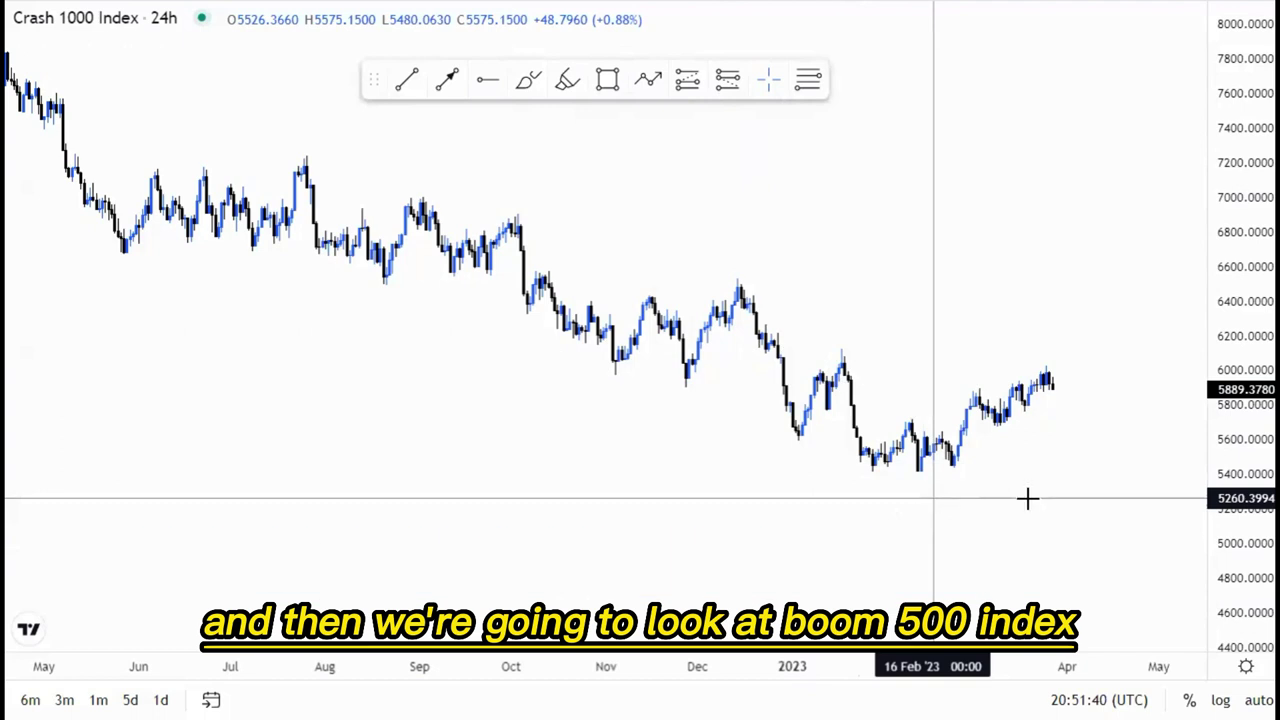
Step: Examine the overall market structure on the Crash 1000 Index 24h chart from May 2022 to March 2023
drag(362, 257, 362, 304)
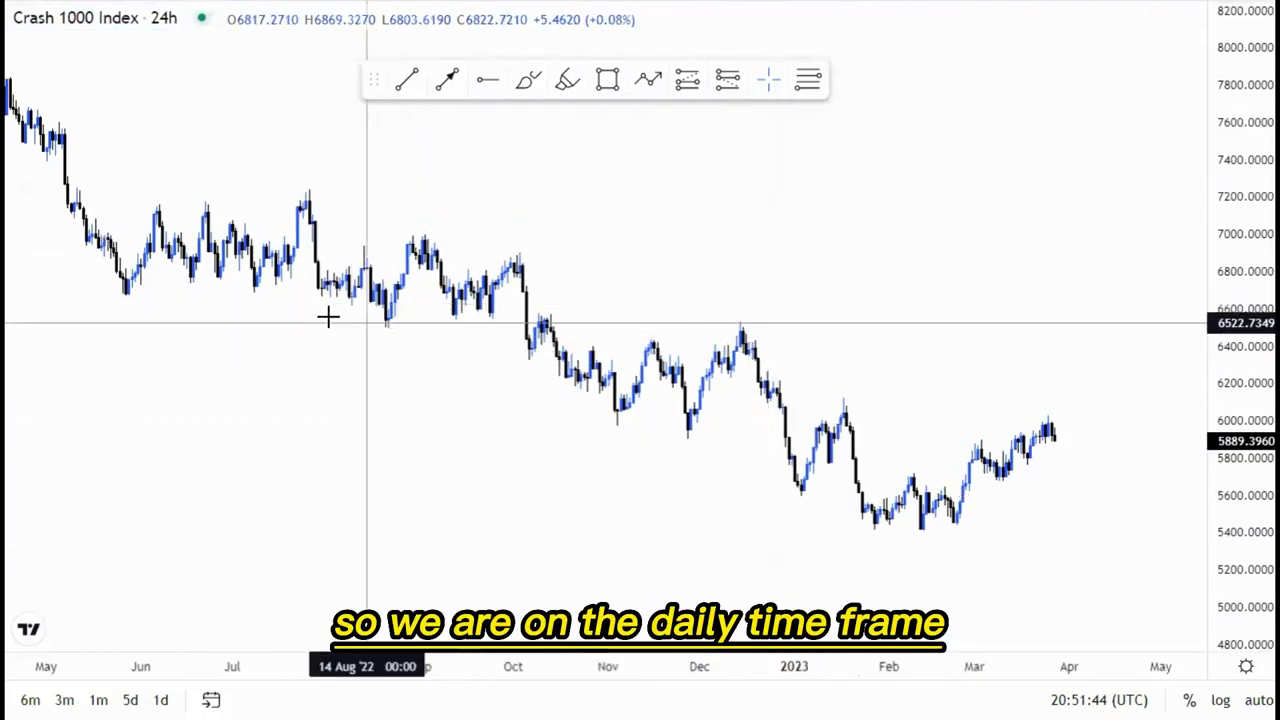
drag(1229, 494, 1229, 454)
drag(840, 389, 816, 372)
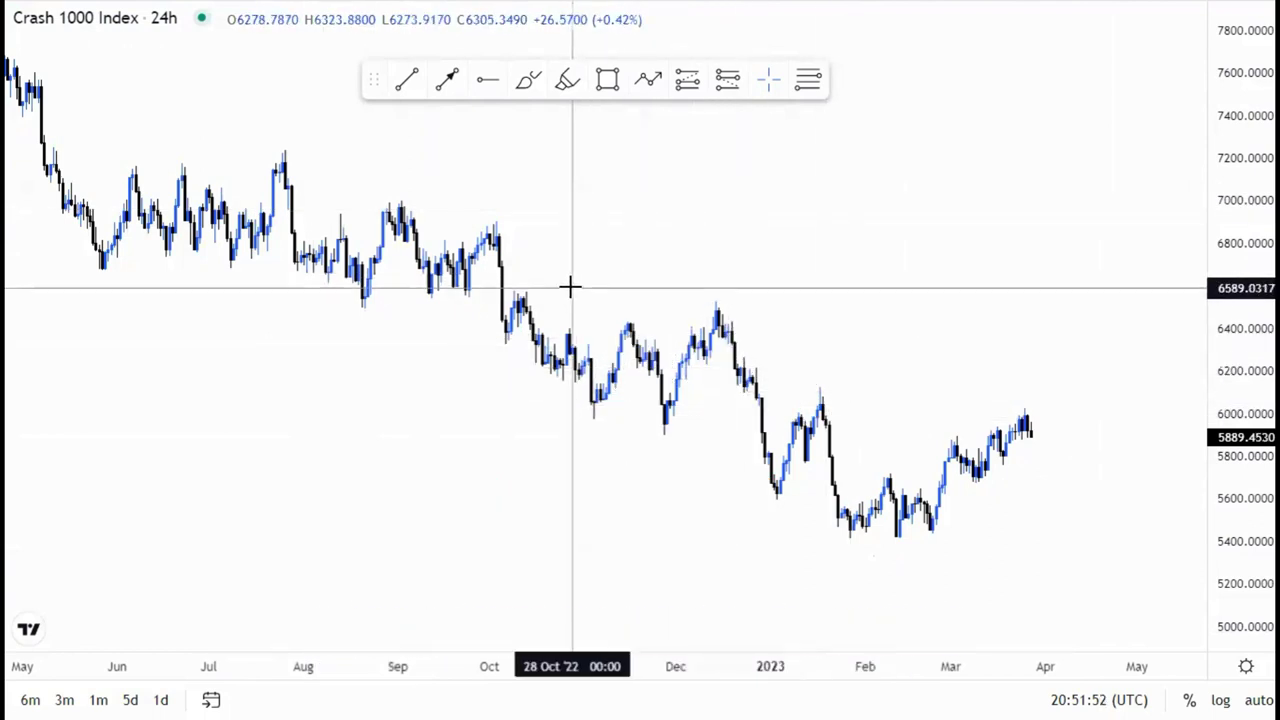
mouse_move(1243, 340)
mouse_down()
mouse_move(1243, 256)
mouse_move(1243, 328)
mouse_up()
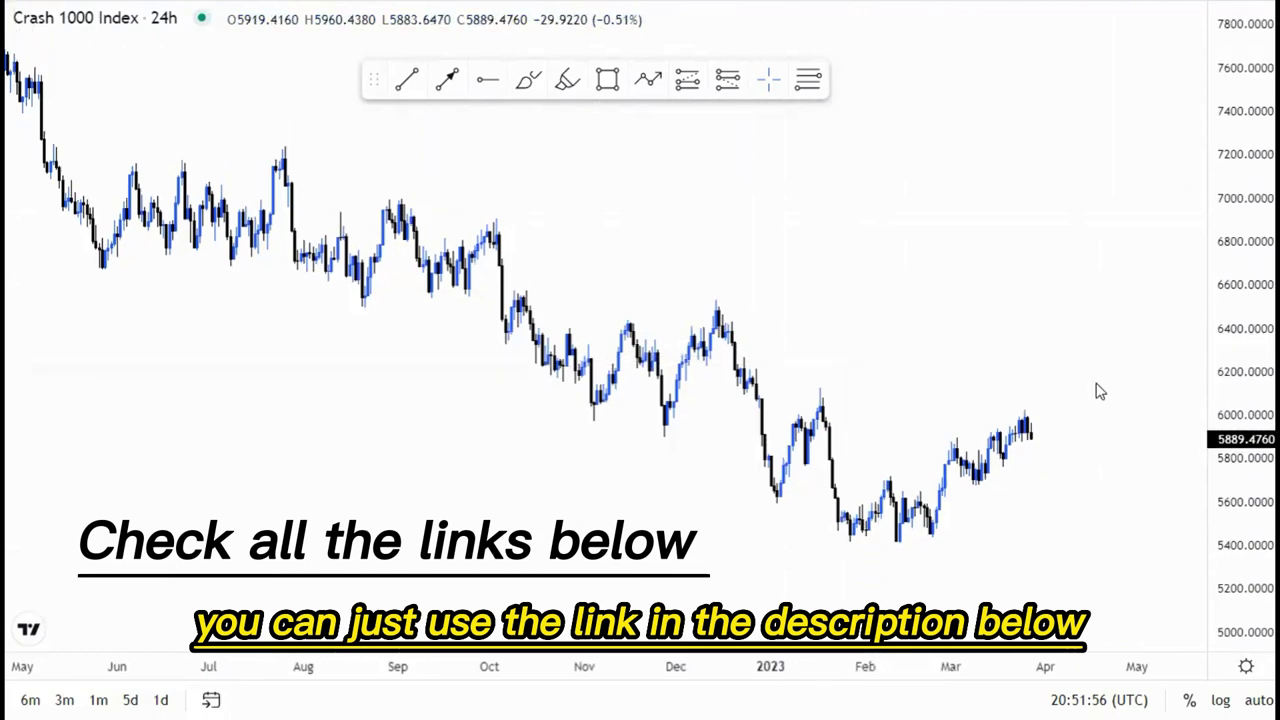
drag(835, 331, 796, 326)
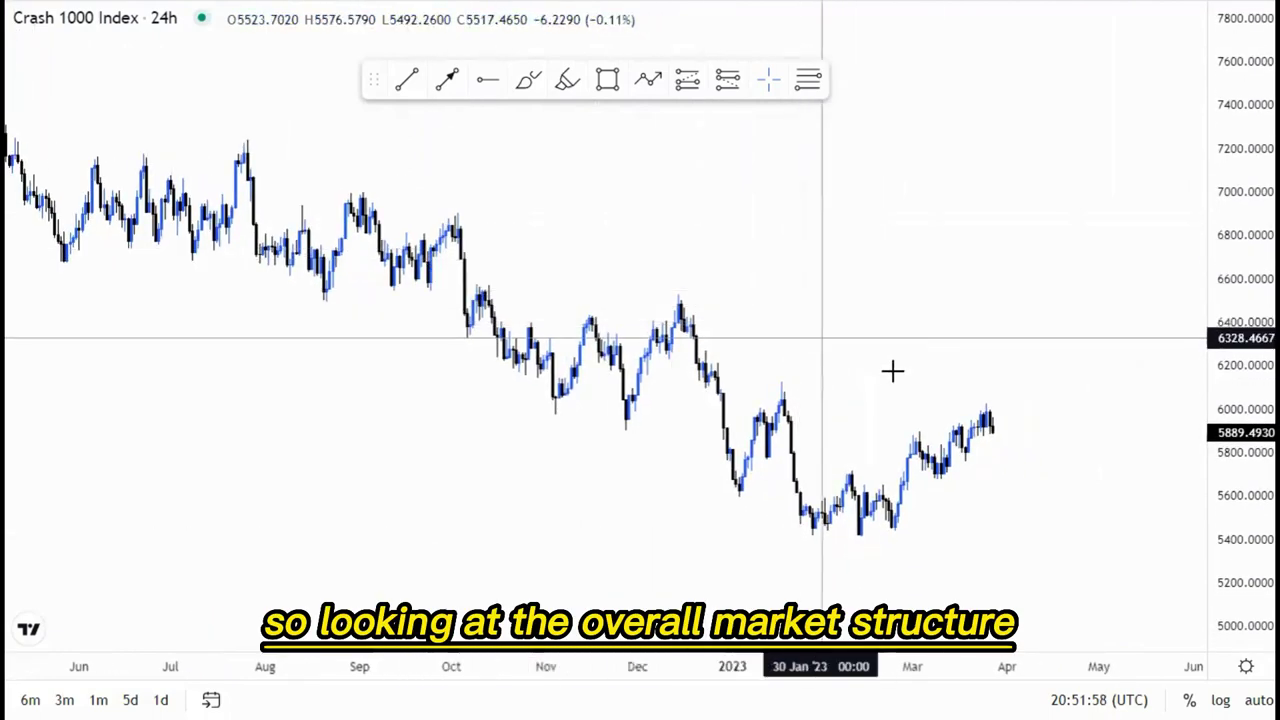
drag(435, 252, 448, 297)
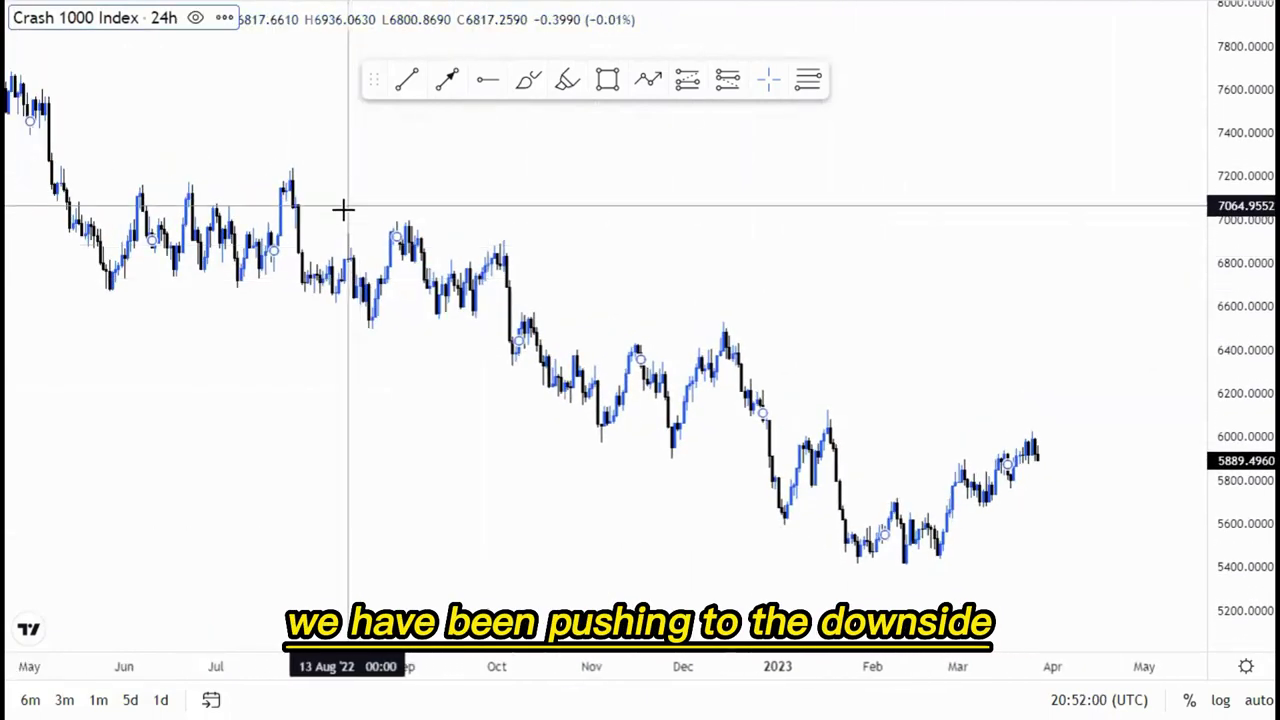
Step: Handwrite the label HL above the October 2022 swing and LL below it with the Brush
click(528, 80)
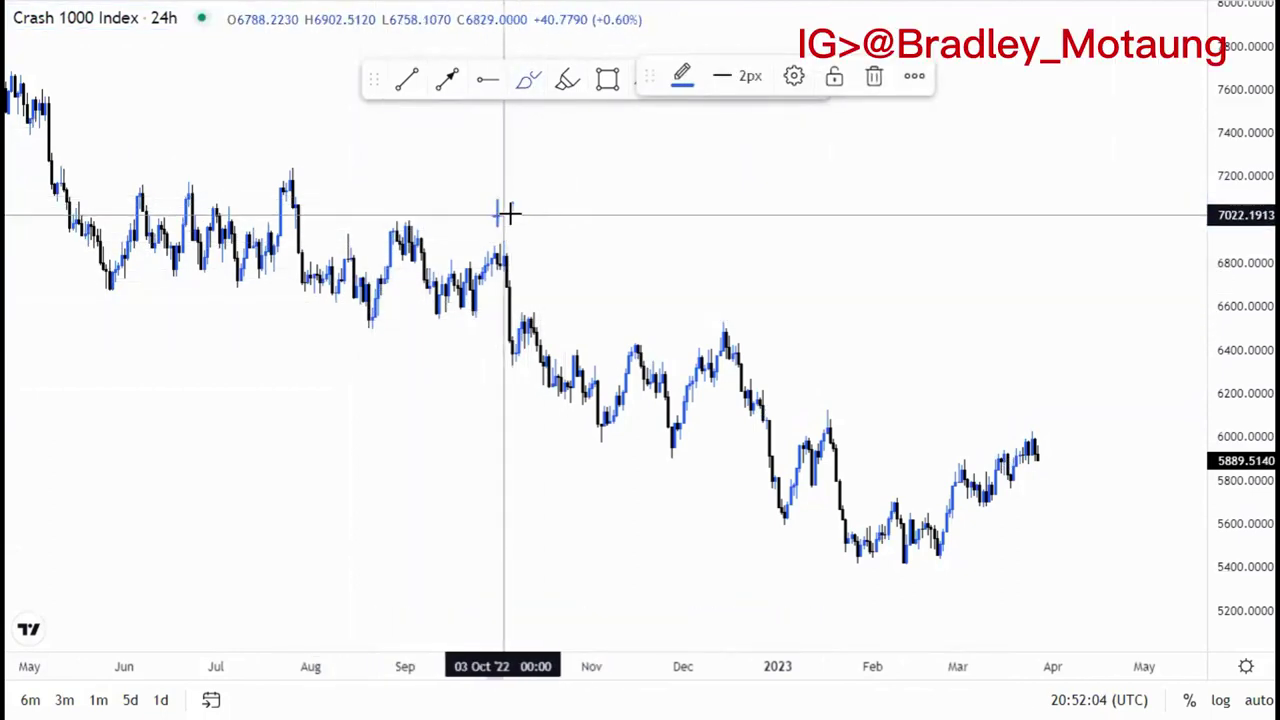
drag(534, 200, 546, 226)
mouse_move(485, 378)
mouse_down()
mouse_move(491, 418)
mouse_move(542, 411)
mouse_up()
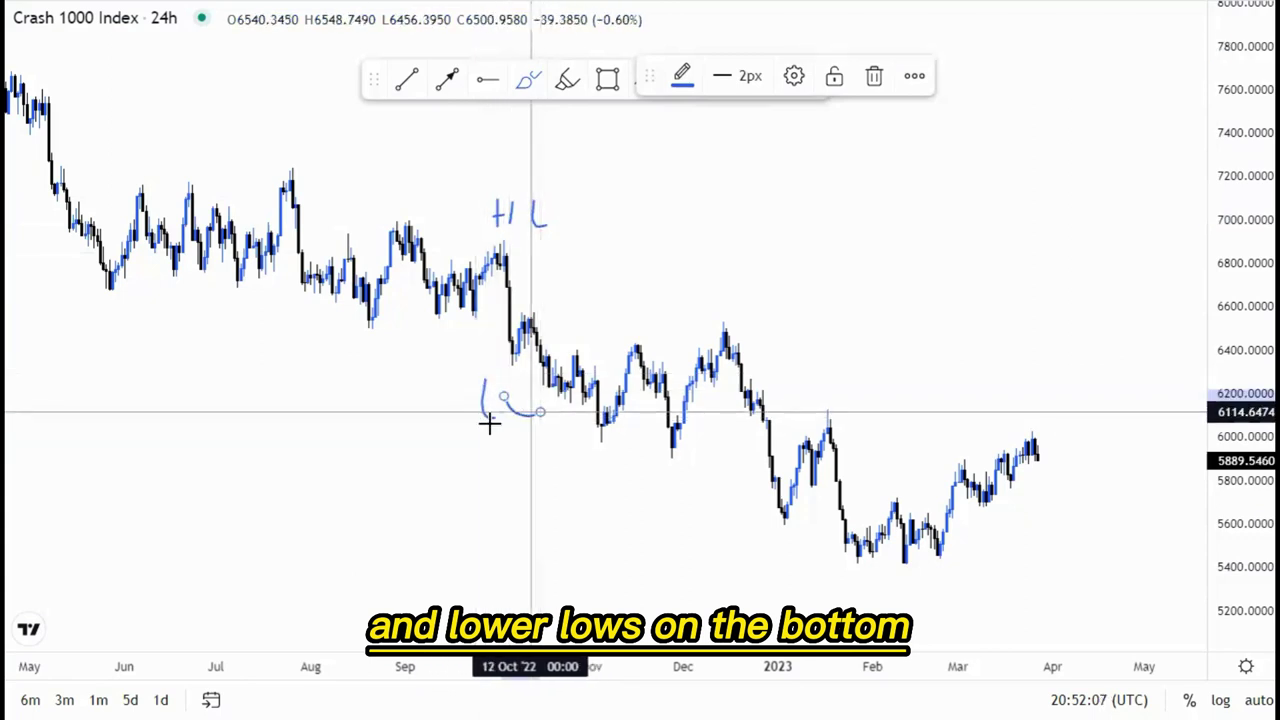
Step: Delete all the handwritten brush labels around the October 2022 swing
click(874, 76)
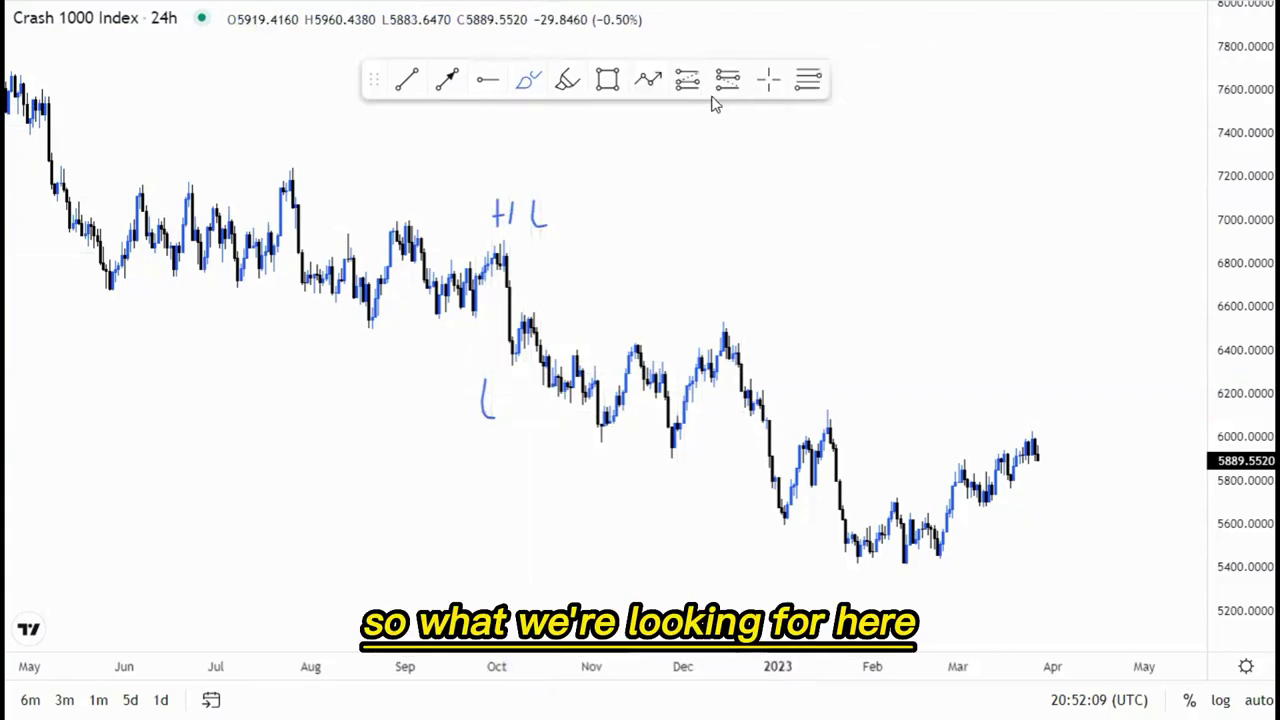
click(499, 221)
key(Delete)
click(499, 214)
key(Delete)
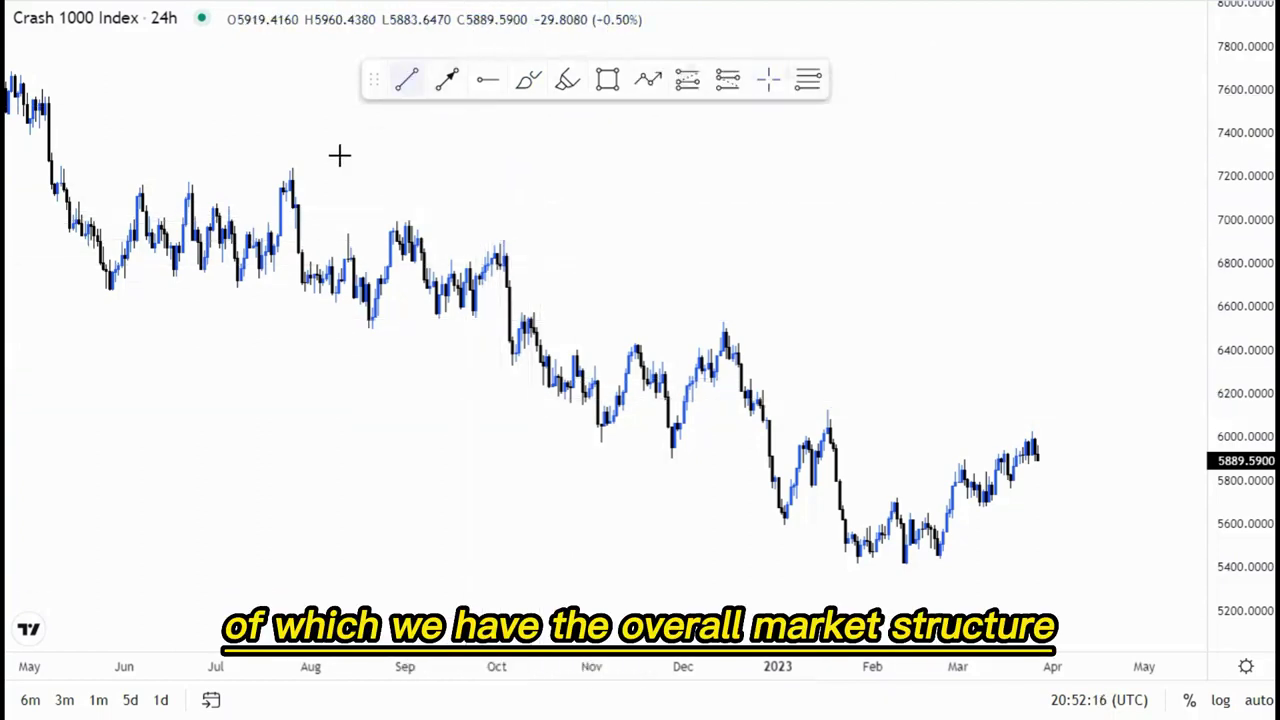
Step: Draw a descending trend line along the highs from about 7,279 on 26 July 2022 to about 5,868 on 19 April 2023
click(292, 159)
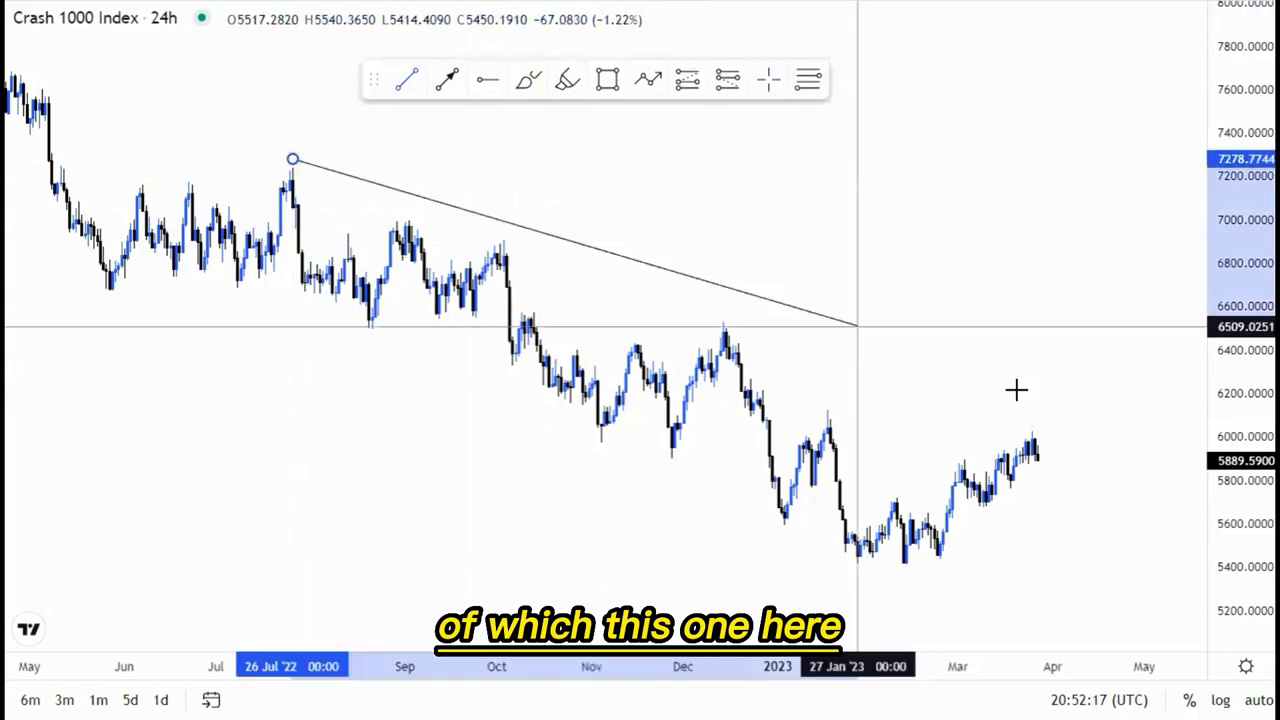
click(1104, 464)
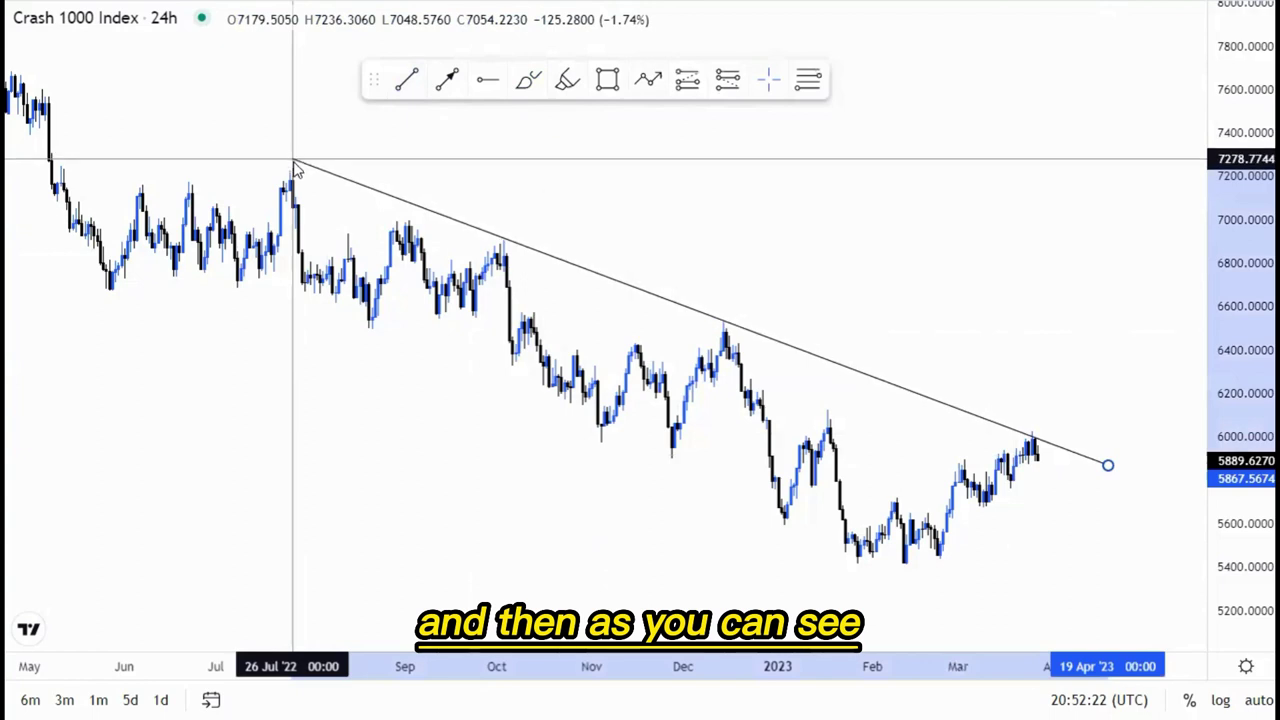
drag(705, 236, 634, 209)
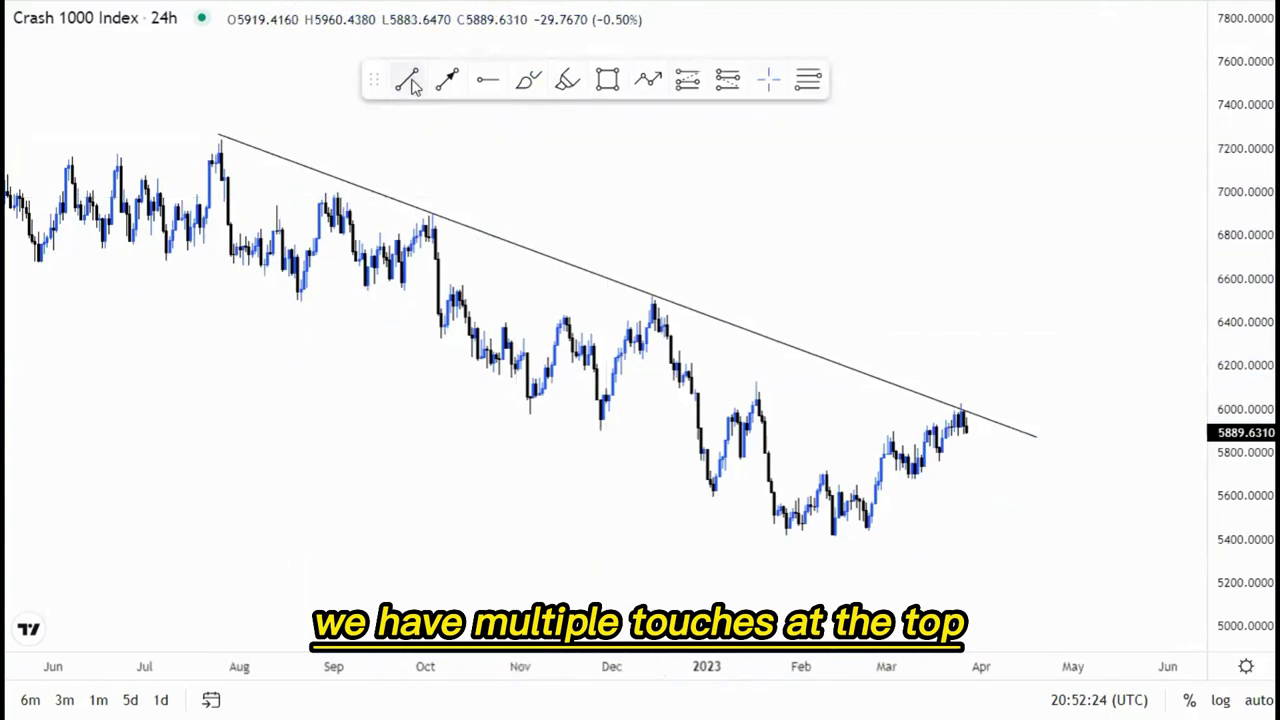
Step: Draw a lower trend line beneath the lows from about 6,685 on 27 May 2022 into April 2023, and extend the upper line's start slightly
click(40, 260)
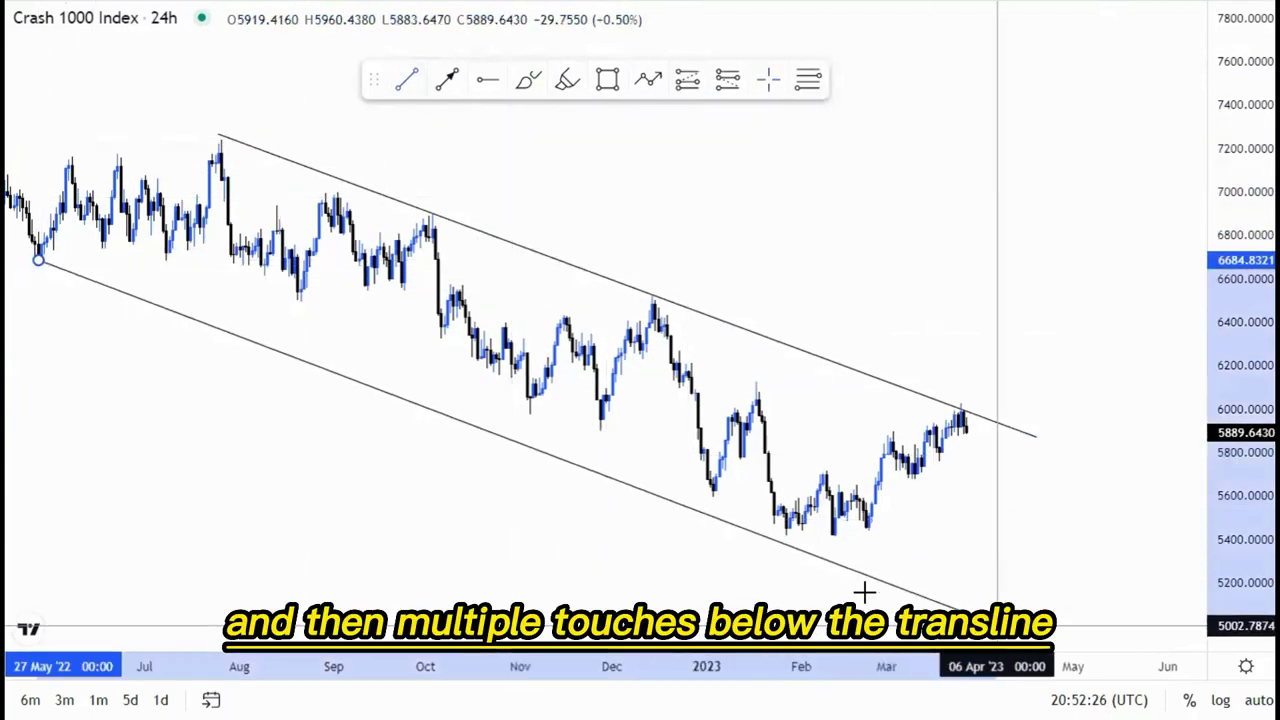
click(1007, 616)
drag(525, 487, 557, 486)
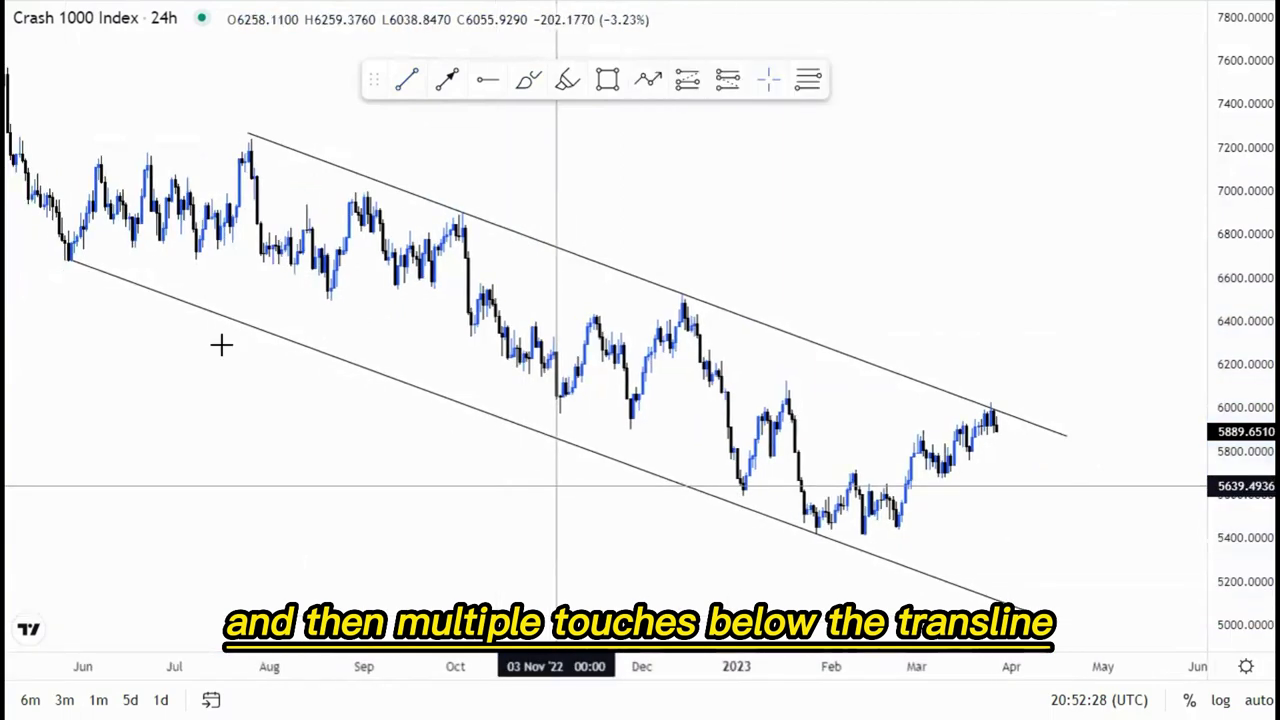
drag(252, 135, 226, 125)
click(510, 163)
Step: Draw arrows projecting a drop from the current price to the lower channel line and a rebound to about 6,167
drag(979, 515, 946, 452)
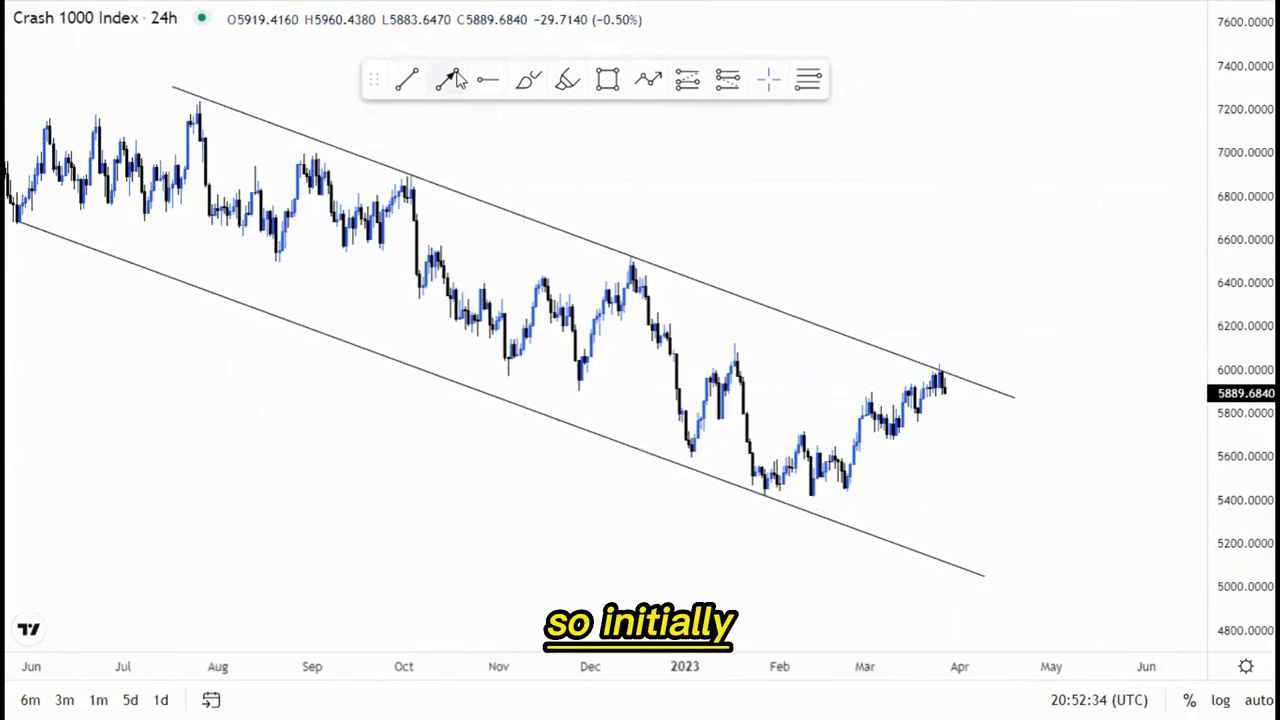
mouse_move(946, 388)
mouse_down()
mouse_move(943, 506)
mouse_move(962, 563)
mouse_move(985, 520)
mouse_up()
click(1024, 541)
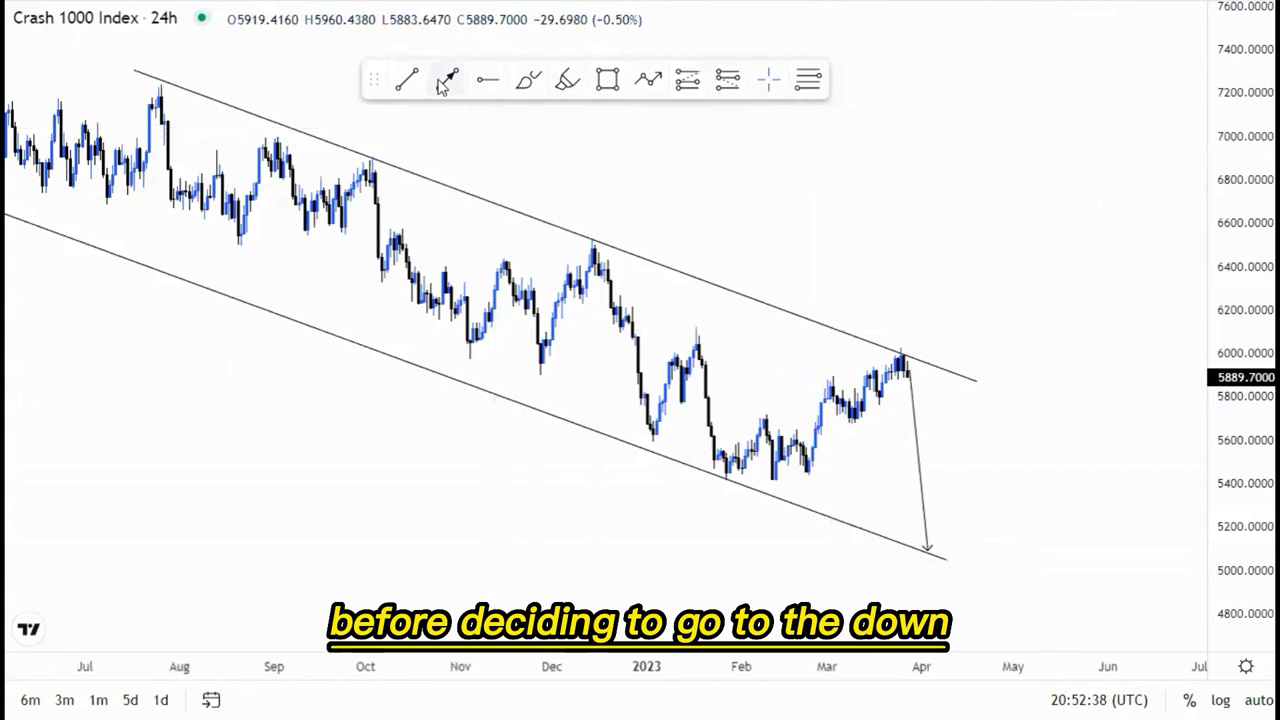
click(930, 548)
click(980, 318)
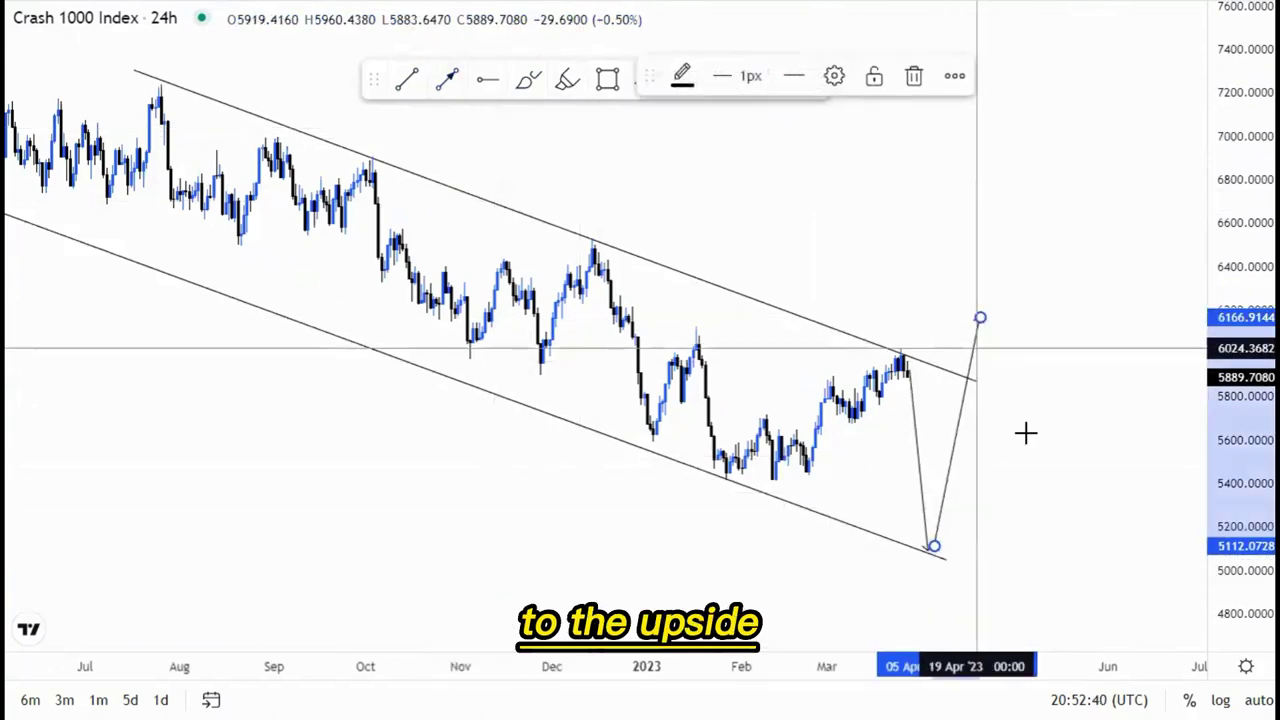
Step: Try an arrow for a continued fall below the lower channel line, and discard it
click(448, 84)
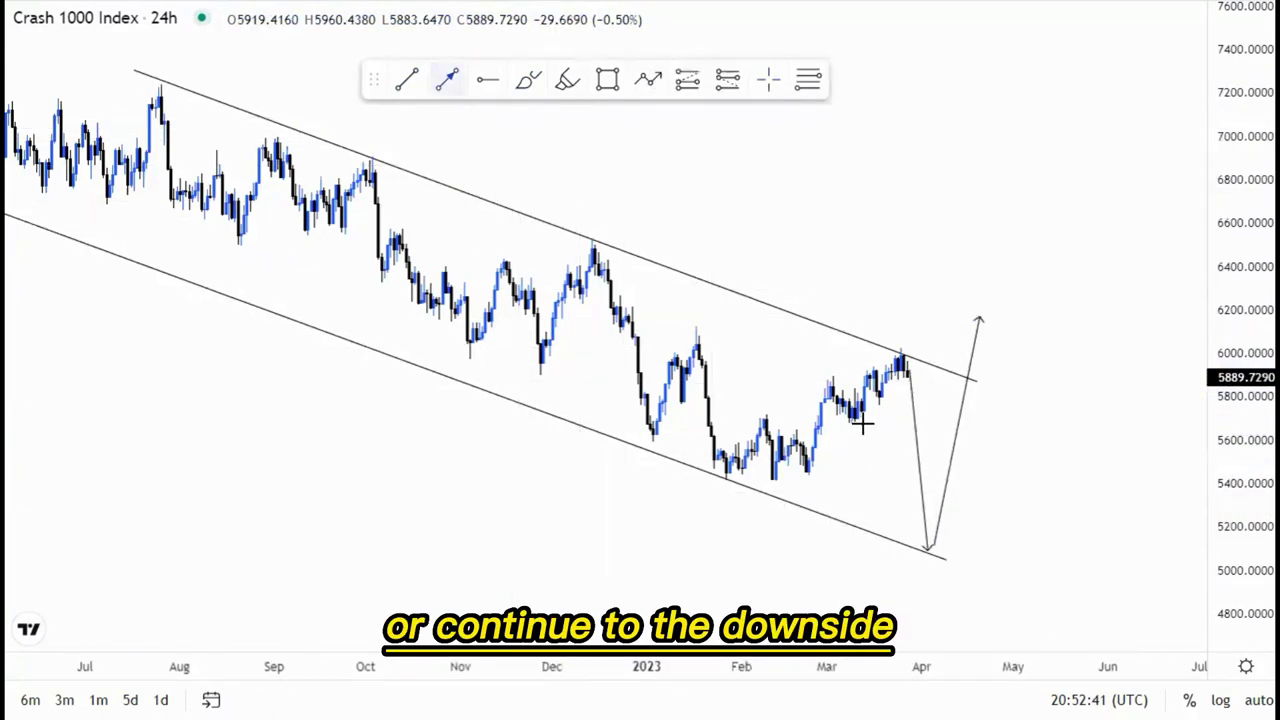
click(946, 566)
click(914, 77)
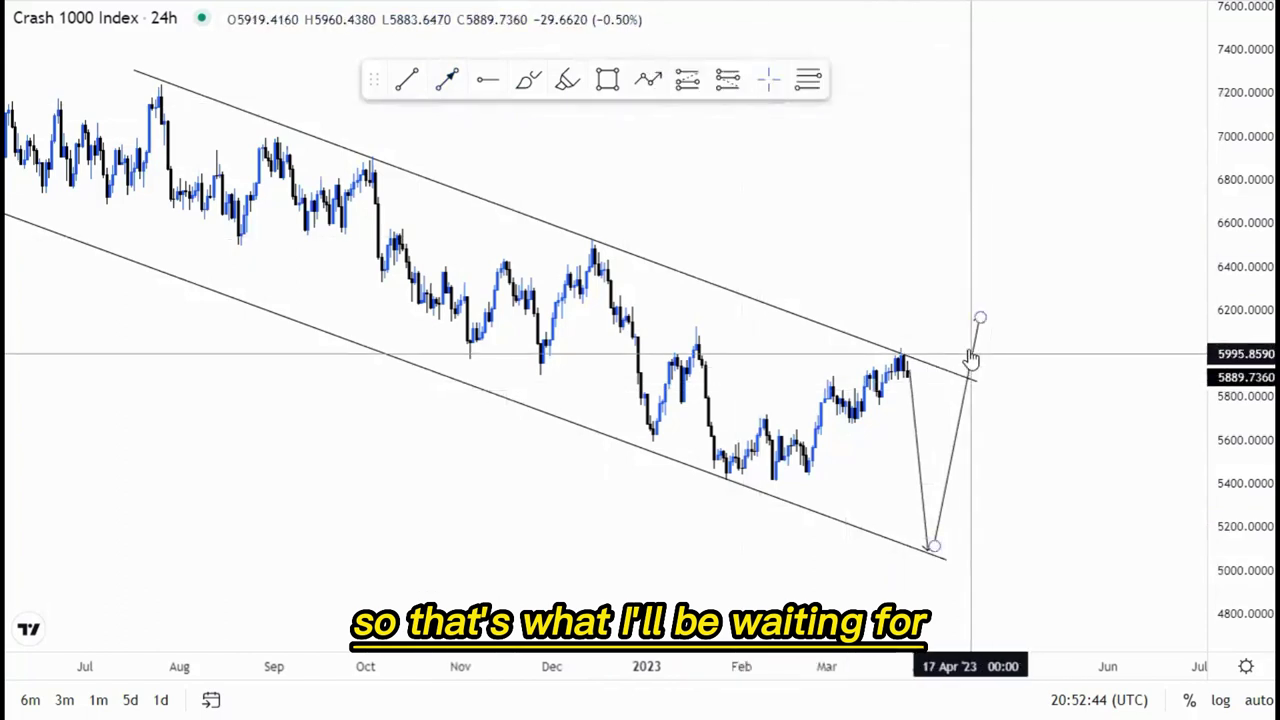
Step: Delete the rebound arrow and the drop arrow from the channel projection
click(976, 362)
key(Delete)
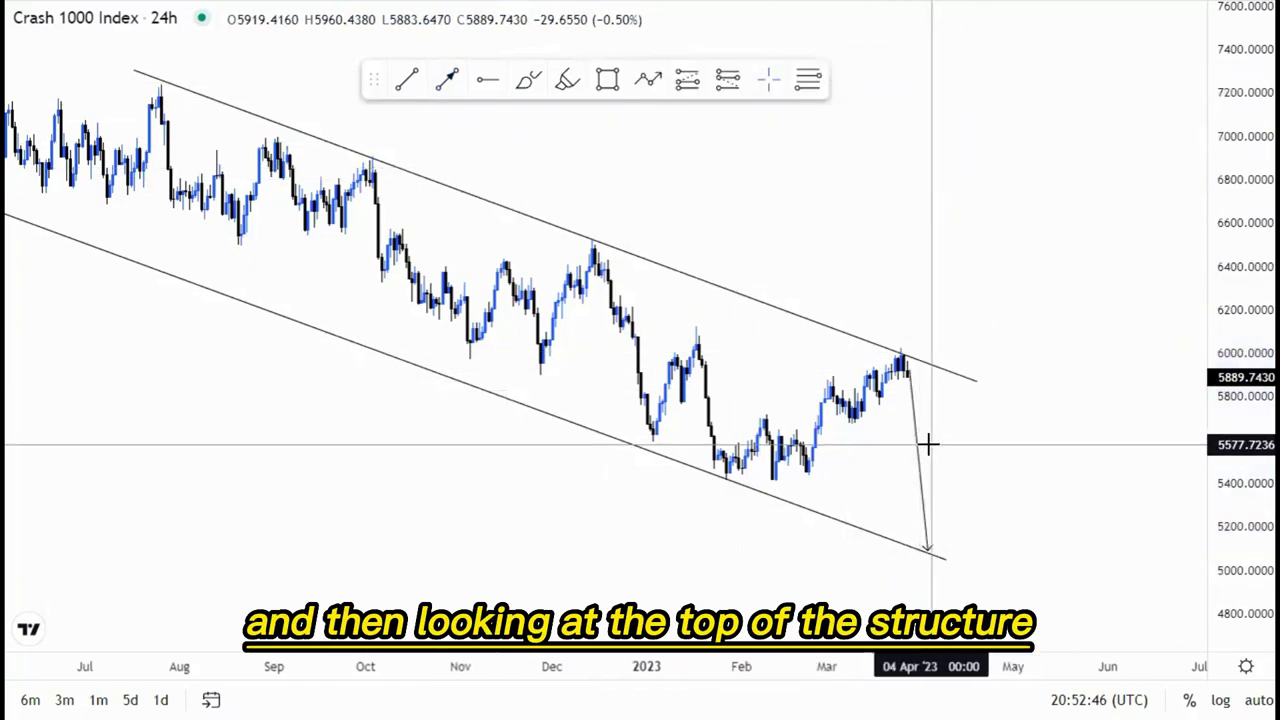
click(918, 453)
key(Delete)
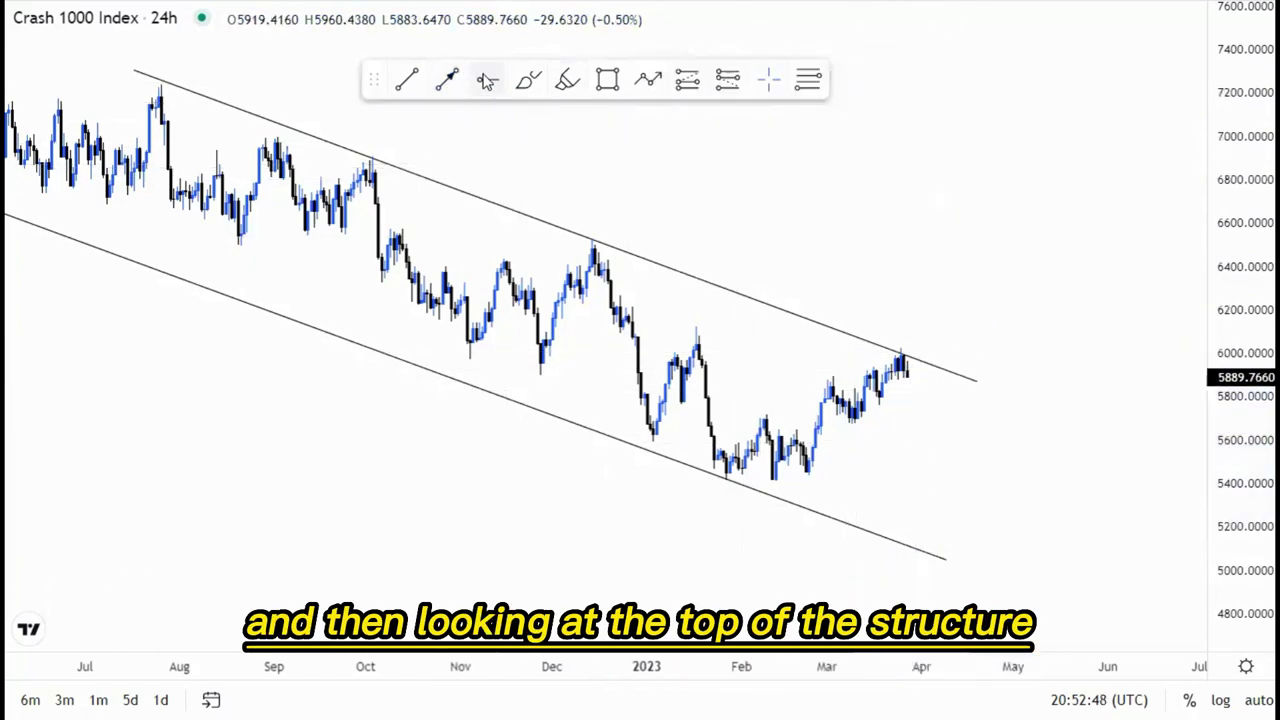
Step: Place a horizontal ray at 6119.3990 starting from the January 2023 high
click(753, 380)
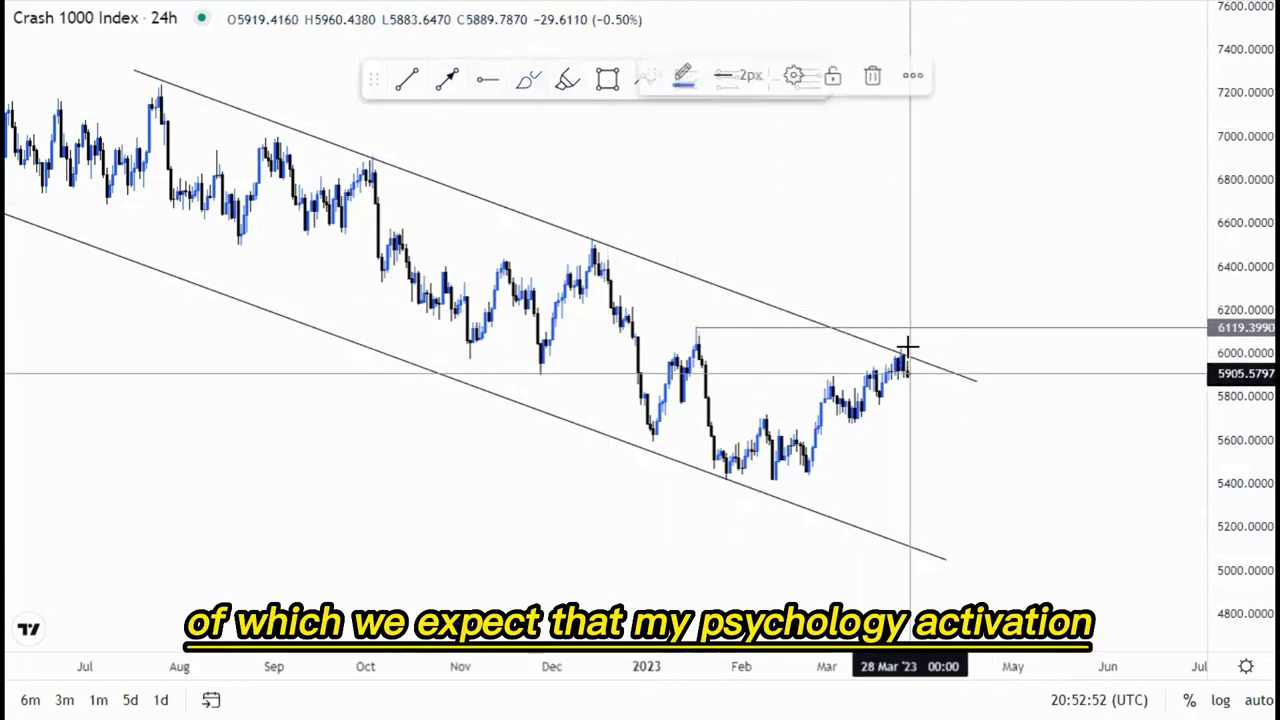
Step: Brush a double-top scenario: a zigzag rise to the horizontal ray, circles around both tops, and a fall to about 5,350
drag(918, 342, 925, 352)
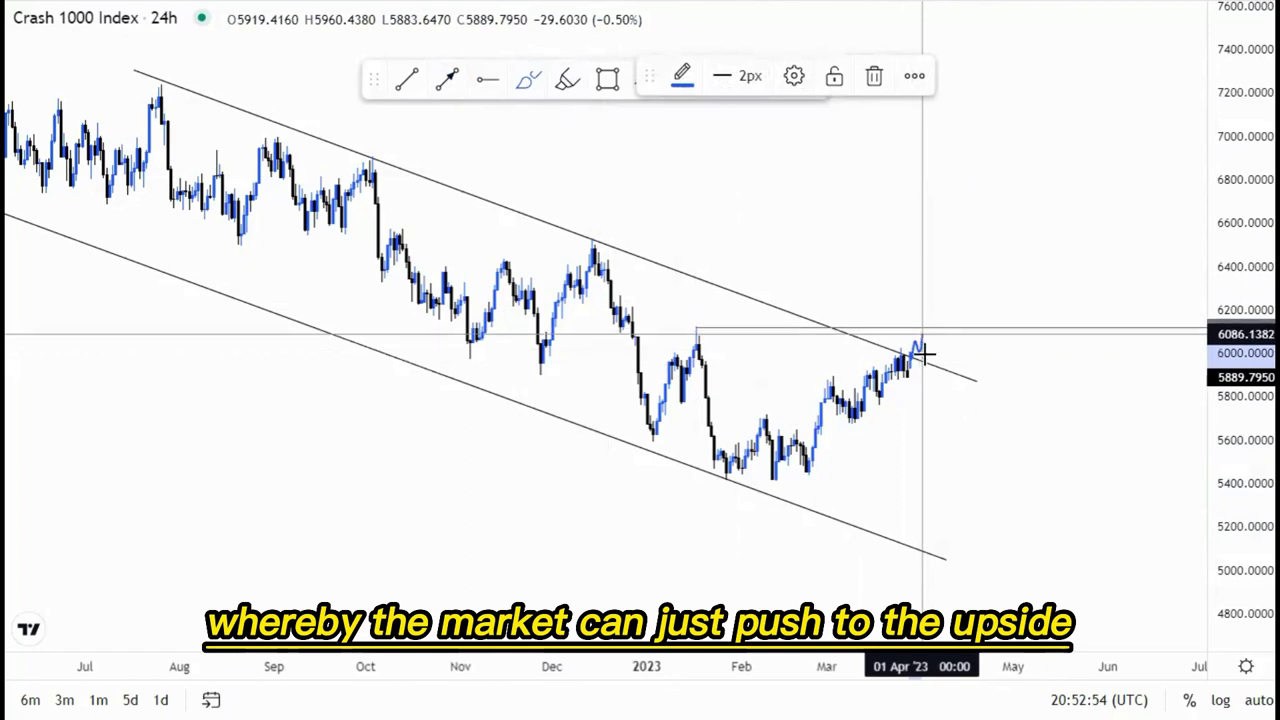
drag(703, 319, 705, 321)
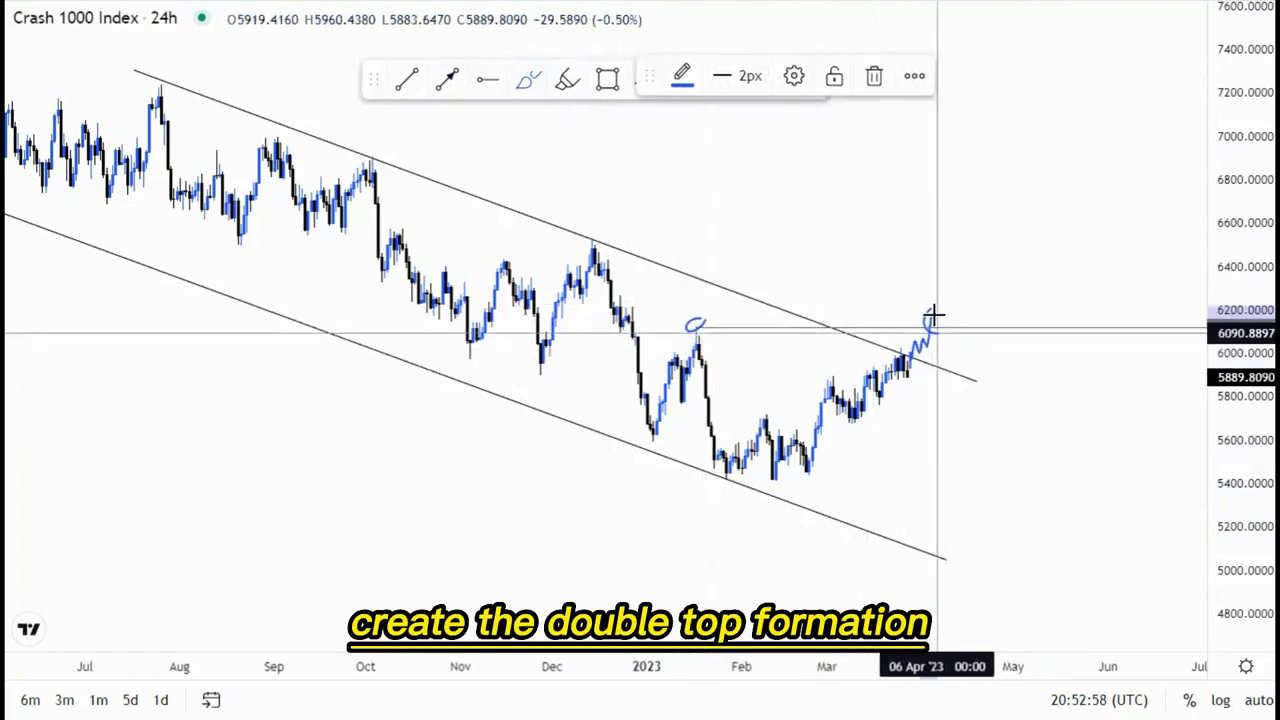
drag(934, 315, 931, 317)
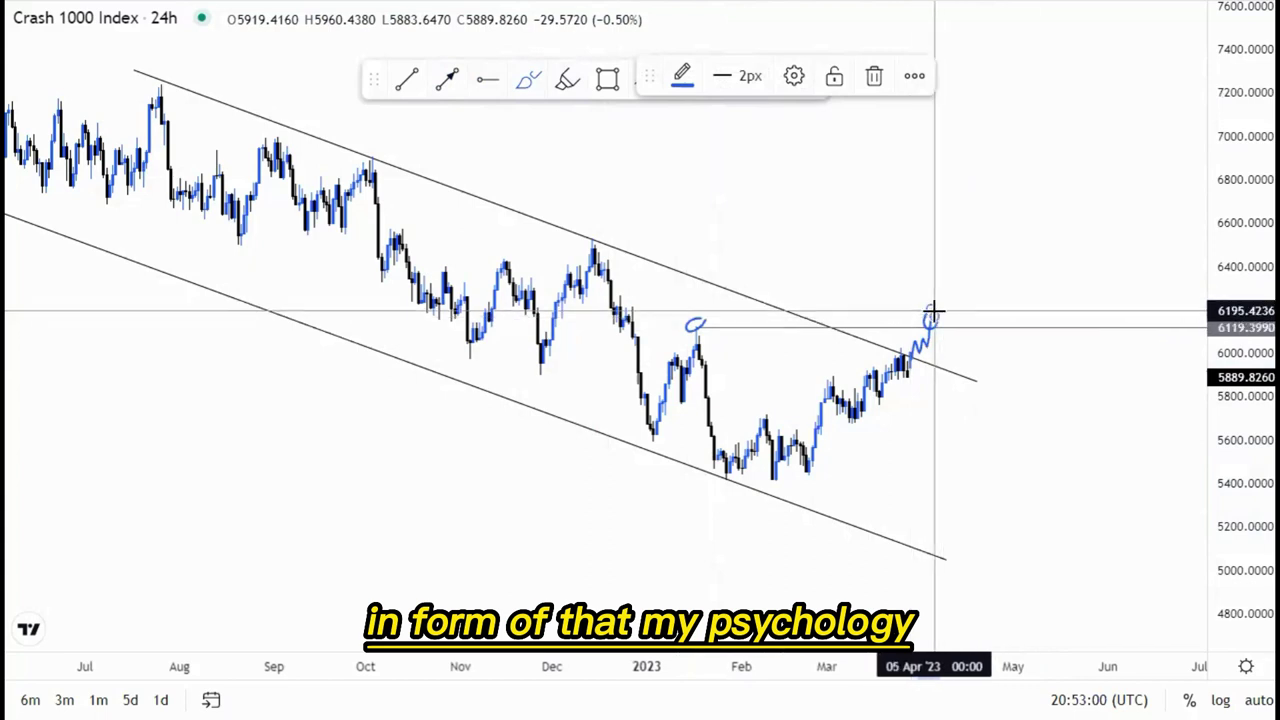
mouse_move(938, 374)
mouse_down()
mouse_move(980, 423)
mouse_move(995, 497)
mouse_up()
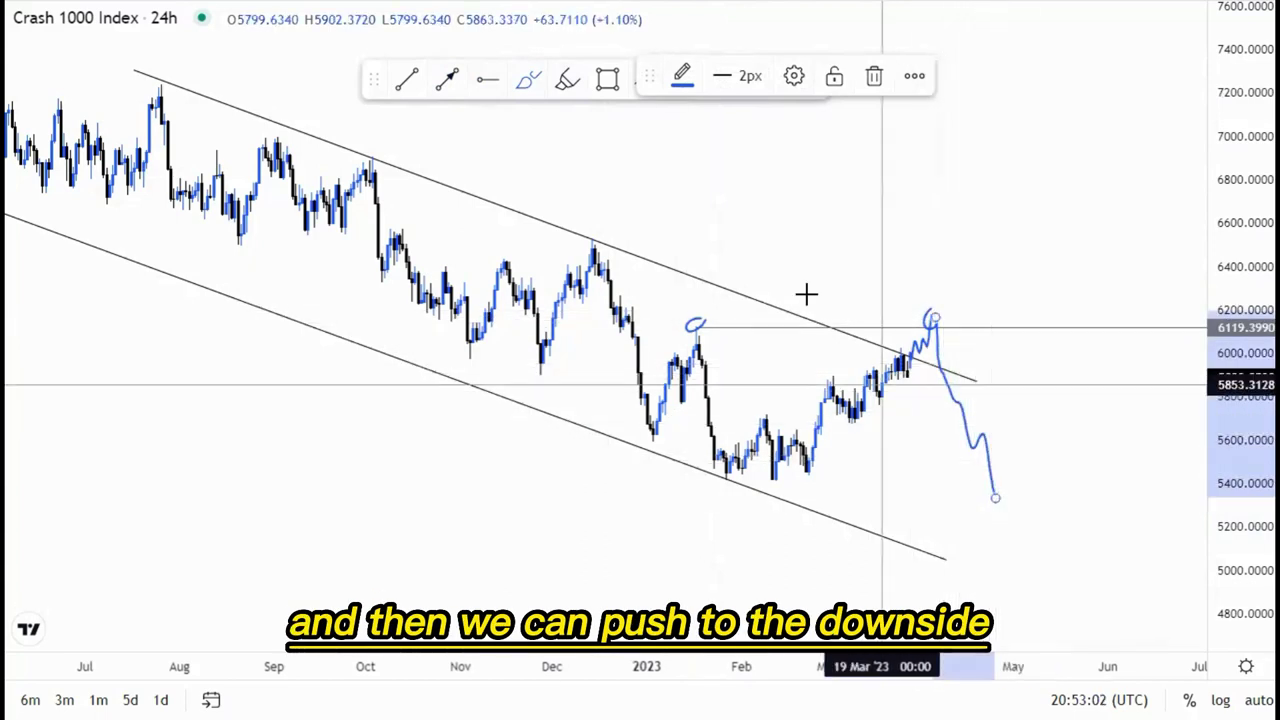
Step: Delete the brushed double-top strokes and circles, keeping the horizontal ray and the descending channel
click(872, 77)
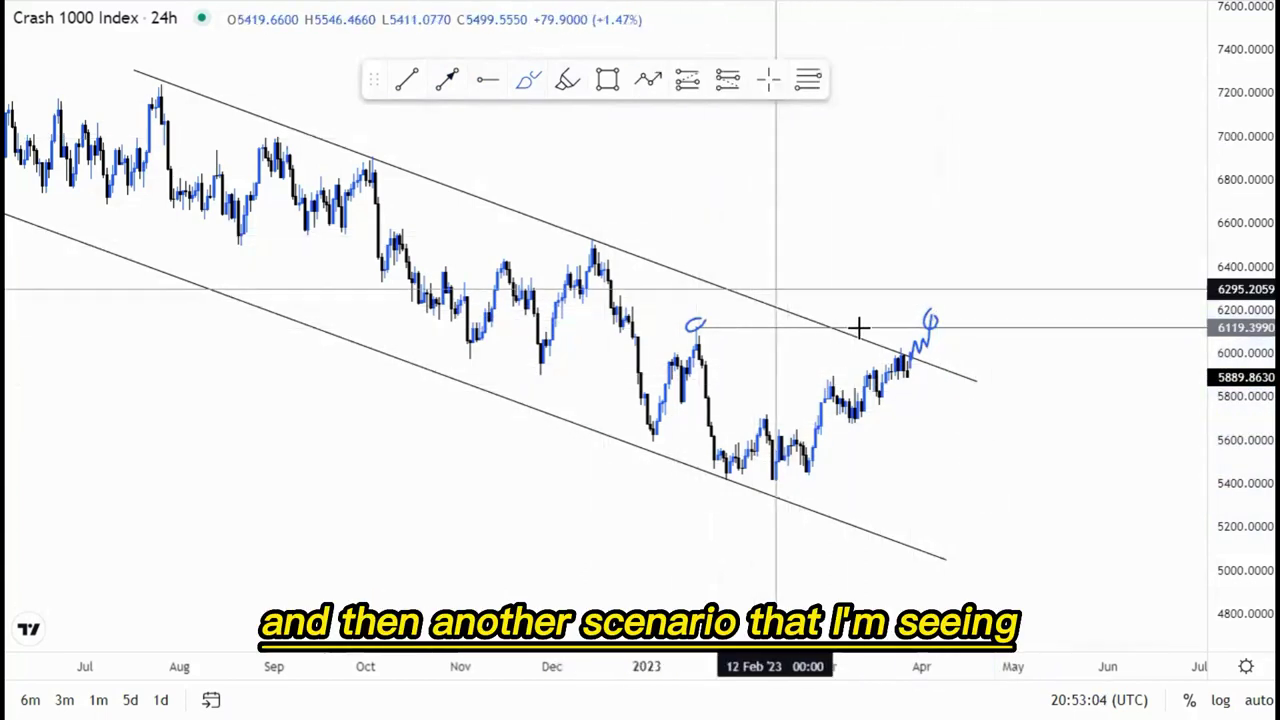
click(921, 352)
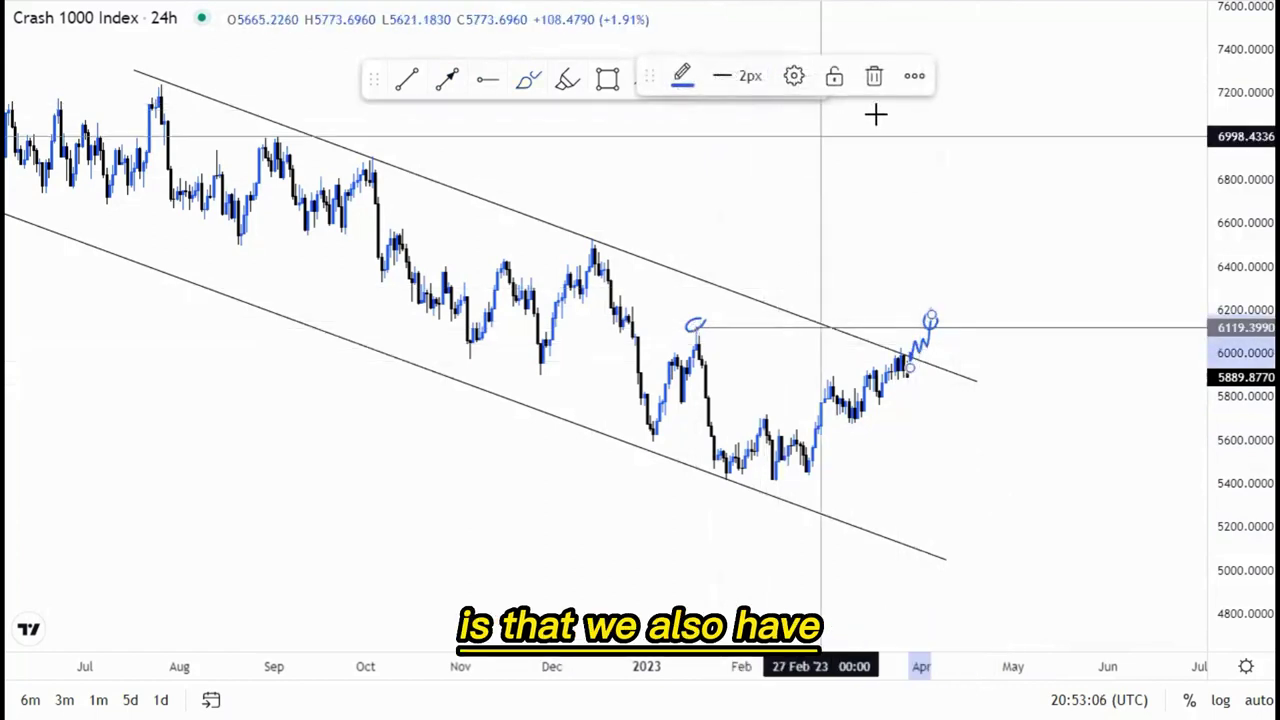
click(929, 320)
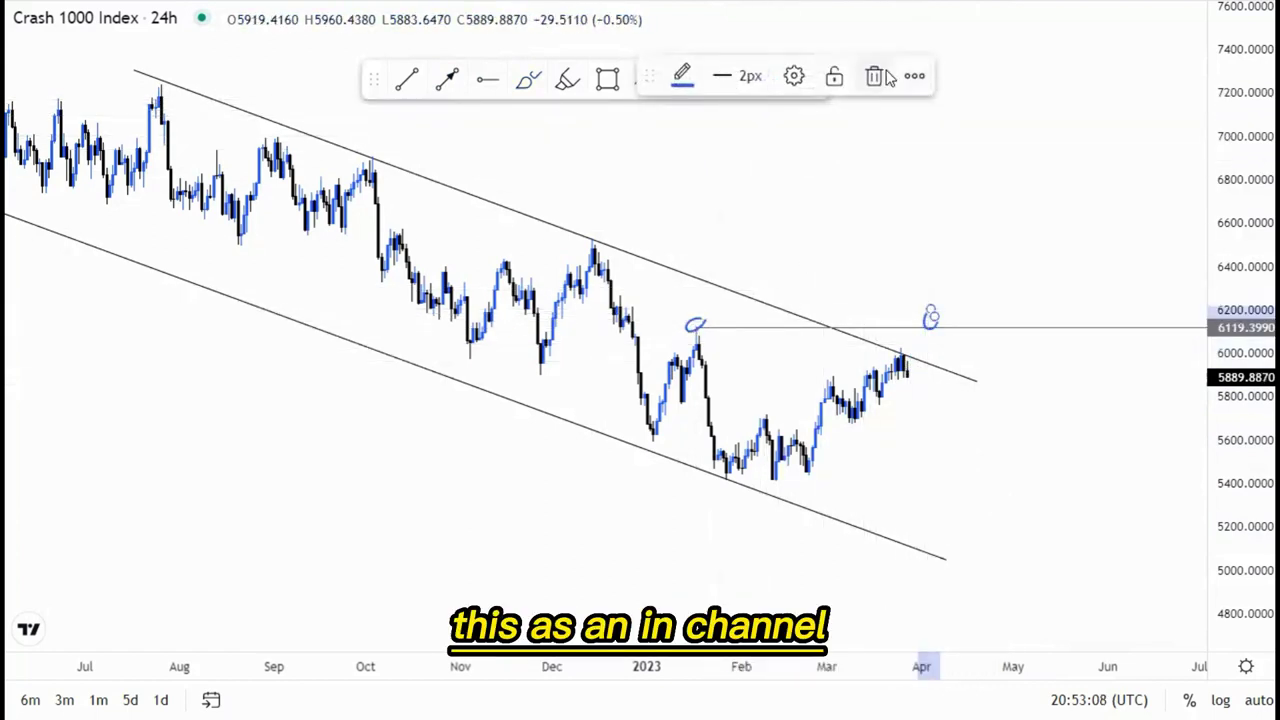
click(870, 78)
click(698, 322)
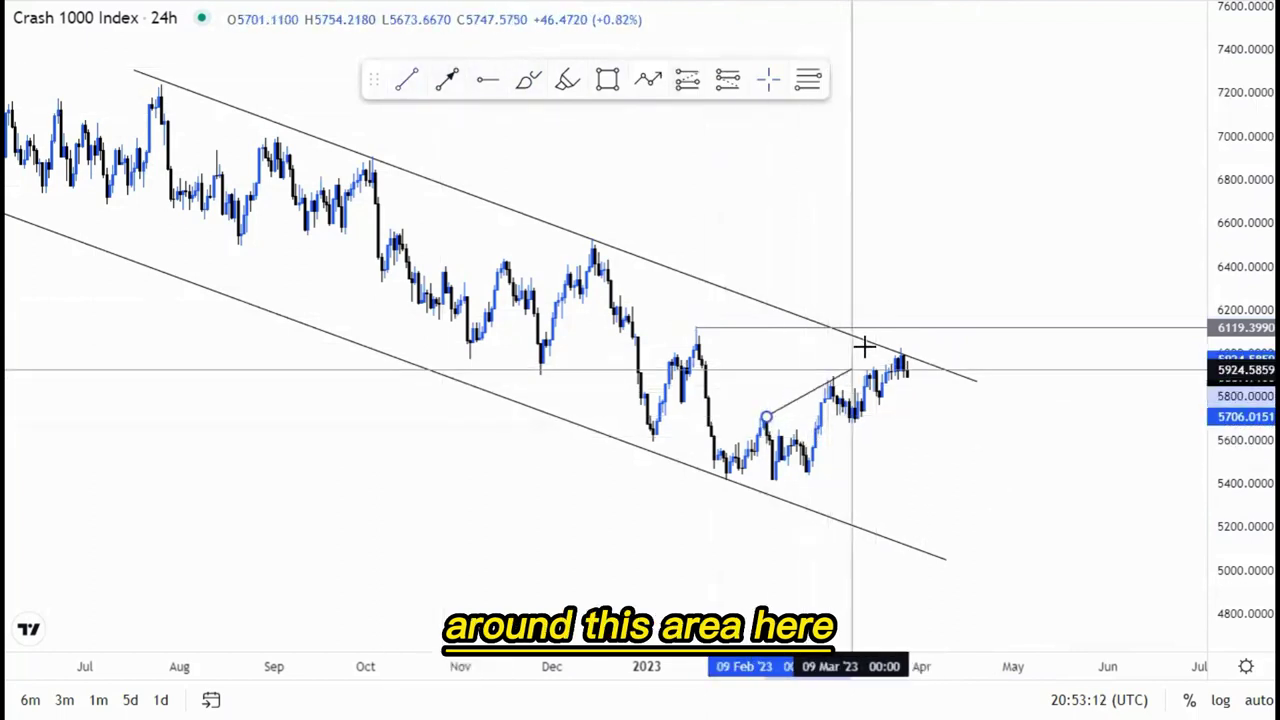
Step: Draw two rising trend lines around the latest upswing, the upper from about 5,706 on 9 February 2023, the lower from about 5,364 on 18 February
click(905, 331)
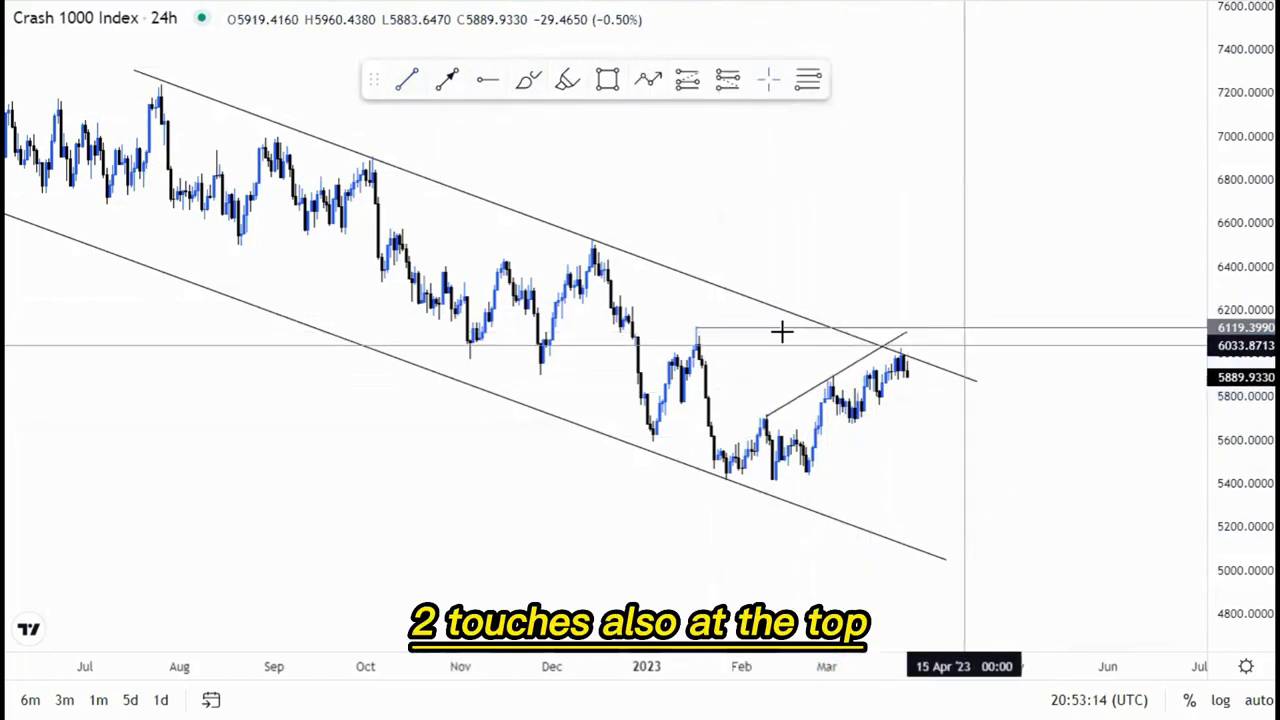
click(812, 470)
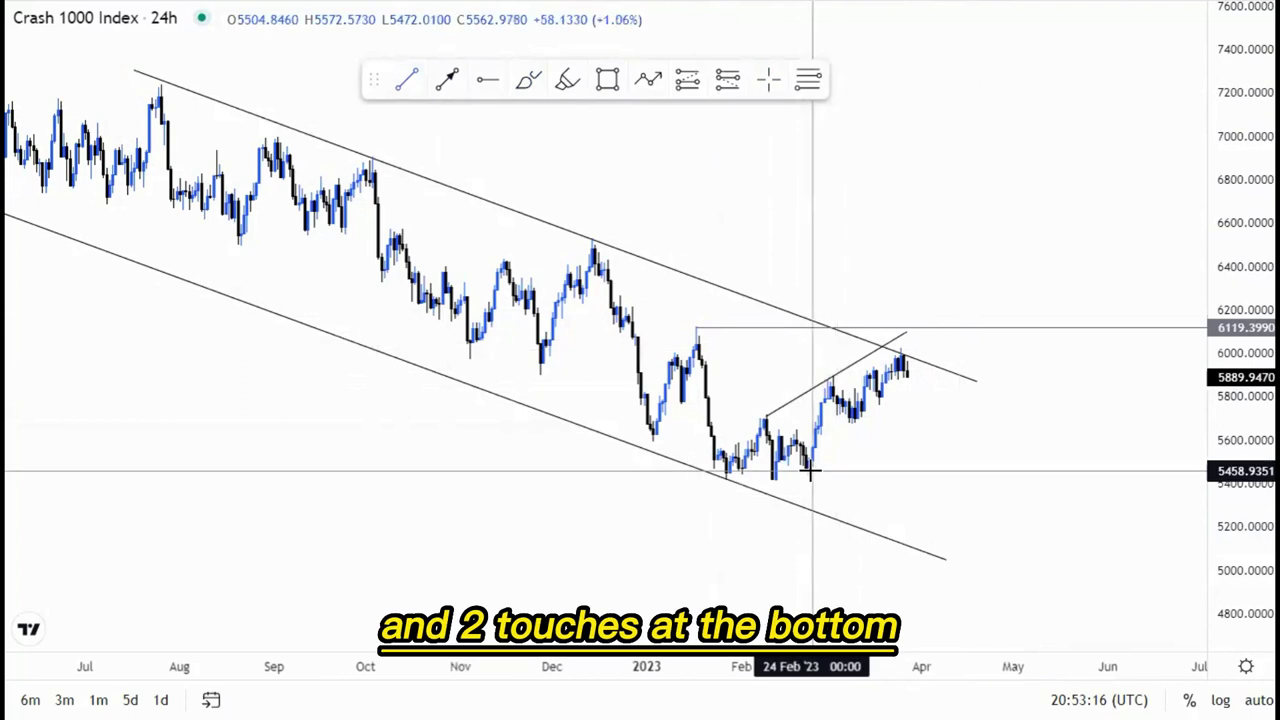
click(914, 369)
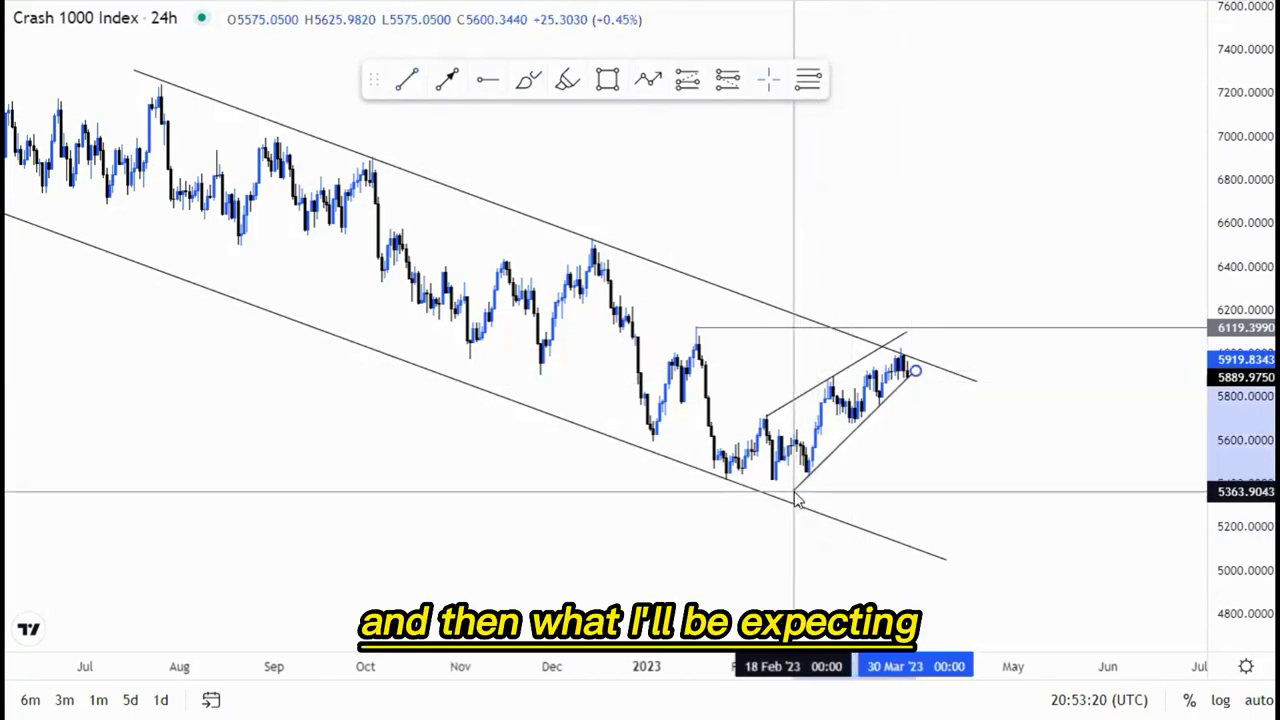
click(939, 461)
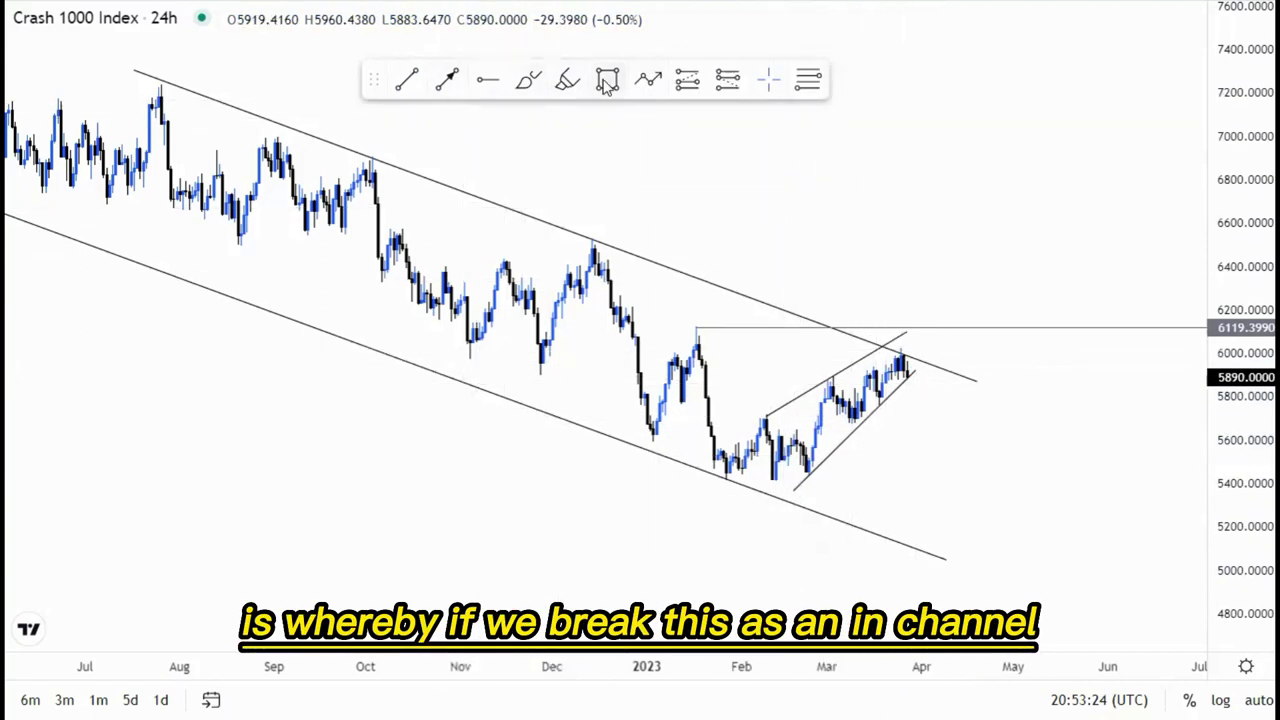
Step: Draw a zigzag path arrow from the latest candles at about 5,940 down to 5,715, up to 5,890, and down to about 5,110
click(905, 365)
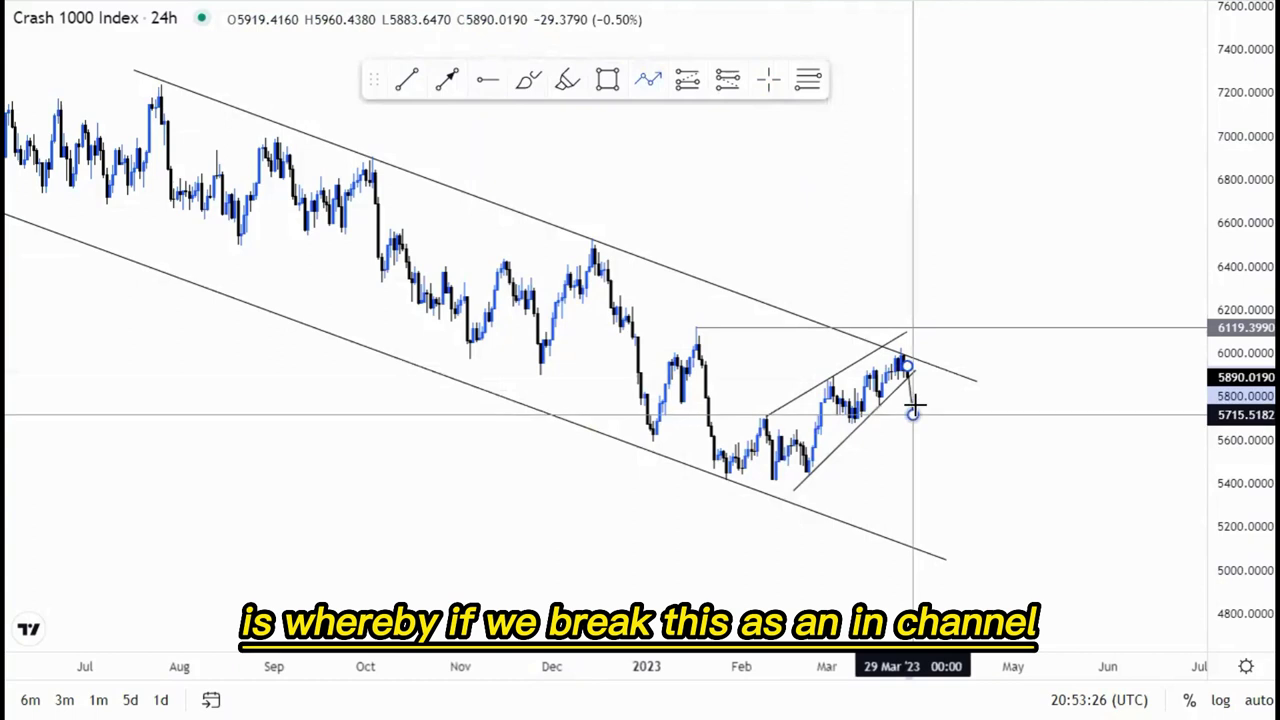
click(912, 413)
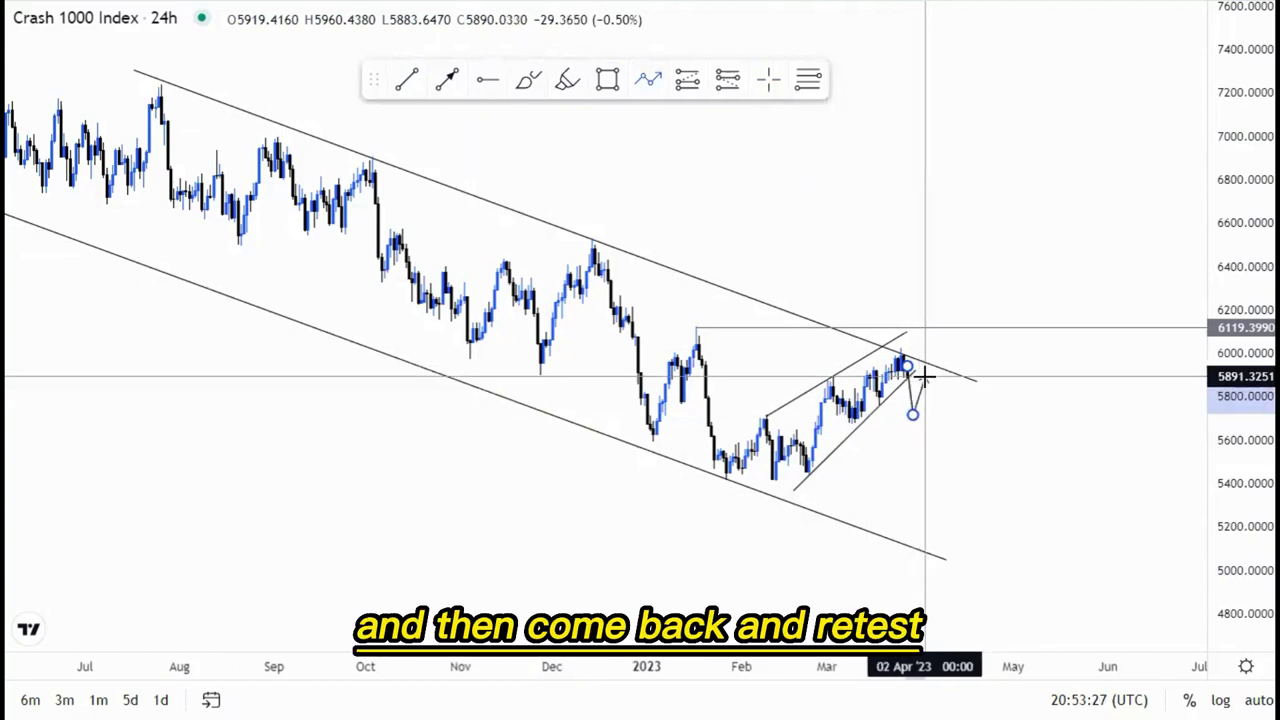
double_click(957, 546)
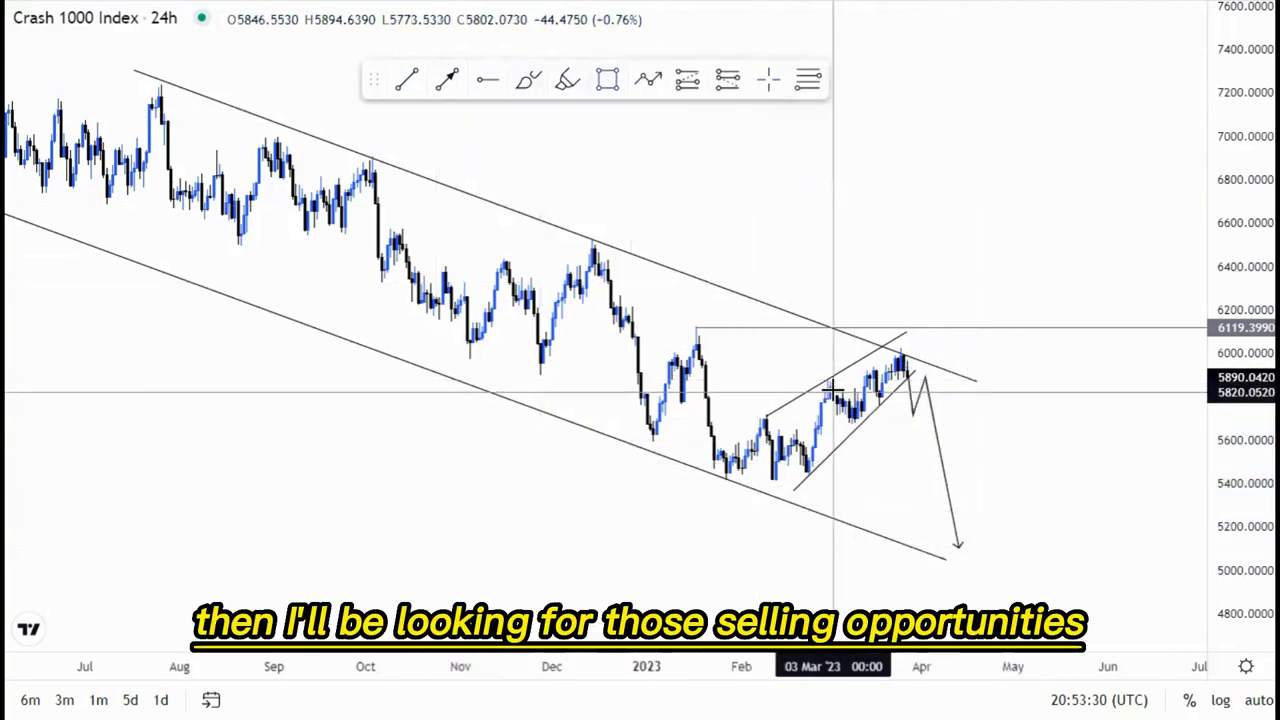
Step: Mark a head-and-shoulders pattern with a thin rectangle near 5,890 and brush marks above the left shoulder, head and right shoulder
click(831, 377)
drag(940, 380, 946, 375)
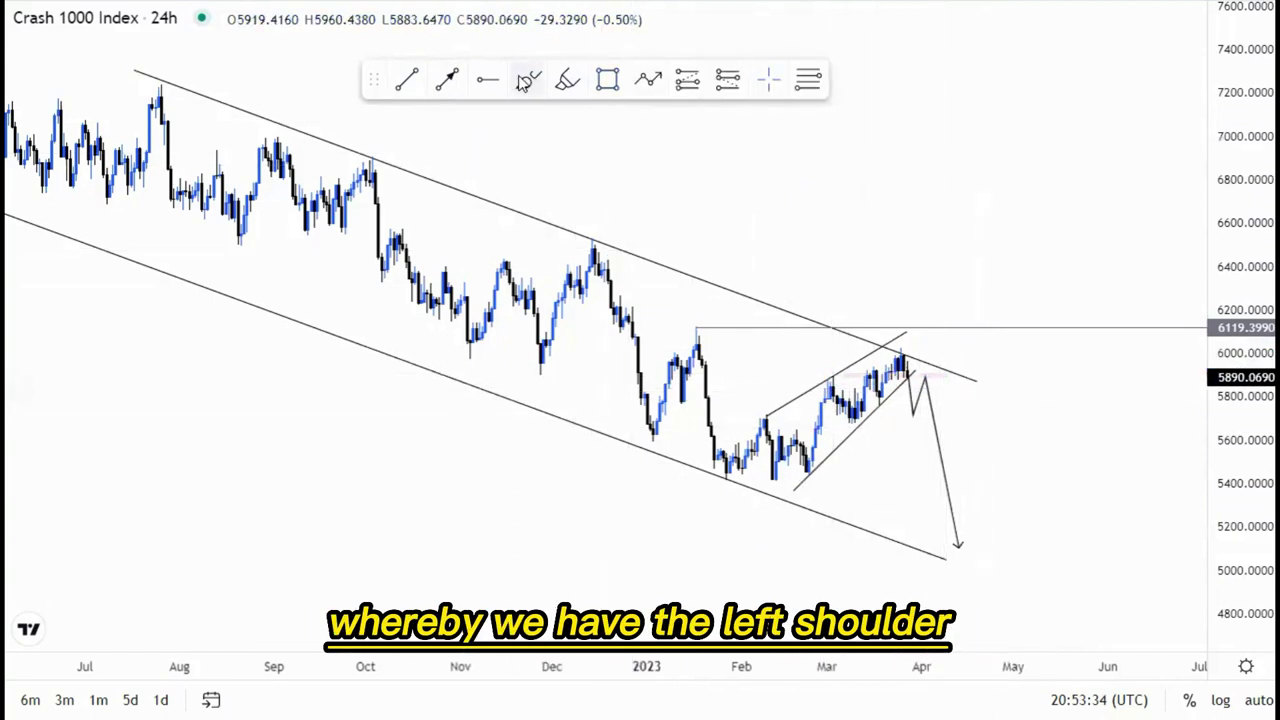
mouse_move(827, 367)
mouse_down()
mouse_move(826, 388)
mouse_move(829, 377)
mouse_up()
mouse_move(900, 339)
mouse_down()
mouse_move(881, 352)
mouse_move(903, 350)
mouse_move(900, 375)
mouse_up()
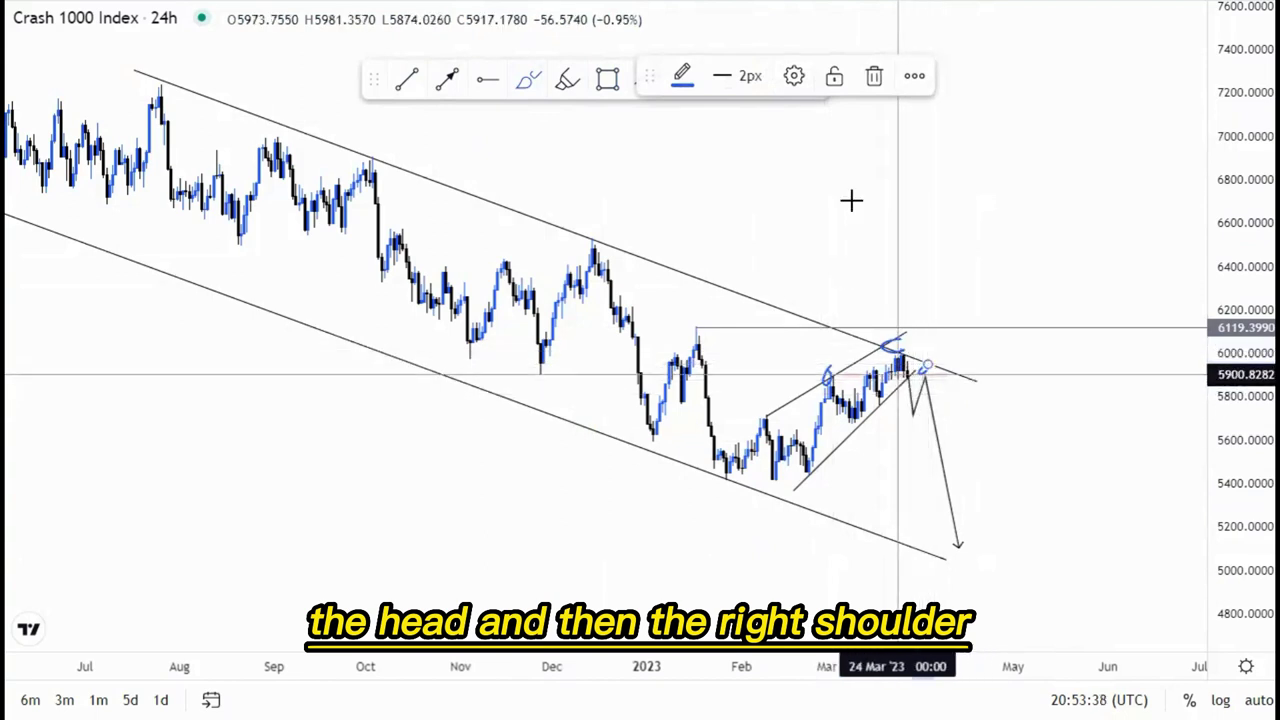
Step: Delete the shoulder and head brush marks and the thin rectangle, keeping the zigzag path arrow and the trend lines
click(878, 80)
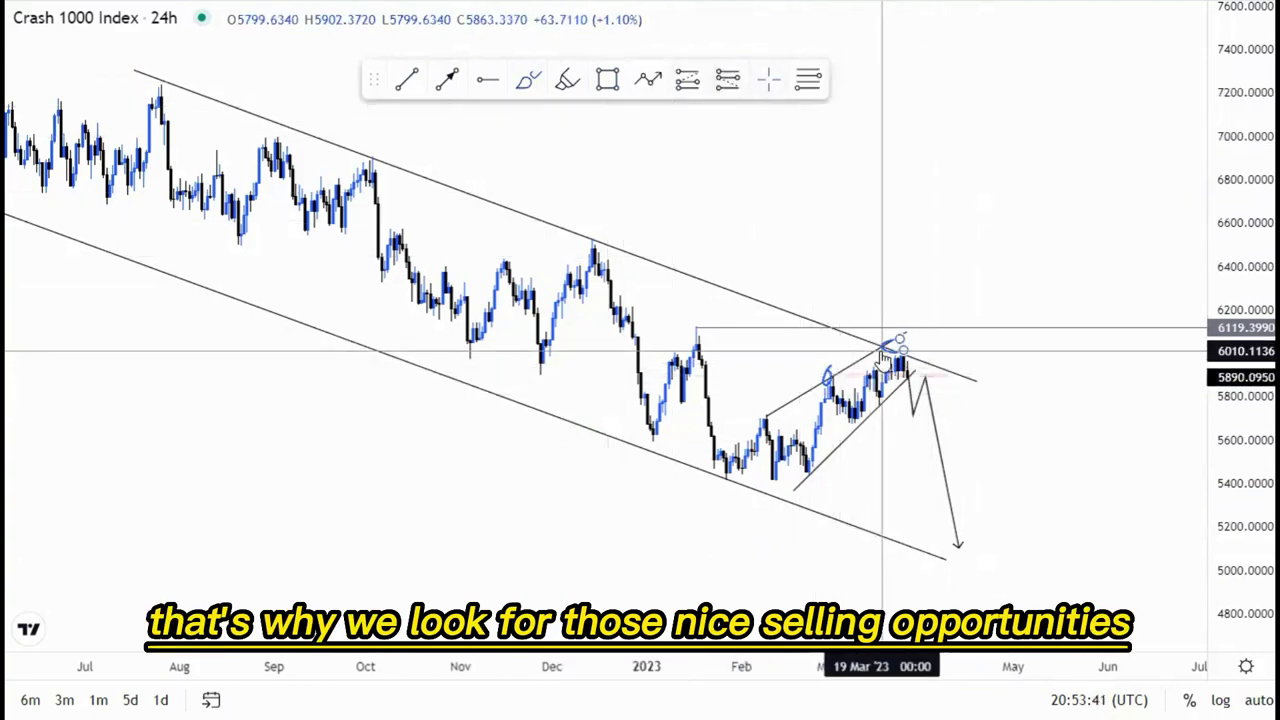
click(873, 76)
click(829, 367)
click(820, 368)
click(831, 371)
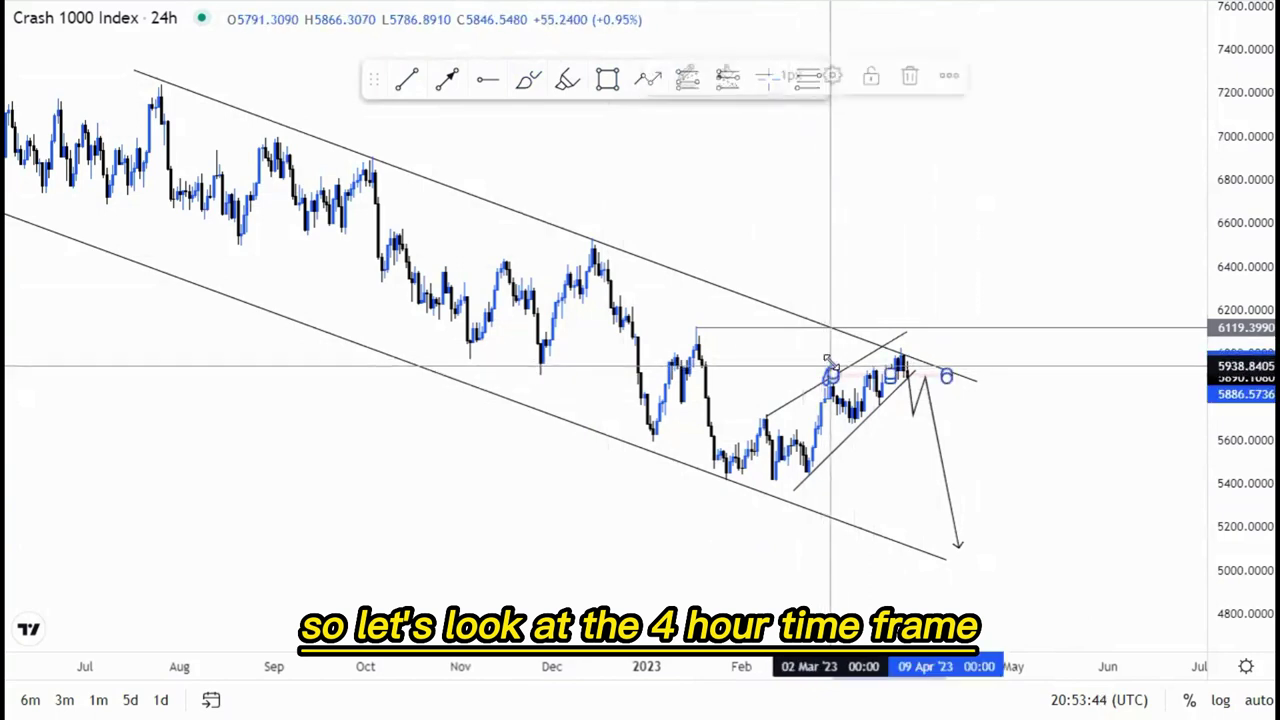
click(911, 84)
click(829, 372)
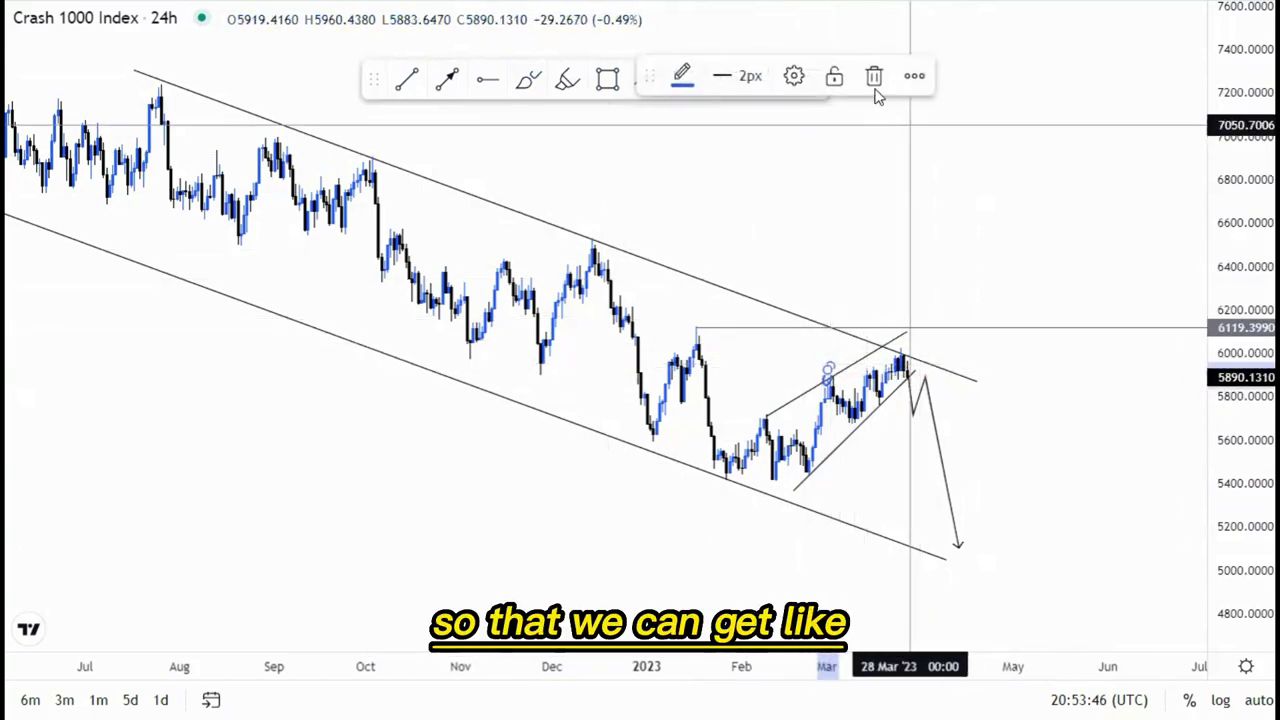
click(874, 82)
Step: Switch the chart to the 4-hour interval and rescale it around the rising channel
text(4H)
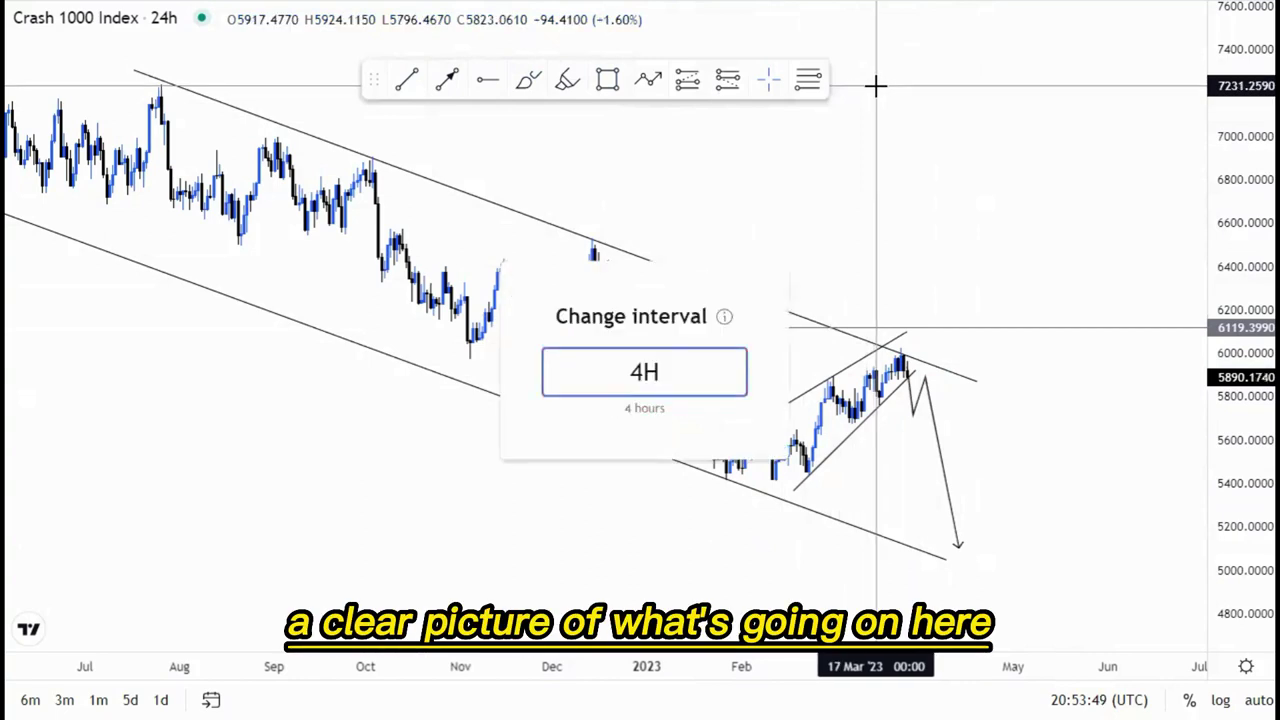
key(Return)
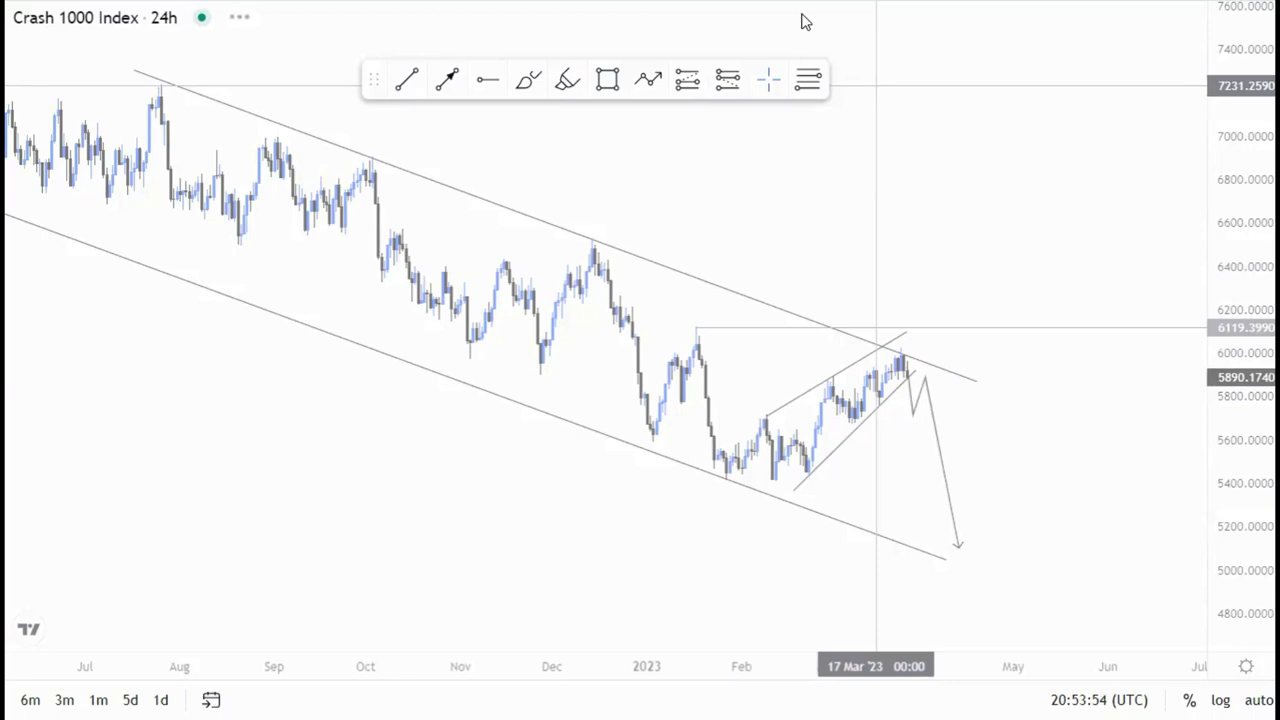
scroll(1026, 274, down, 3)
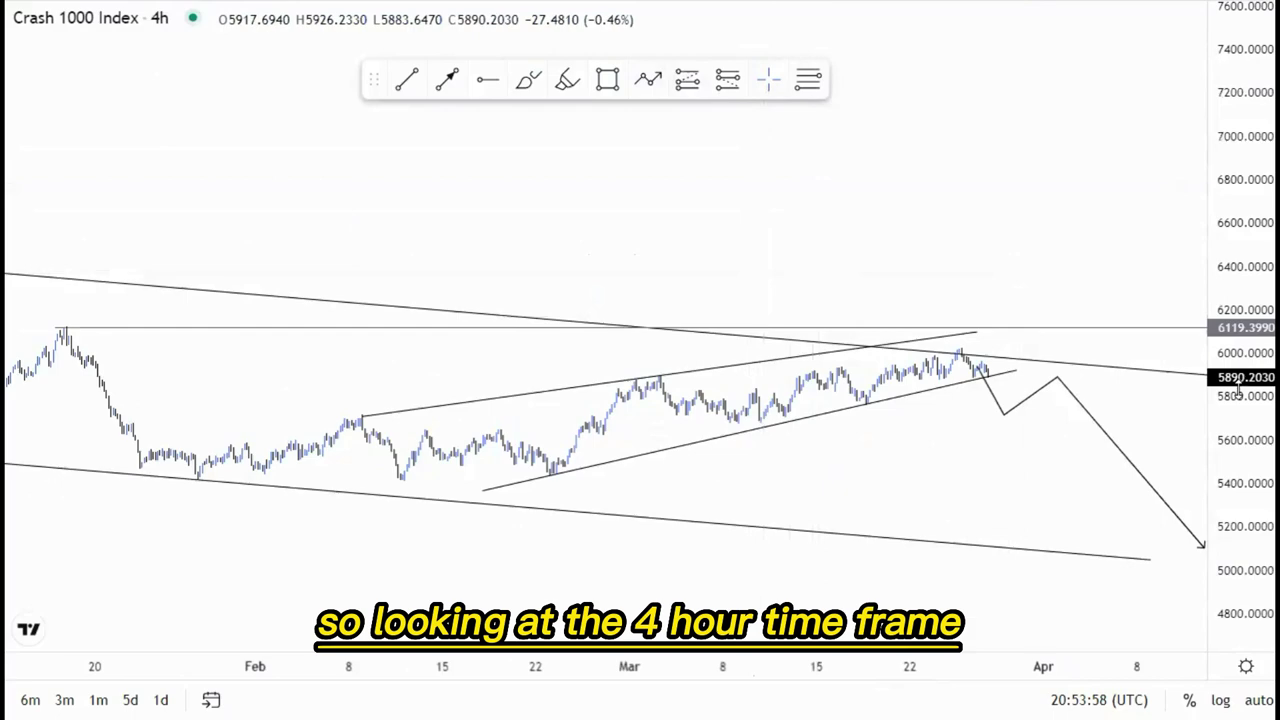
drag(1238, 390, 1238, 230)
drag(953, 455, 846, 238)
scroll(966, 338, down, 6)
drag(950, 320, 882, 359)
scroll(950, 317, up, 6)
drag(668, 321, 803, 346)
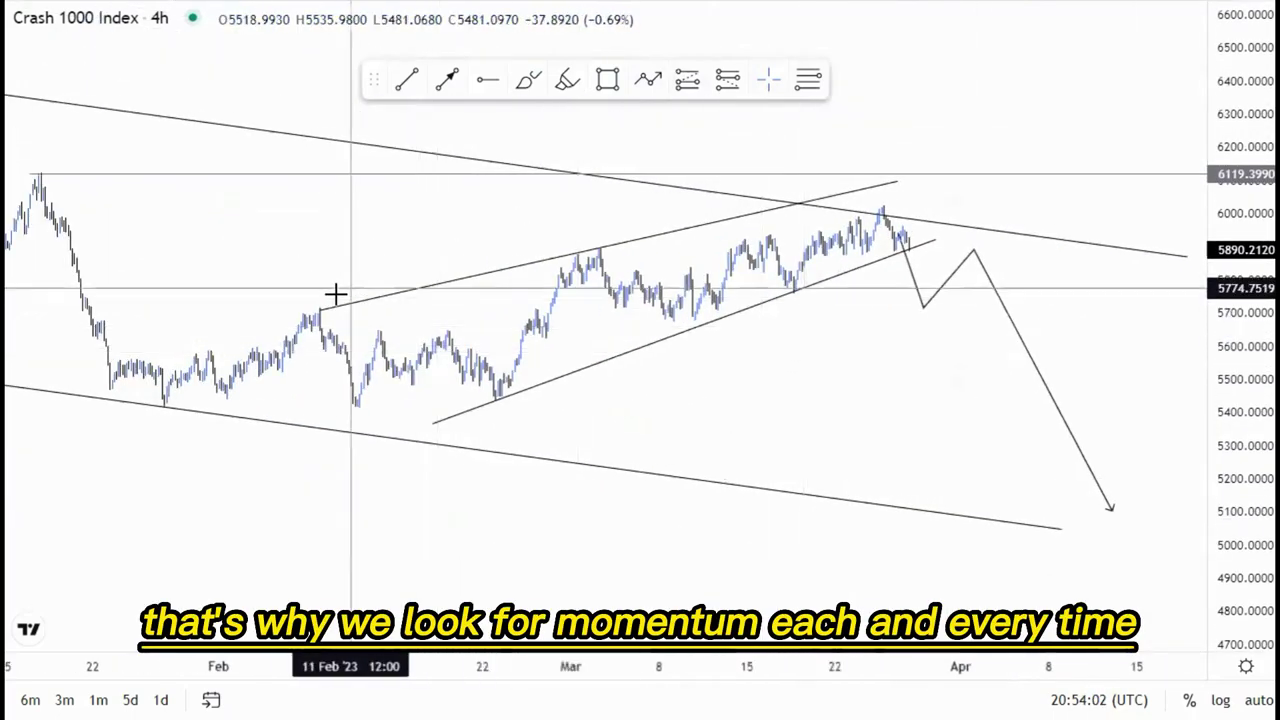
Step: Refine the rising channel by adjusting the upper line's ends and extending the lower line's start to about 5,324 on 14 February 2023
click(316, 309)
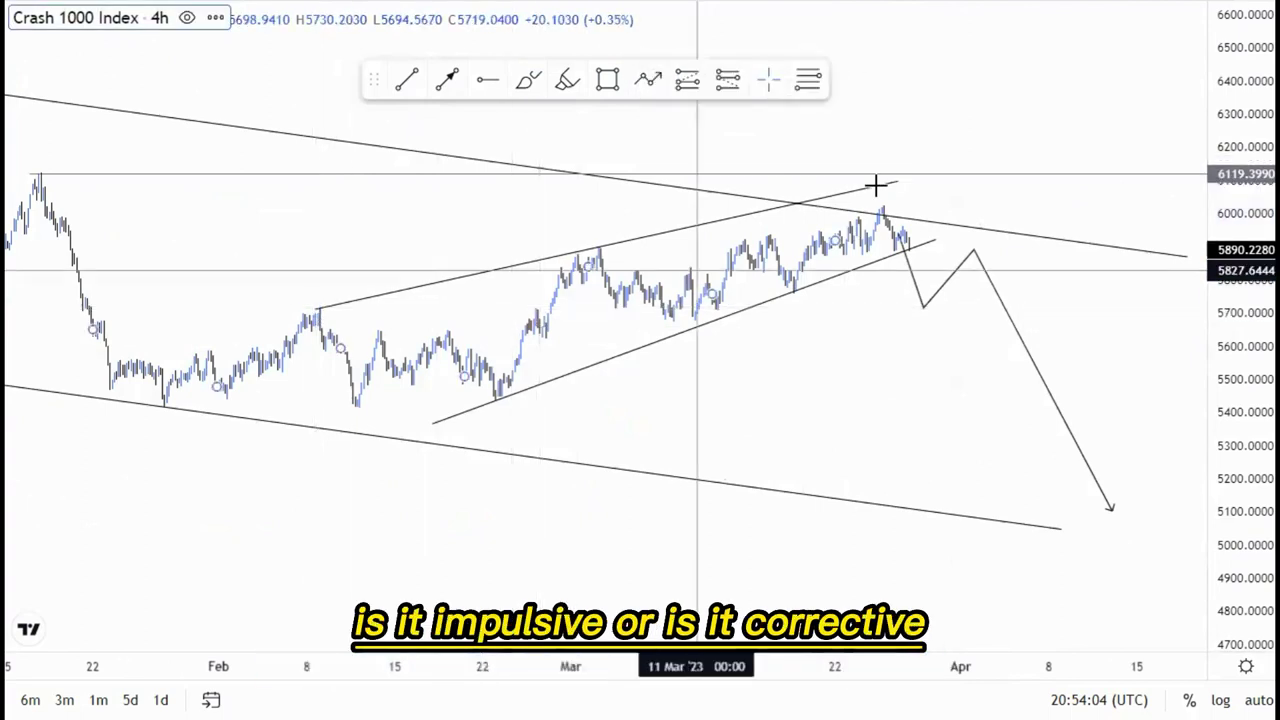
drag(898, 183, 906, 180)
click(790, 345)
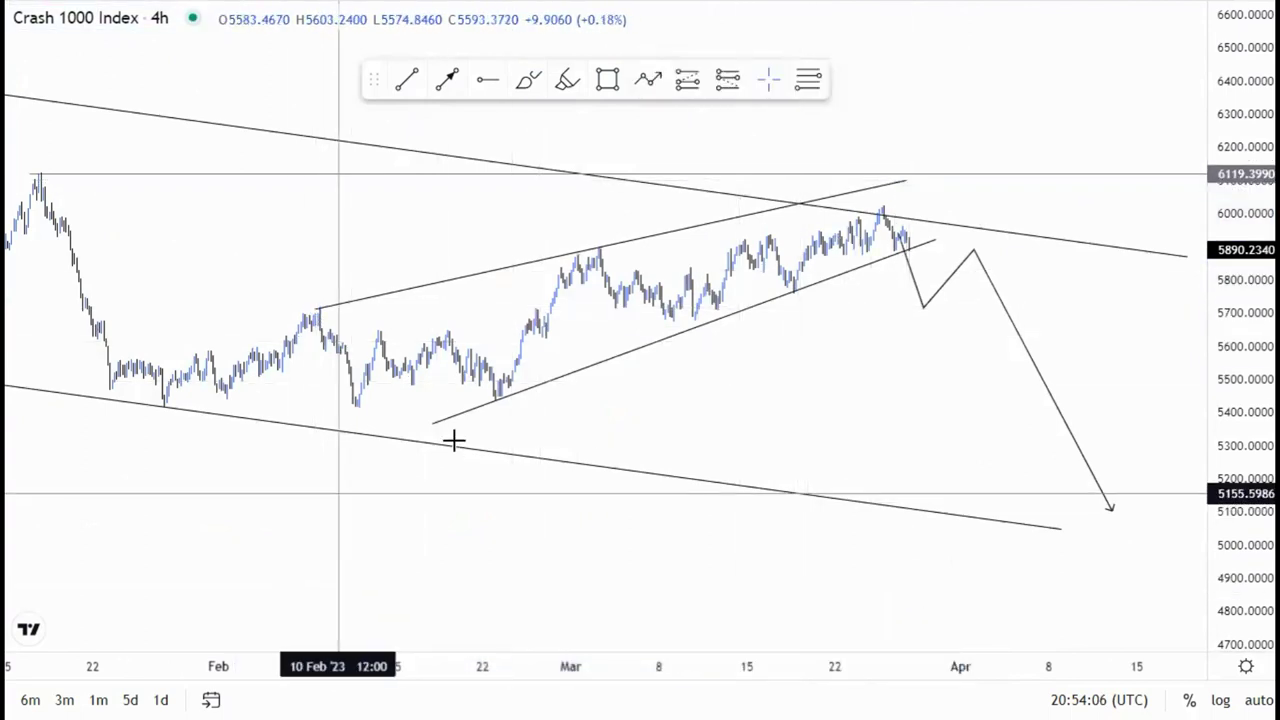
drag(432, 425, 398, 437)
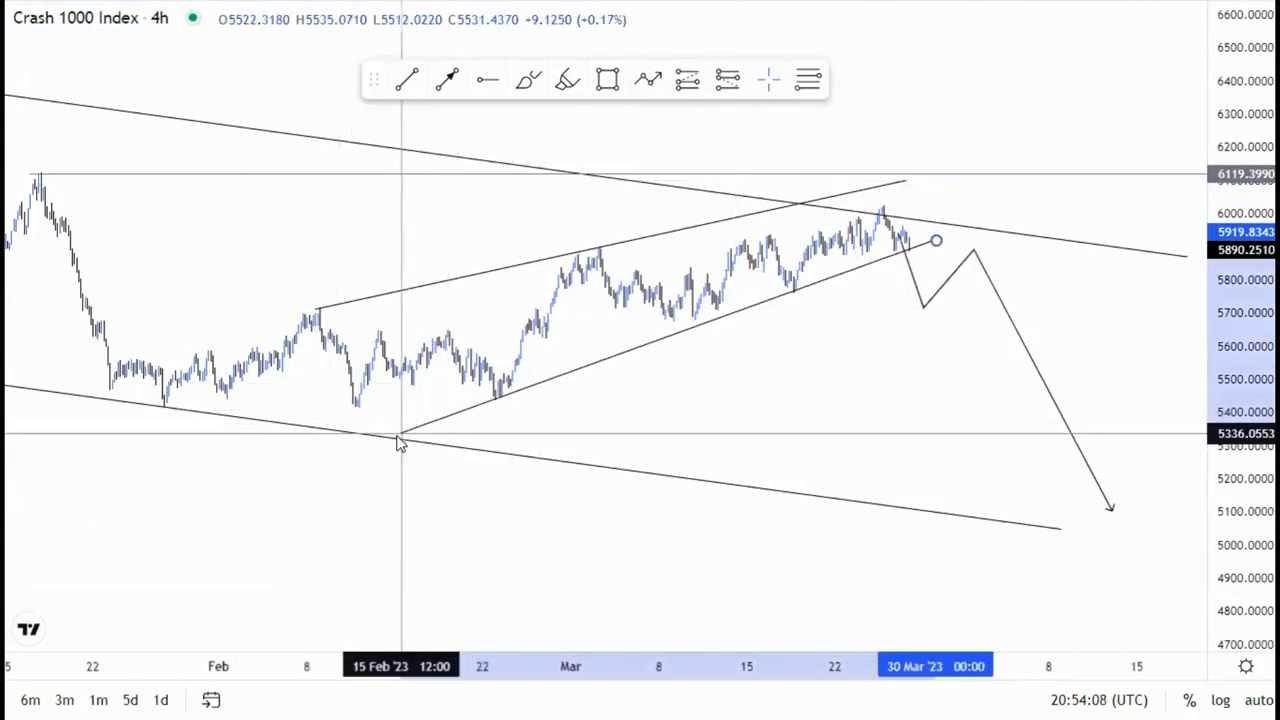
Step: Delete the zigzag path arrow and extend the lower rising trend line's end to about 5,913 on 30 March 2023
scroll(857, 409, up, 5)
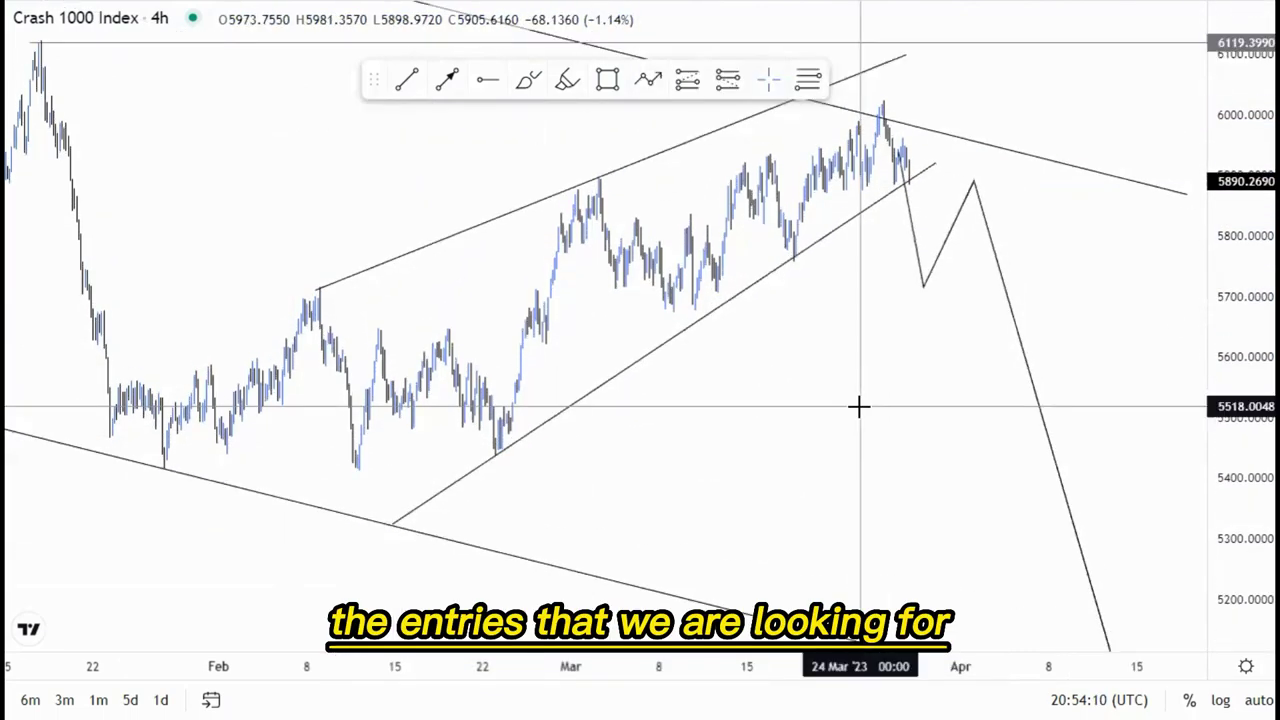
scroll(870, 481, up, 3)
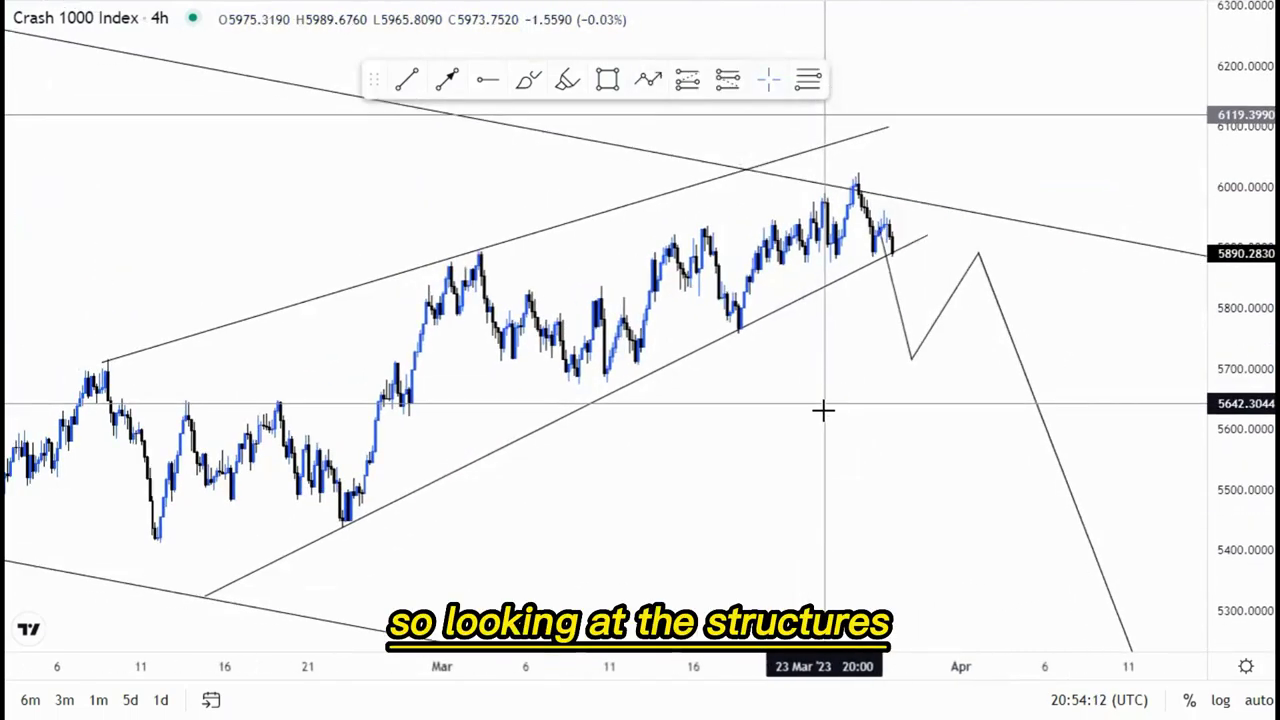
click(887, 258)
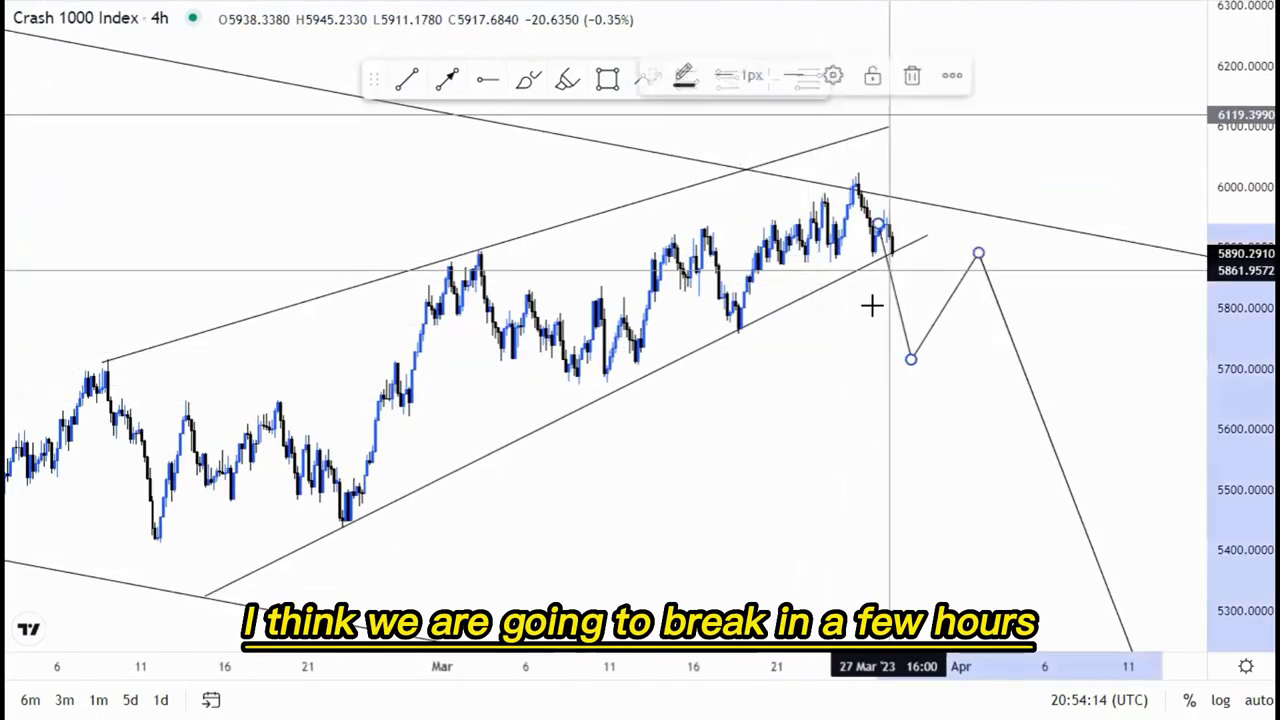
click(922, 84)
click(929, 240)
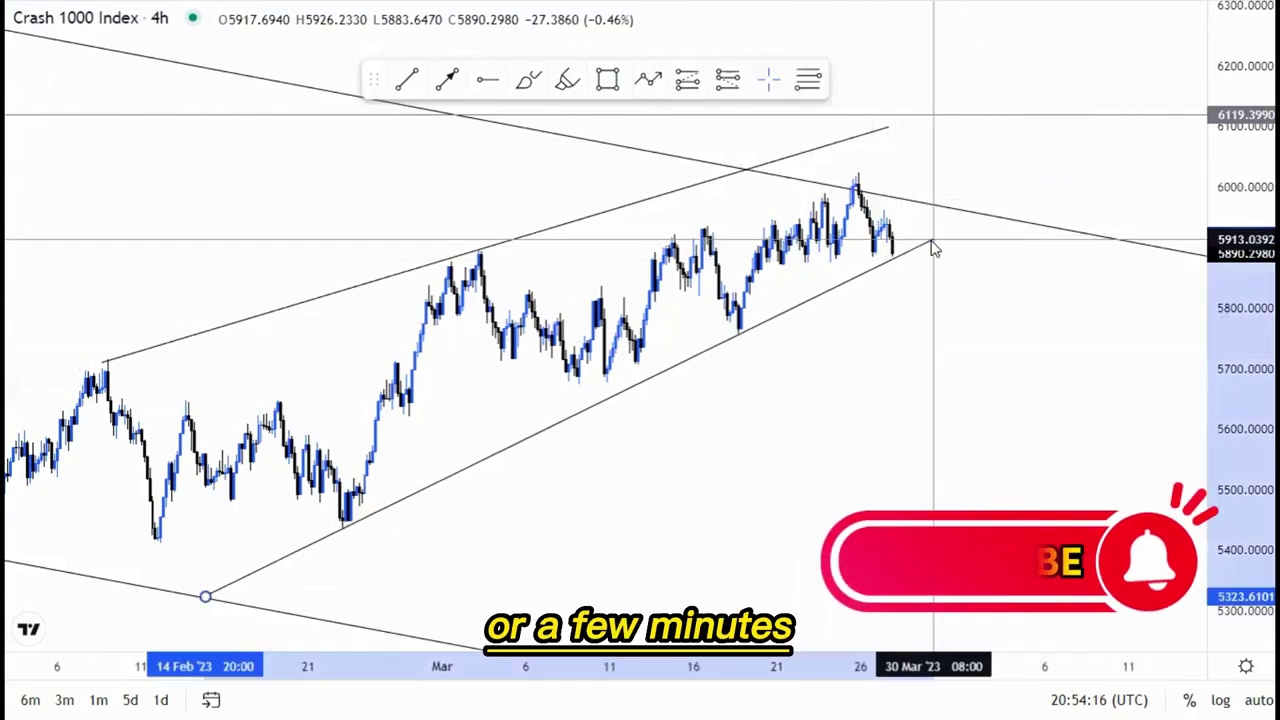
click(907, 236)
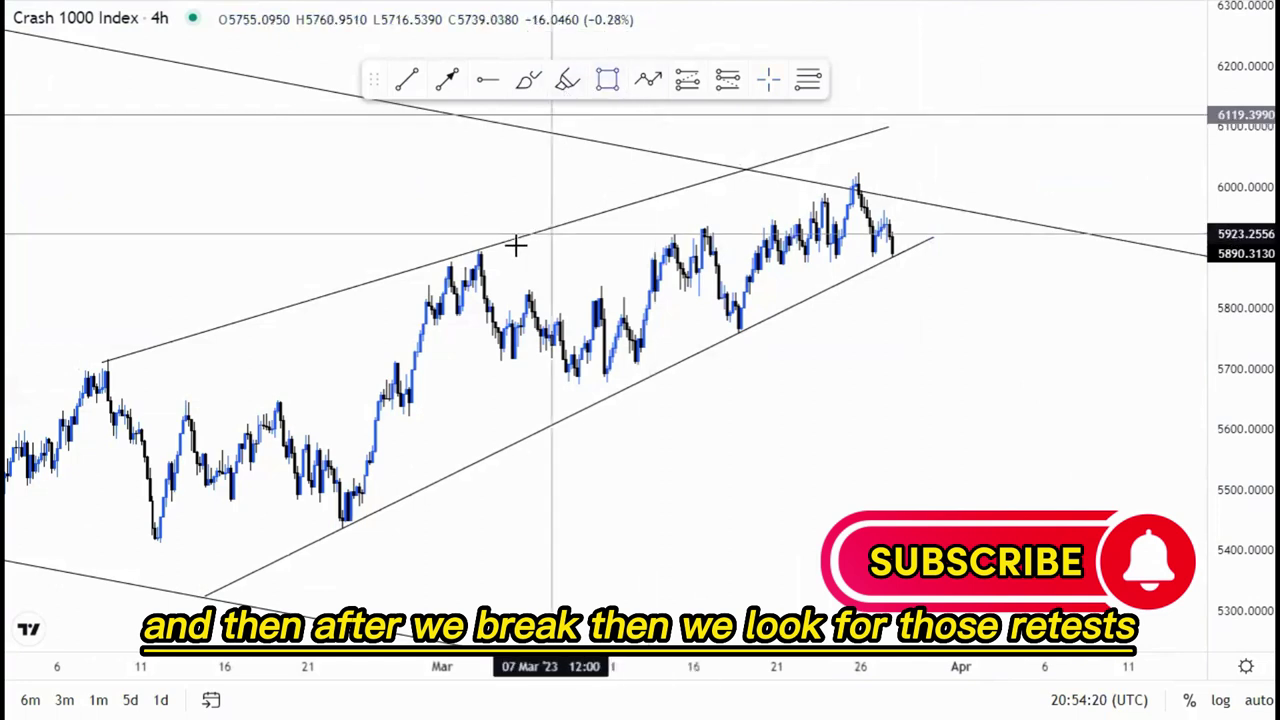
Step: Draw a thin rectangle zone just below 5,935 across the mid-March highs and extend its start back to about 7 March
click(690, 228)
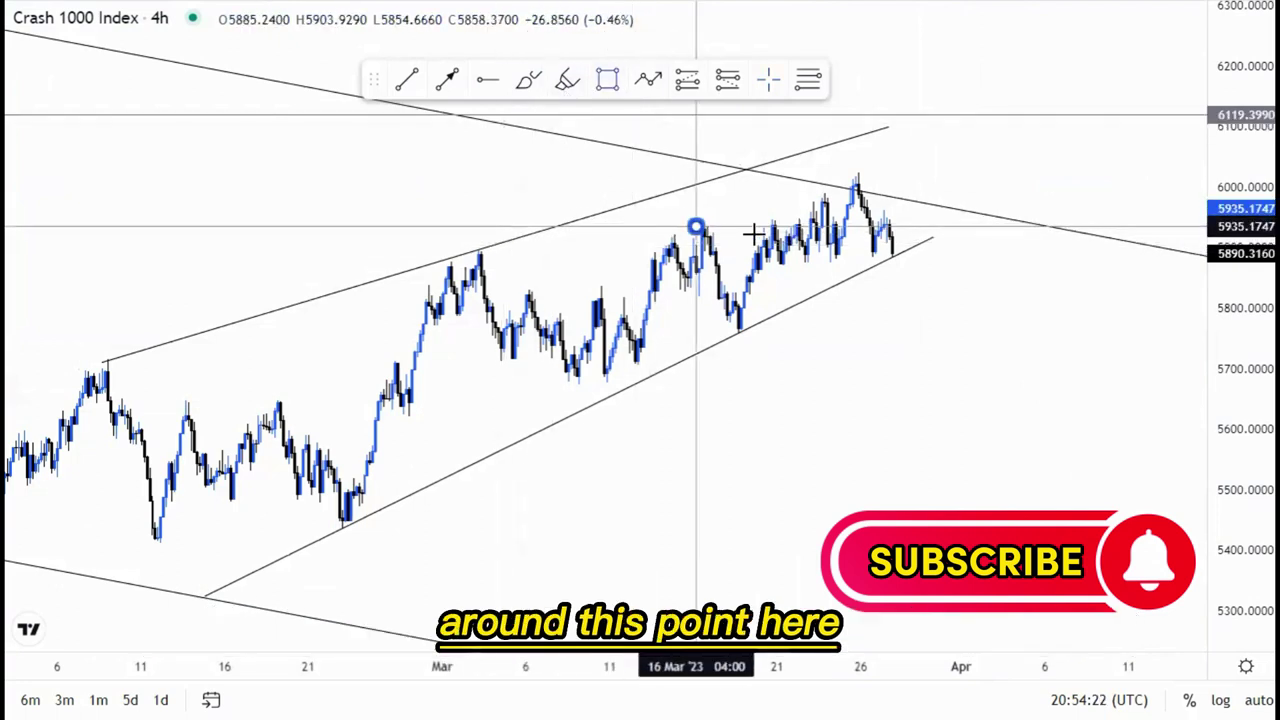
click(963, 233)
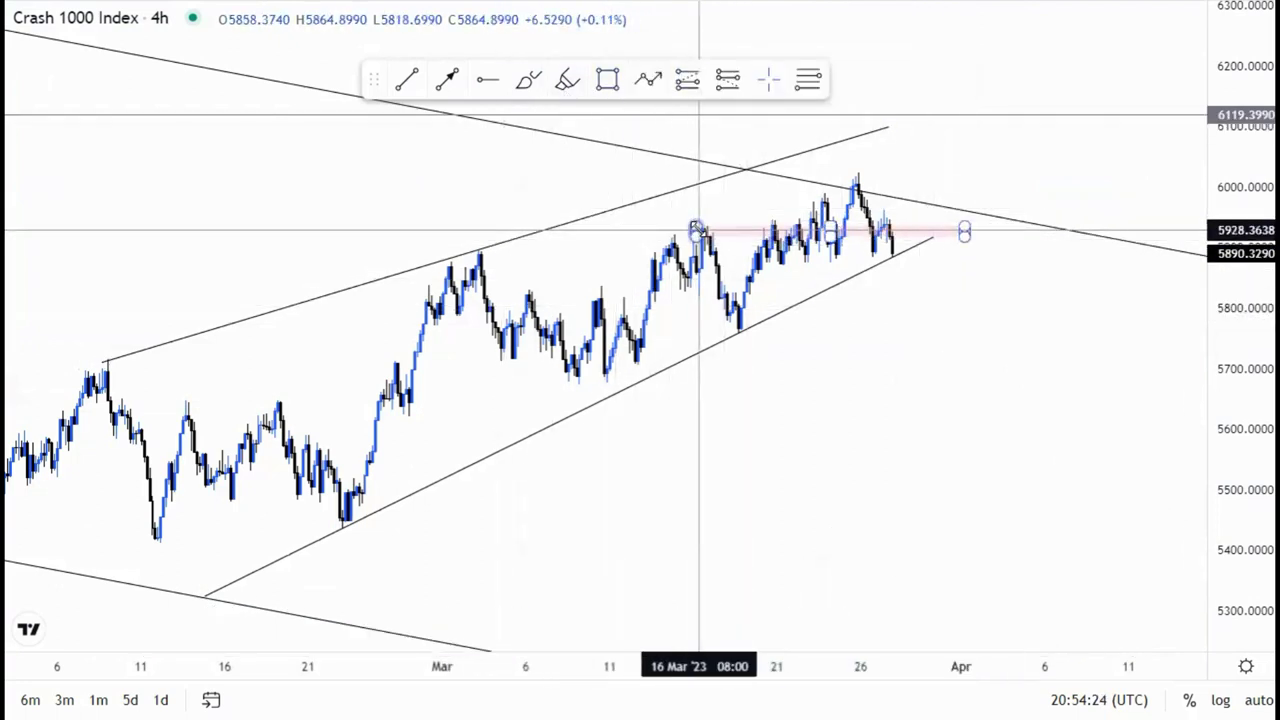
drag(663, 226, 541, 222)
click(880, 311)
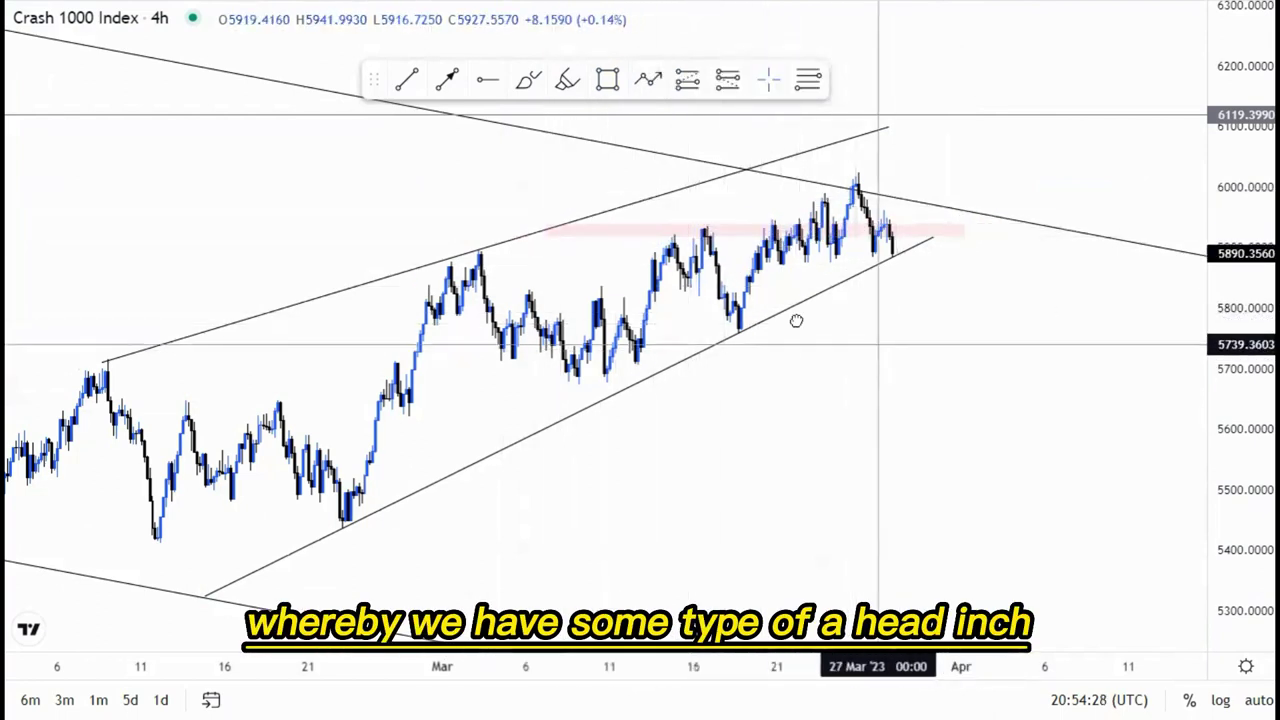
Step: Draw an inner rising channel: lower line from about 5,758 (18 March) to 5,959 (28 March), upper line from 5,925 (17 March) to 6,025 (26 March)
drag(878, 344, 796, 320)
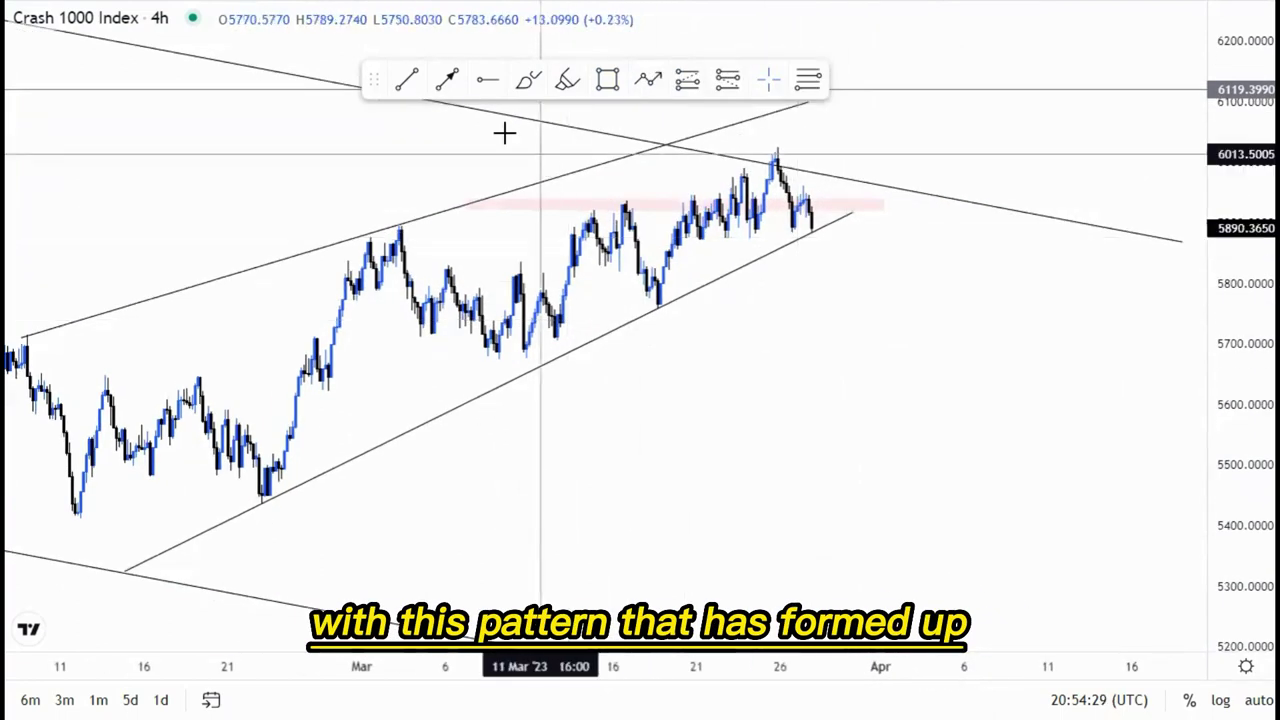
click(660, 308)
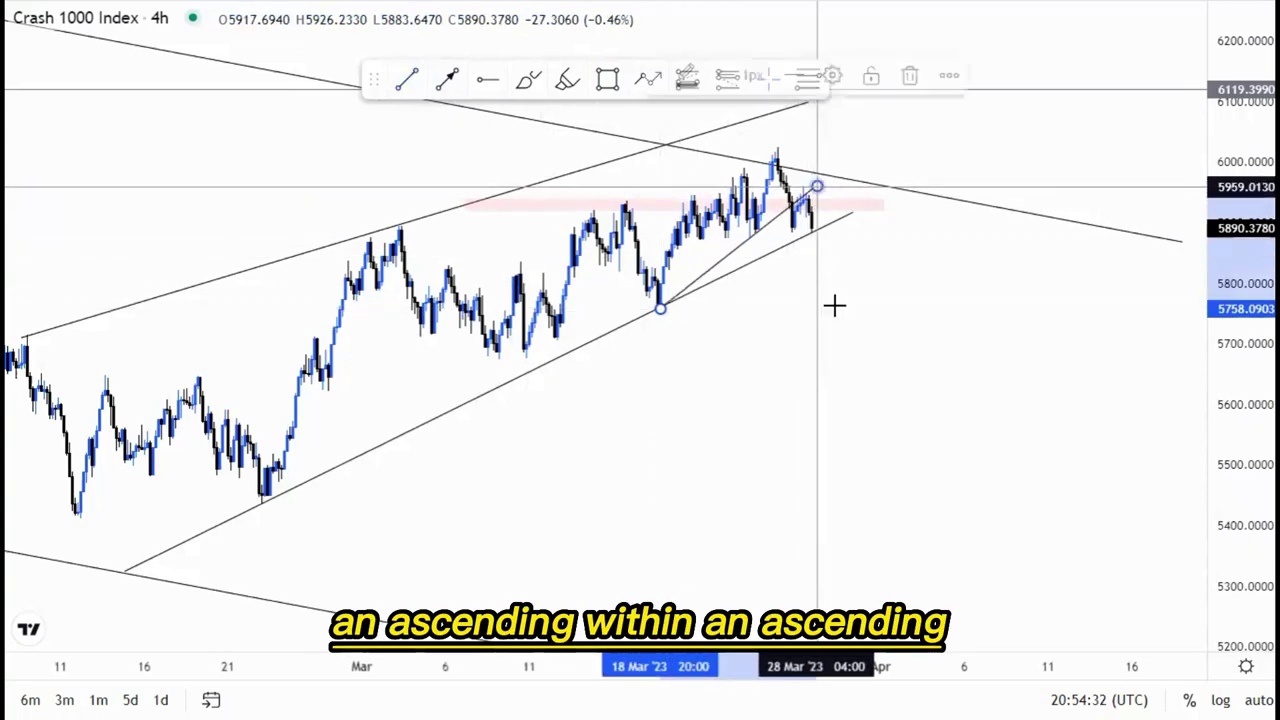
click(817, 186)
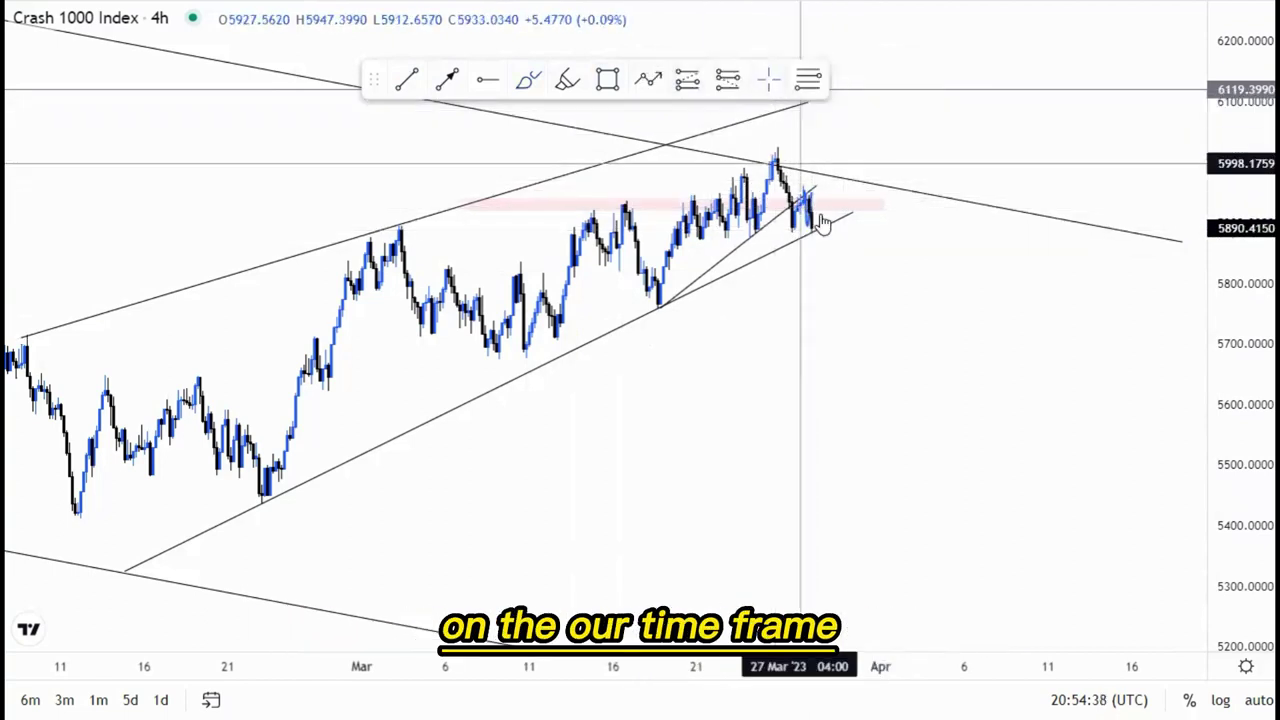
click(873, 77)
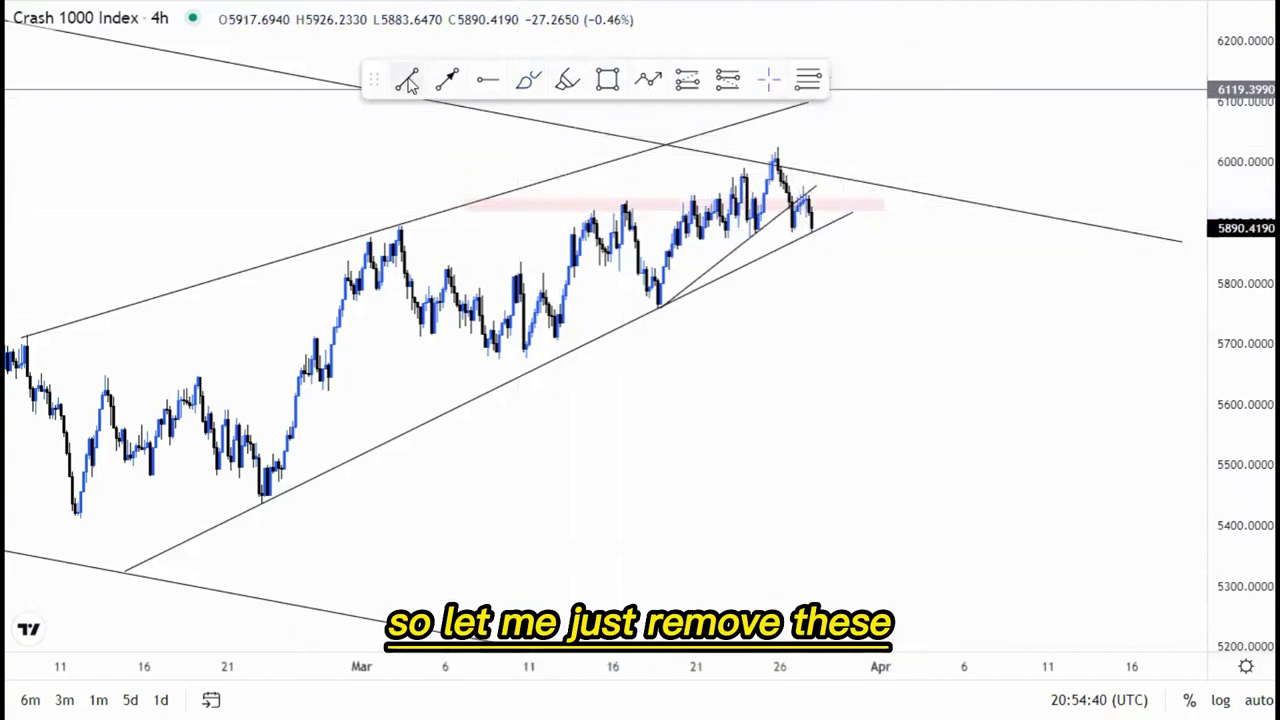
click(634, 207)
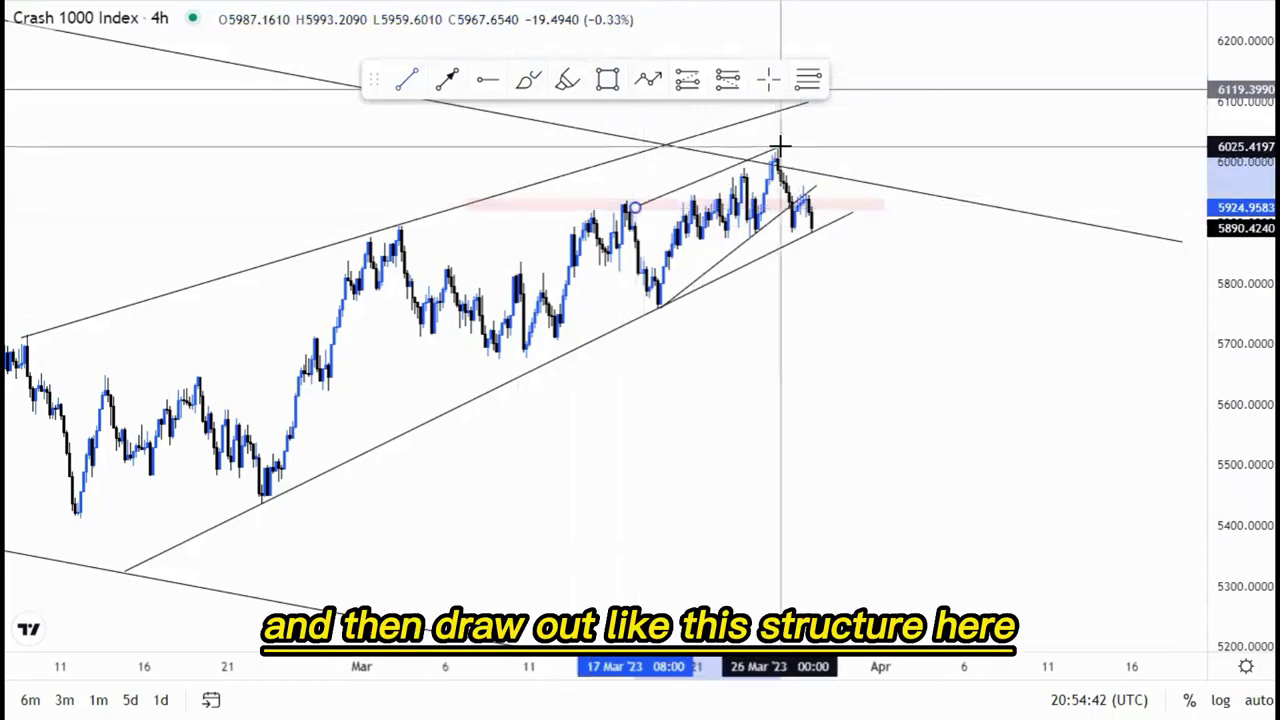
click(783, 147)
Step: Shorten the outer channel's upper line to about 6,031 on 21 March and extend its lower line to about 5,923 on 31 March
drag(906, 317, 775, 305)
scroll(926, 354, down, 10)
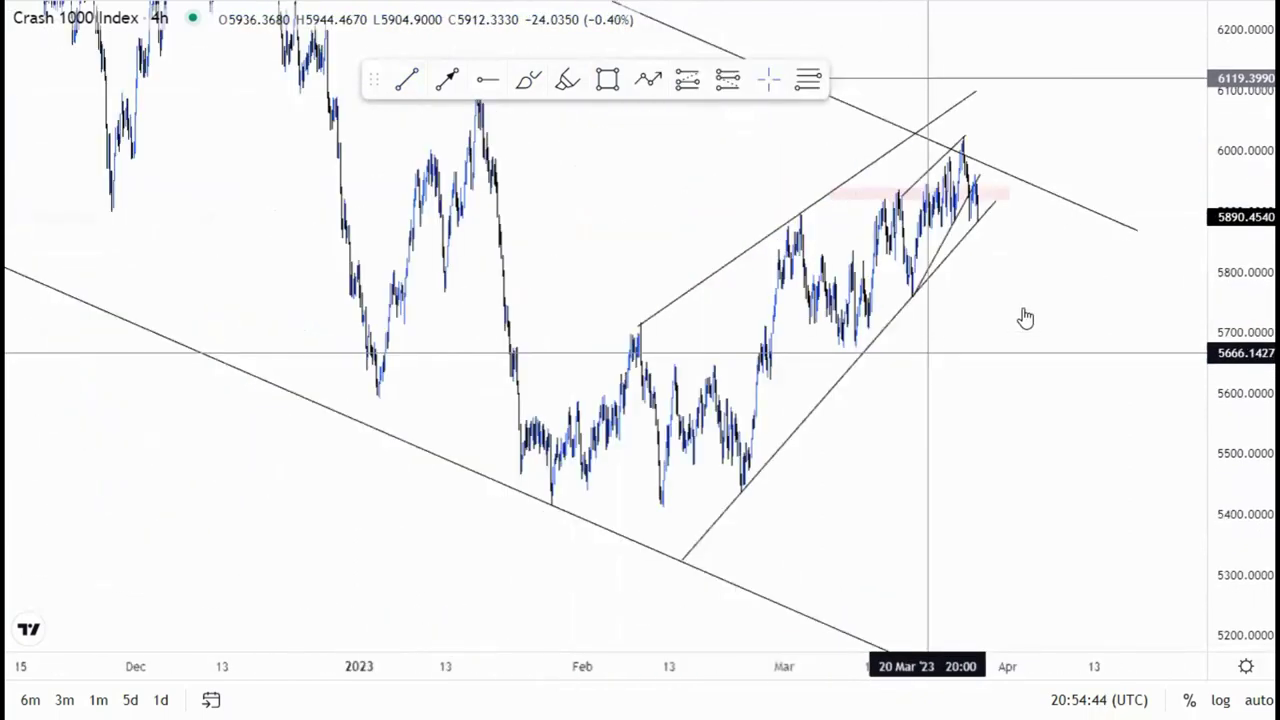
drag(1026, 320, 1009, 346)
drag(1228, 307, 1228, 460)
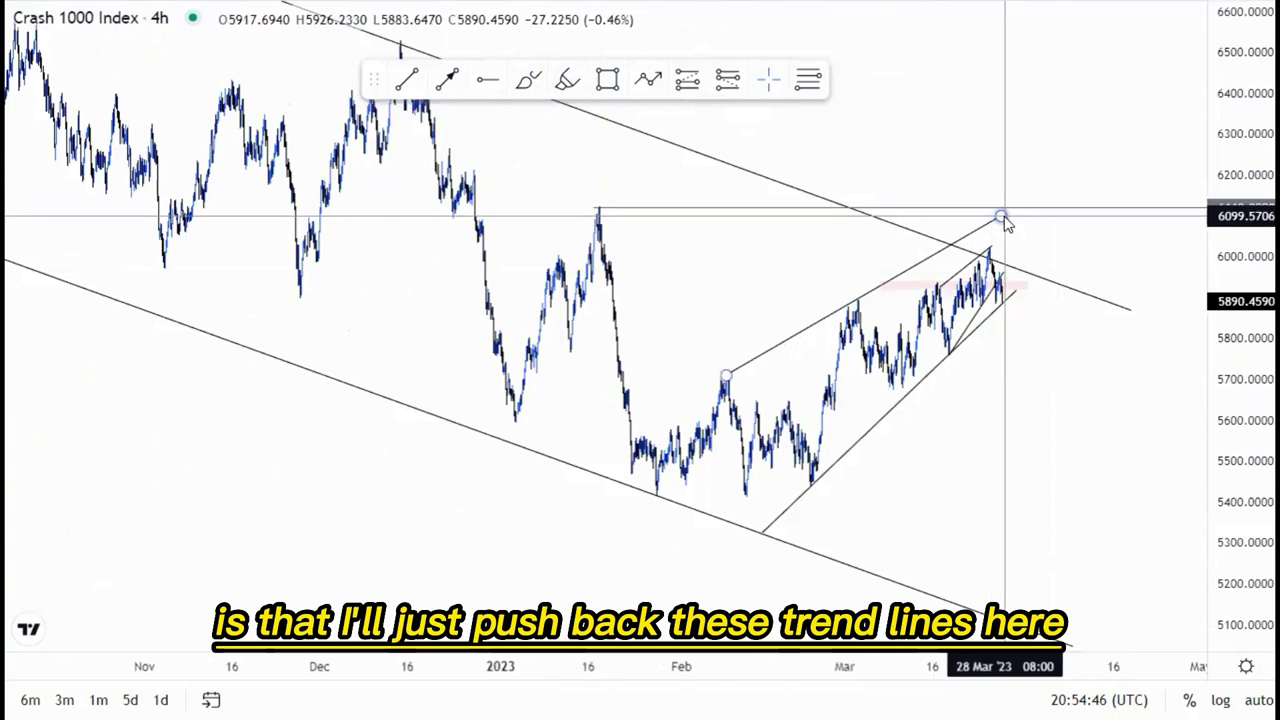
drag(1001, 217, 962, 245)
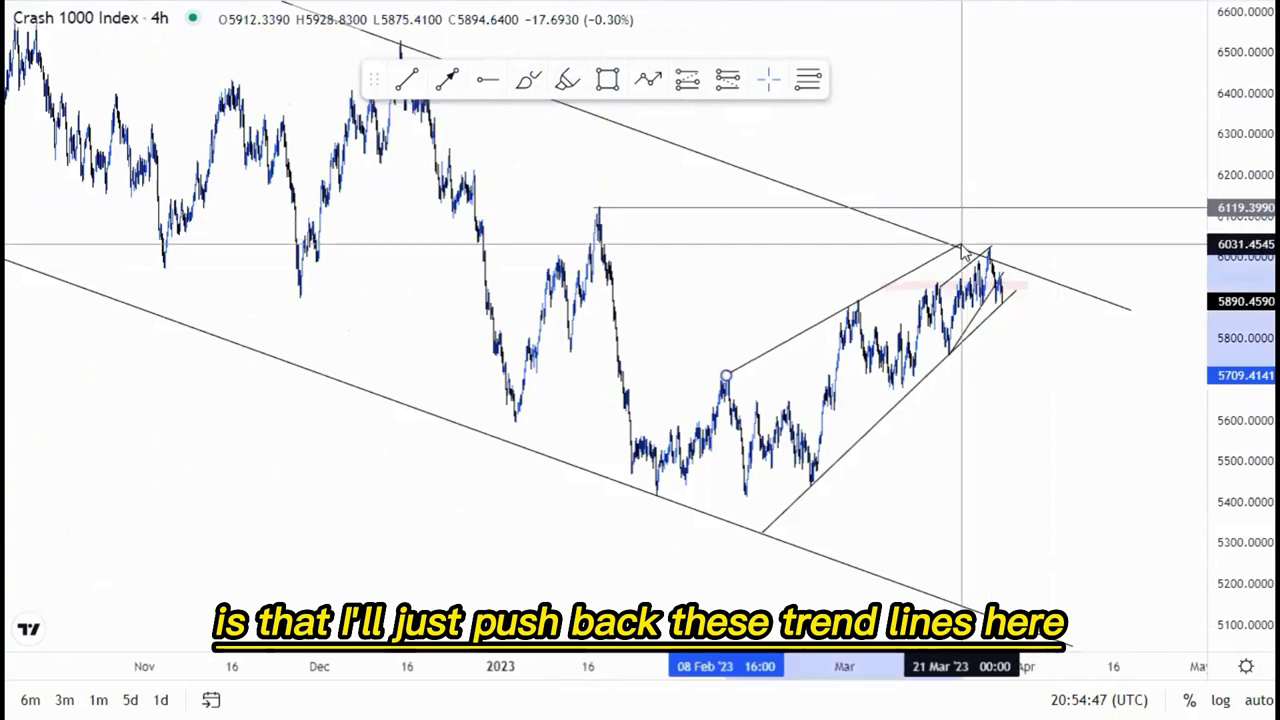
click(1012, 293)
drag(1021, 286, 1021, 289)
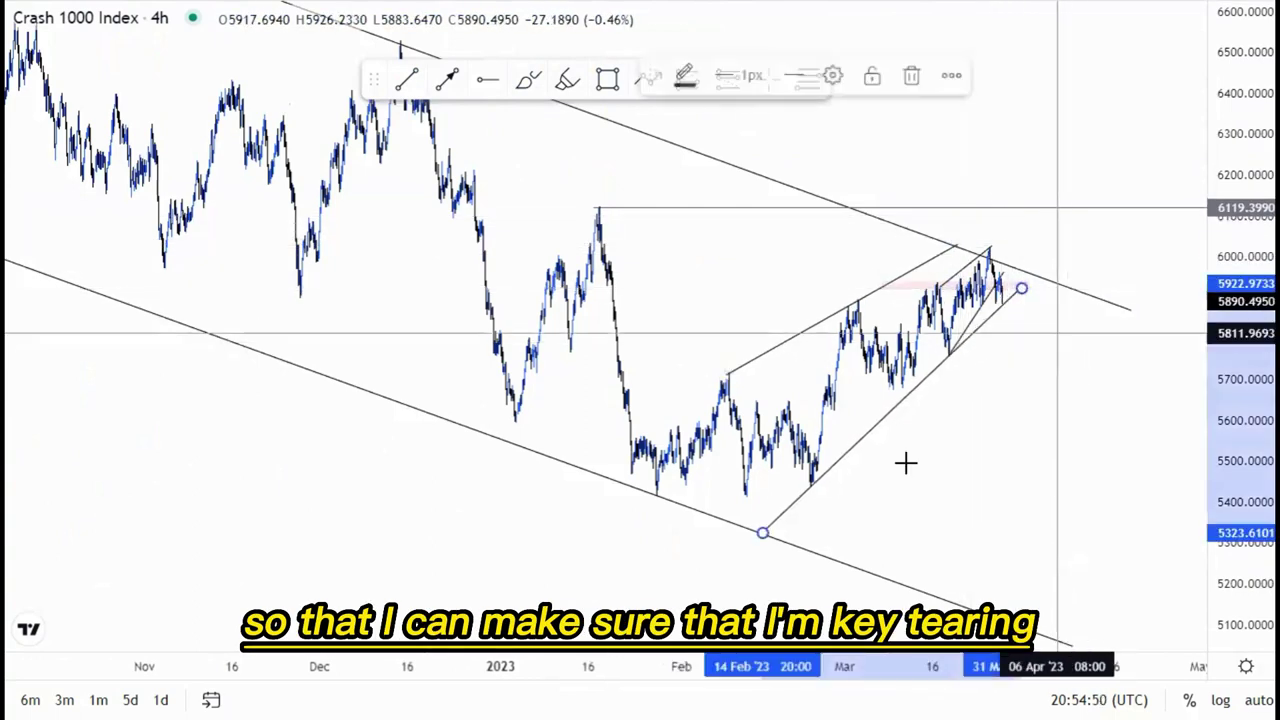
click(906, 460)
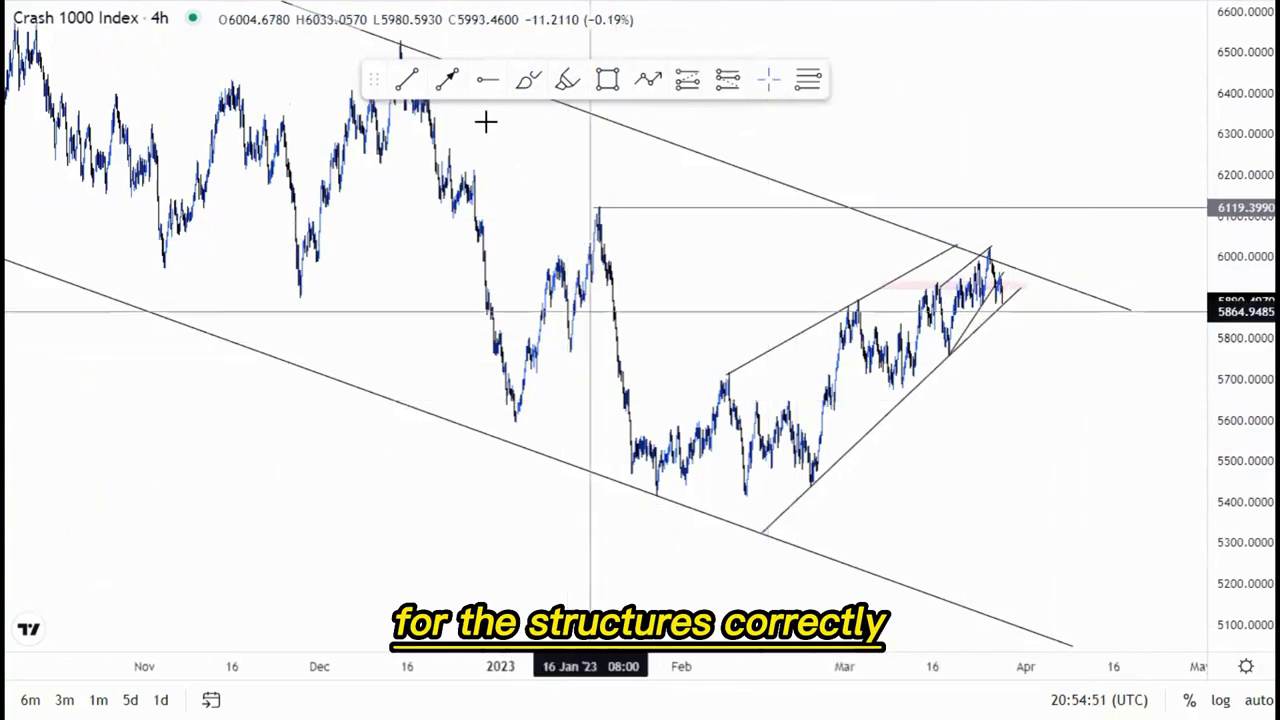
Step: Place a horizontal ray at 5418.4096 from the late-January low and draw a rectangle zone below it to about 5,383, ending on 26 April 2023
click(656, 494)
click(880, 507)
scroll(897, 504, up, 2)
scroll(896, 505, up, 1)
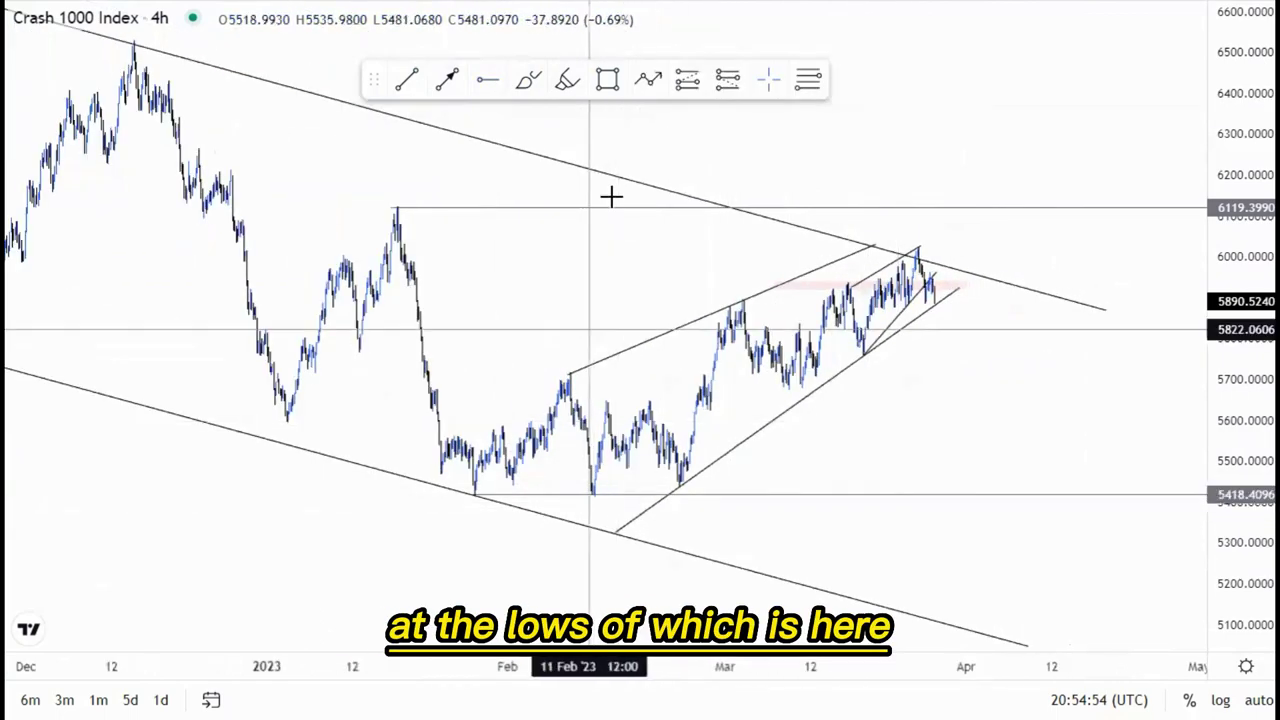
drag(471, 494, 1165, 508)
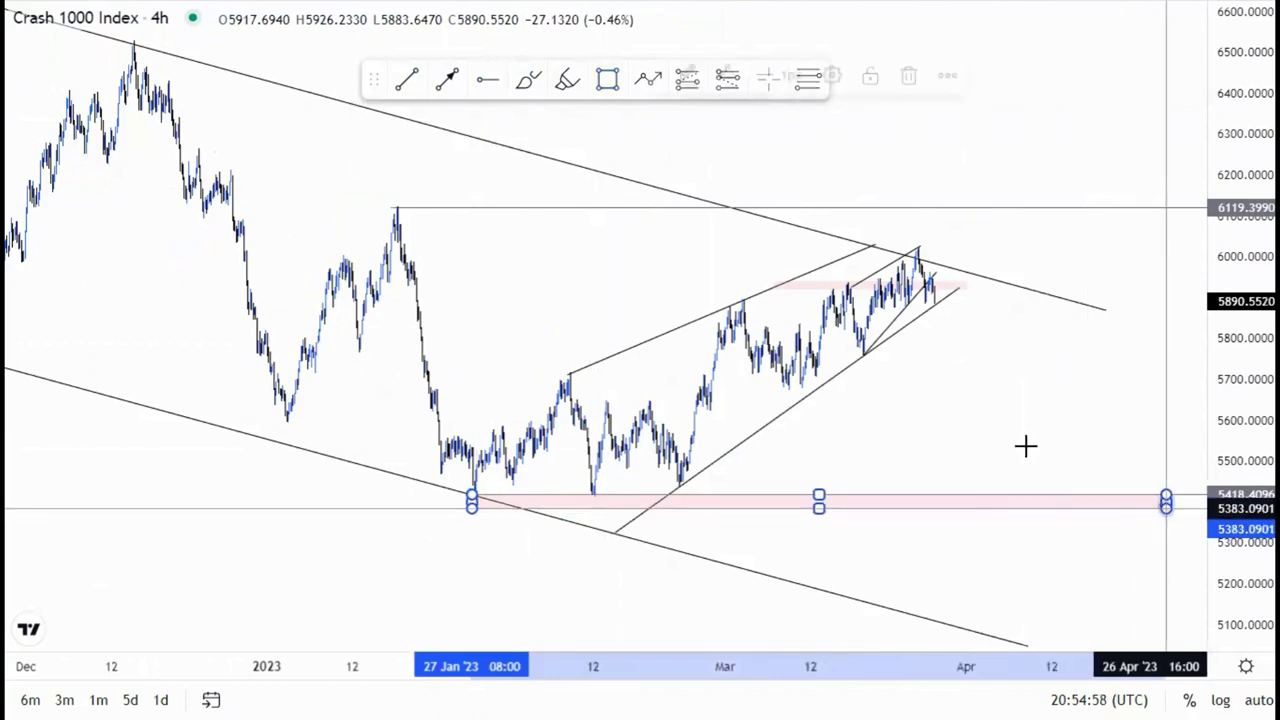
Step: Switch the Crash 1000 Index chart to the 1-hour interval and focus on the late-March price action
click(1008, 437)
text(1H)
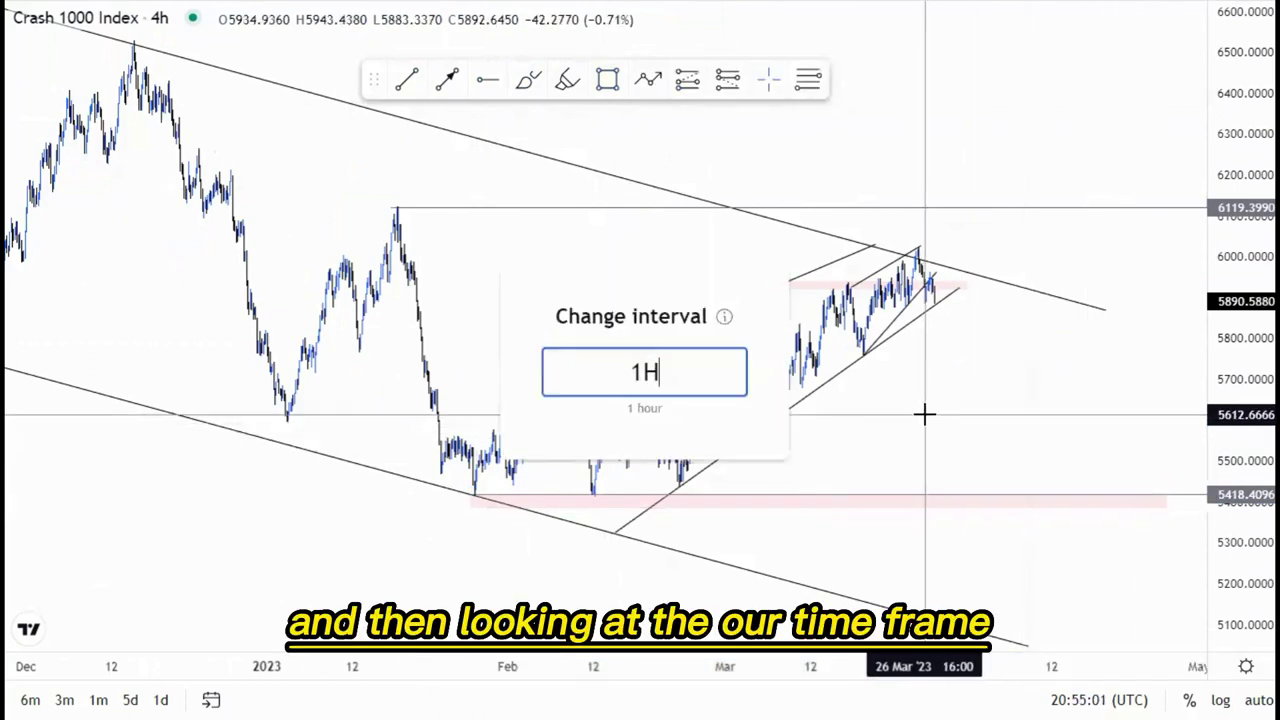
key(Return)
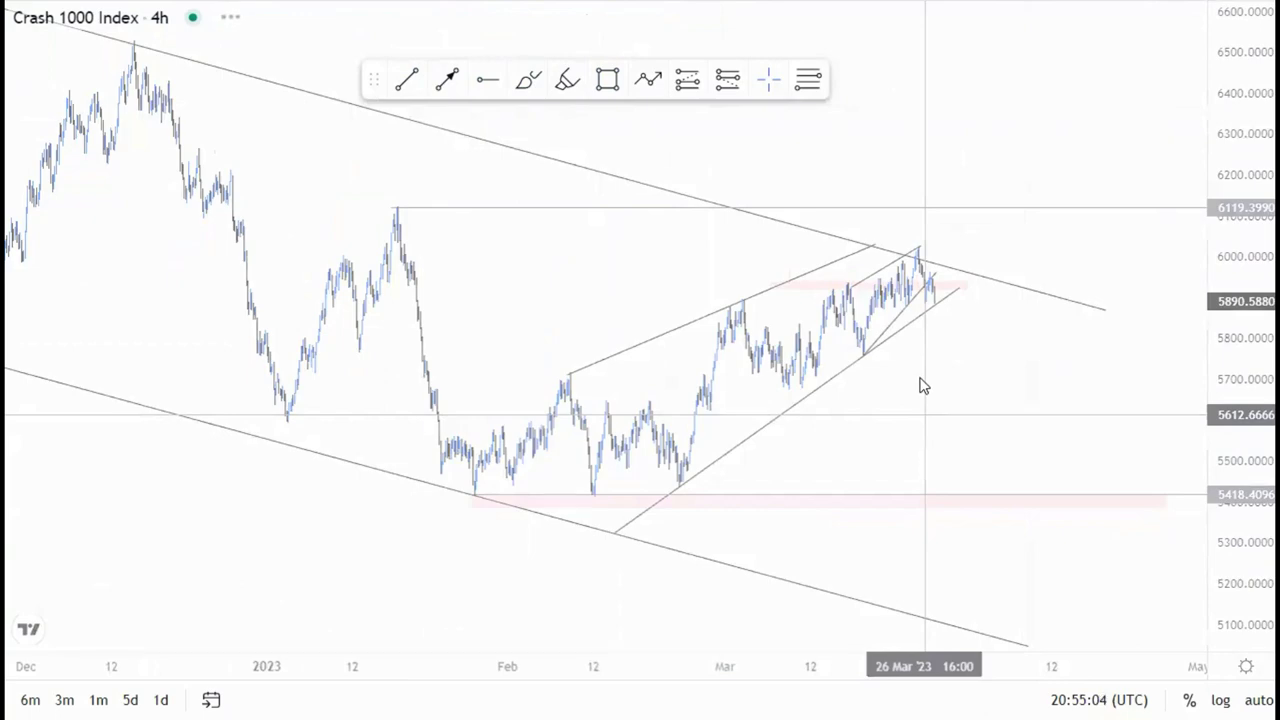
drag(1214, 410, 1220, 195)
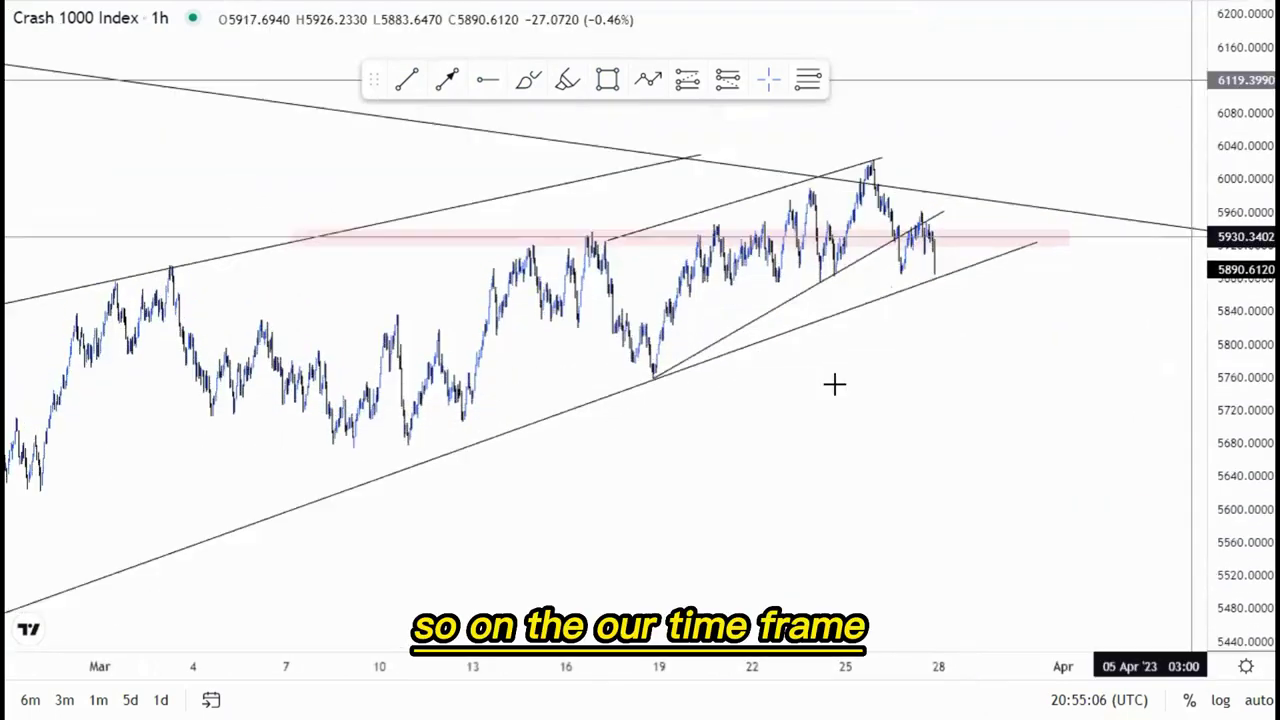
drag(866, 417, 910, 450)
scroll(763, 440, up, 3)
drag(754, 457, 963, 434)
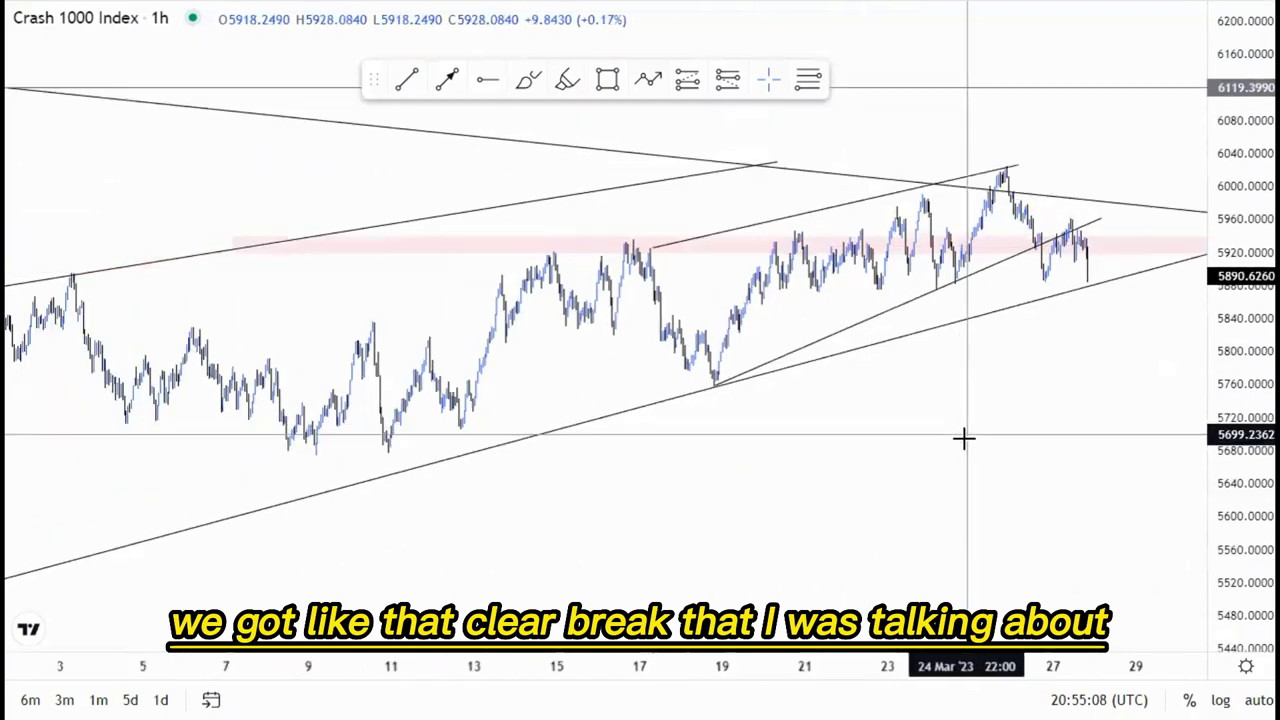
scroll(963, 437, up, 5)
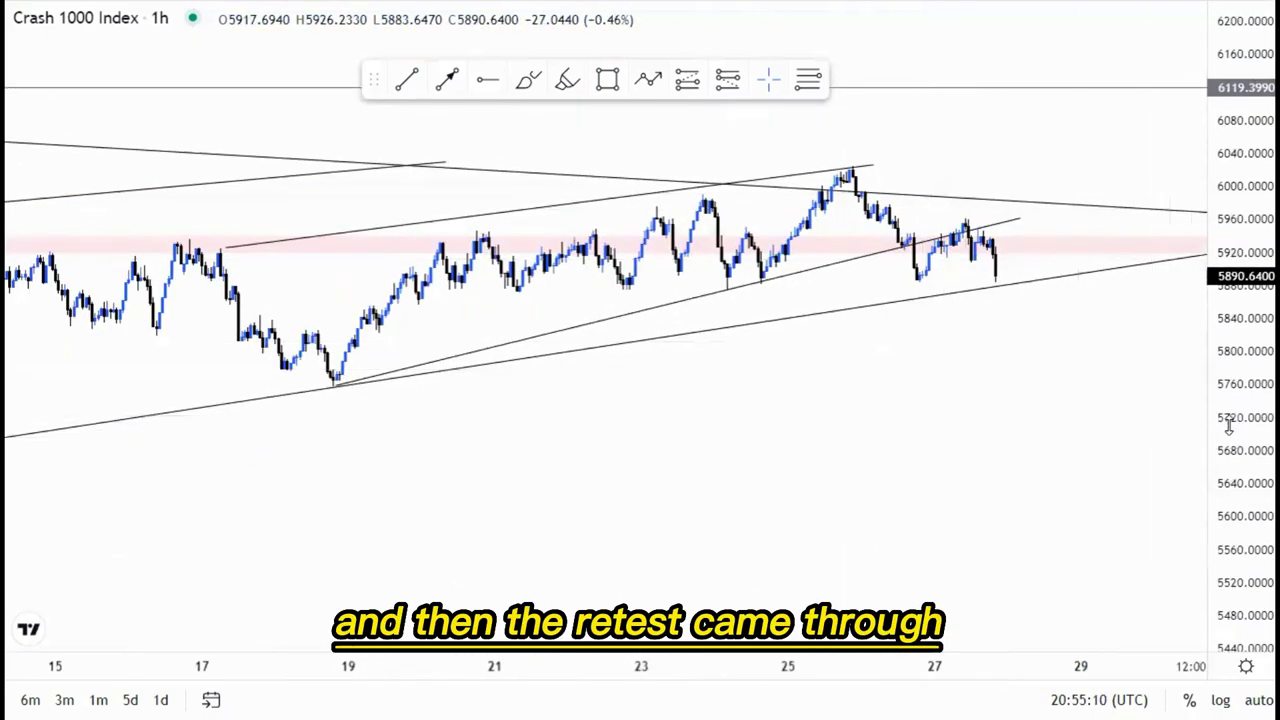
Step: Shorten the inner rising channel's lower line so it ends at about 5,914 on 26 March
drag(1231, 428, 1224, 310)
drag(937, 366, 876, 402)
drag(958, 215, 812, 268)
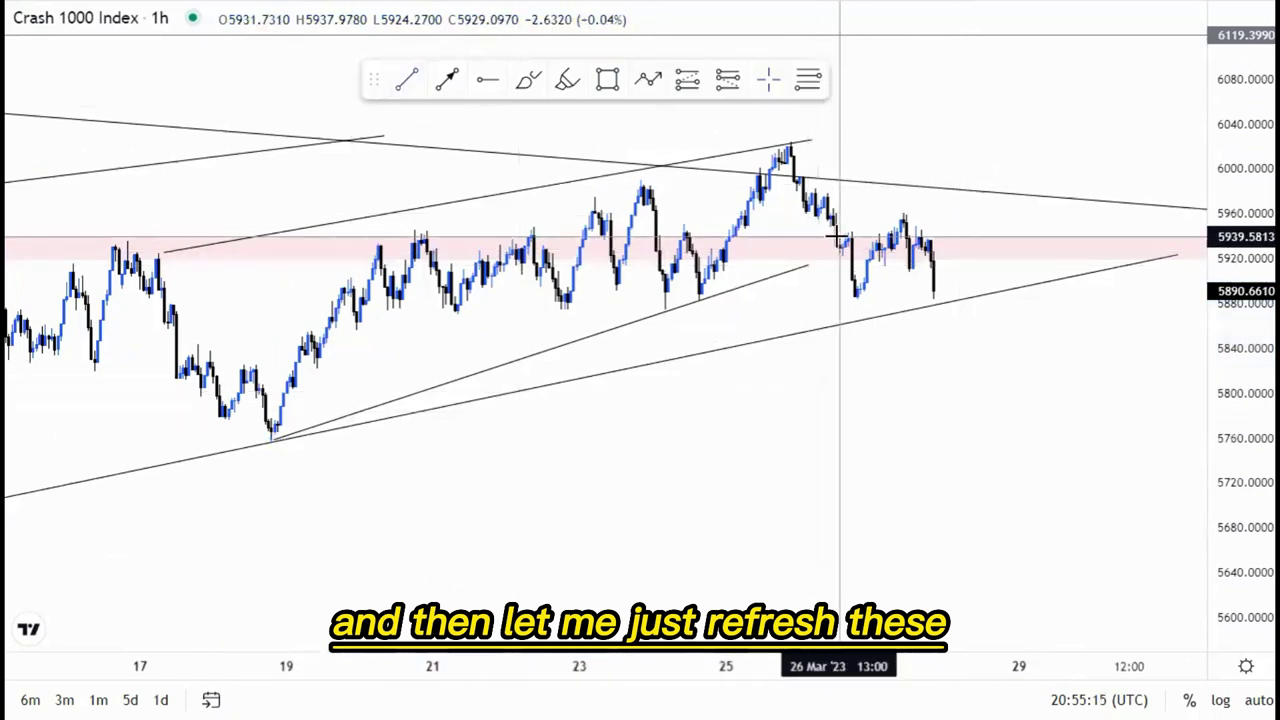
Step: Draw a small rising flag: upper line from 5941.42 (26 March) to about 5,964, lower line from about 5,885 to 5,917 (27 March)
click(840, 236)
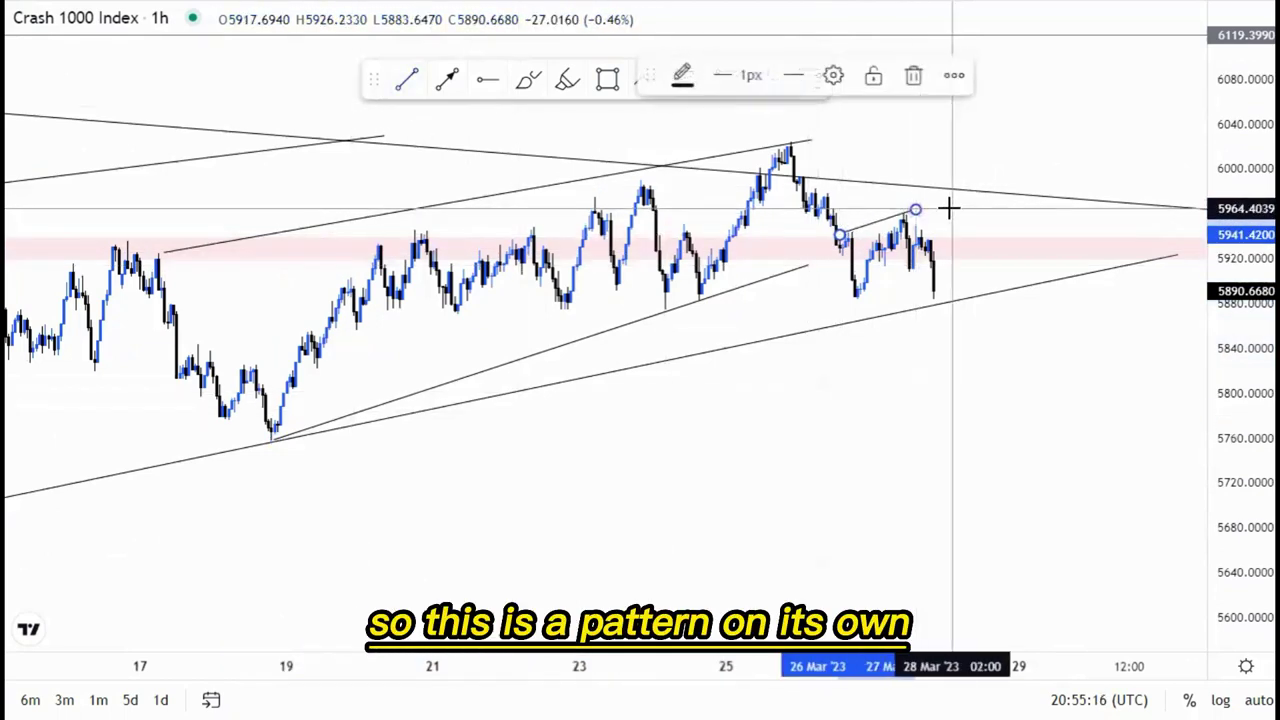
click(863, 298)
click(922, 262)
drag(934, 371, 743, 278)
drag(892, 368, 1100, 362)
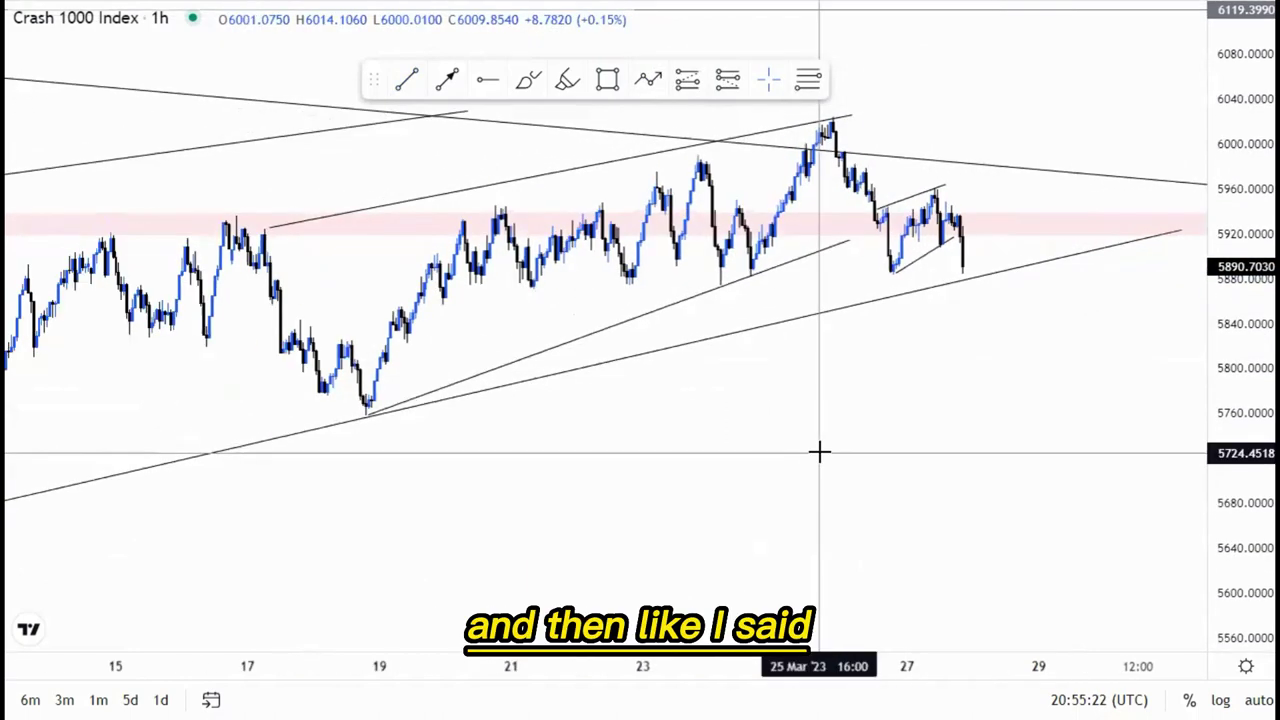
Step: Shorten the zone just below 5,935 so that it starts at 15 March 15:00
scroll(640, 405, down, 6)
scroll(632, 403, down, 4)
drag(628, 317, 427, 307)
drag(387, 203, 522, 203)
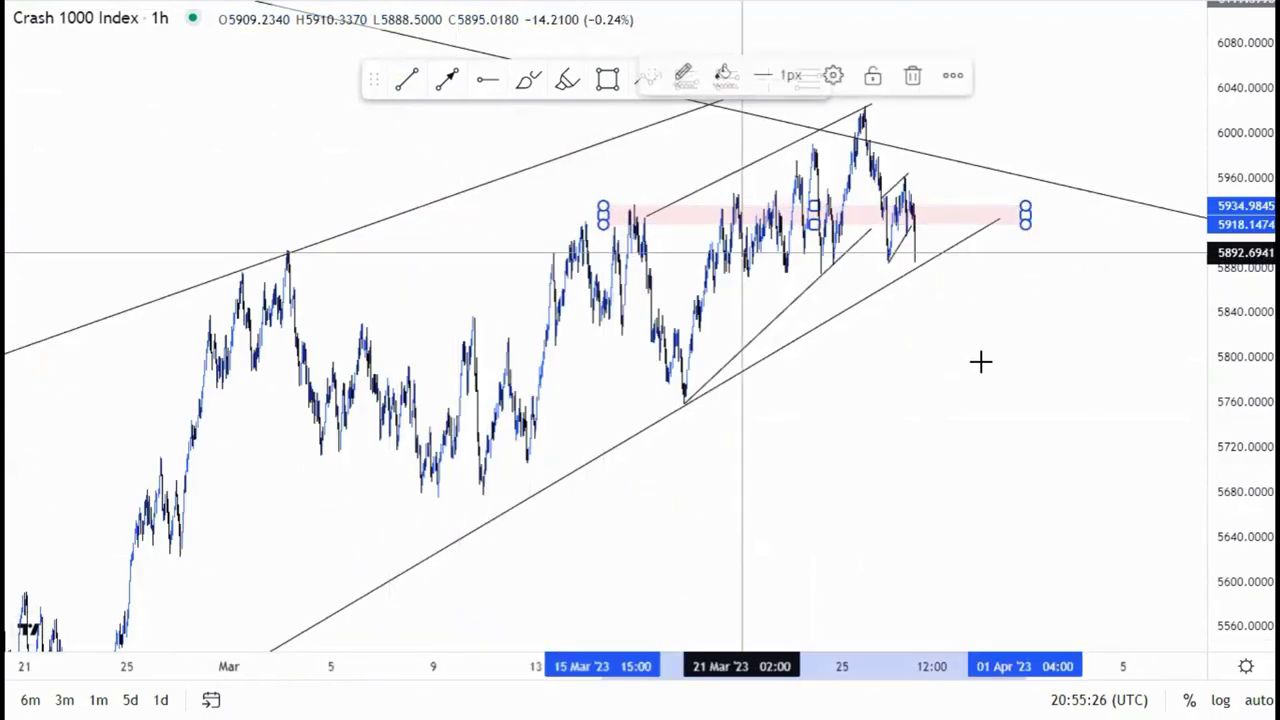
Step: Draw a short arrow from the latest low at about 5,884 up to the zone at about 5,920
click(912, 260)
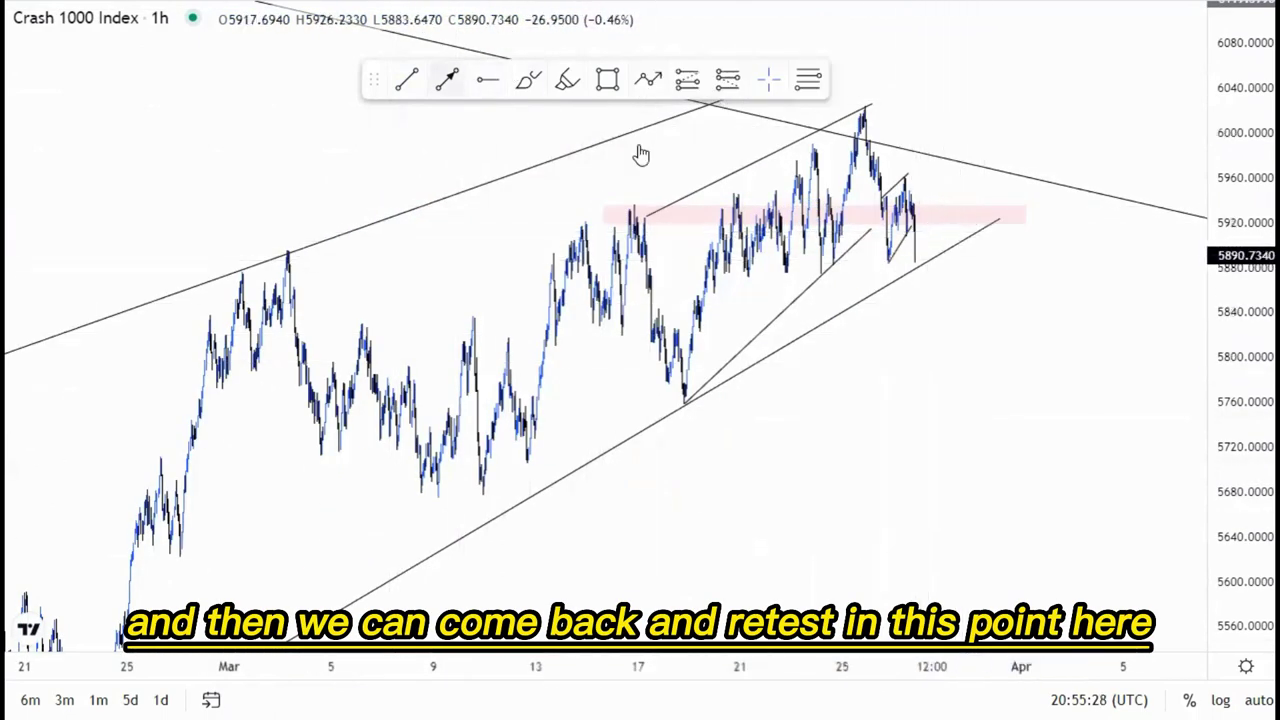
drag(913, 260, 931, 223)
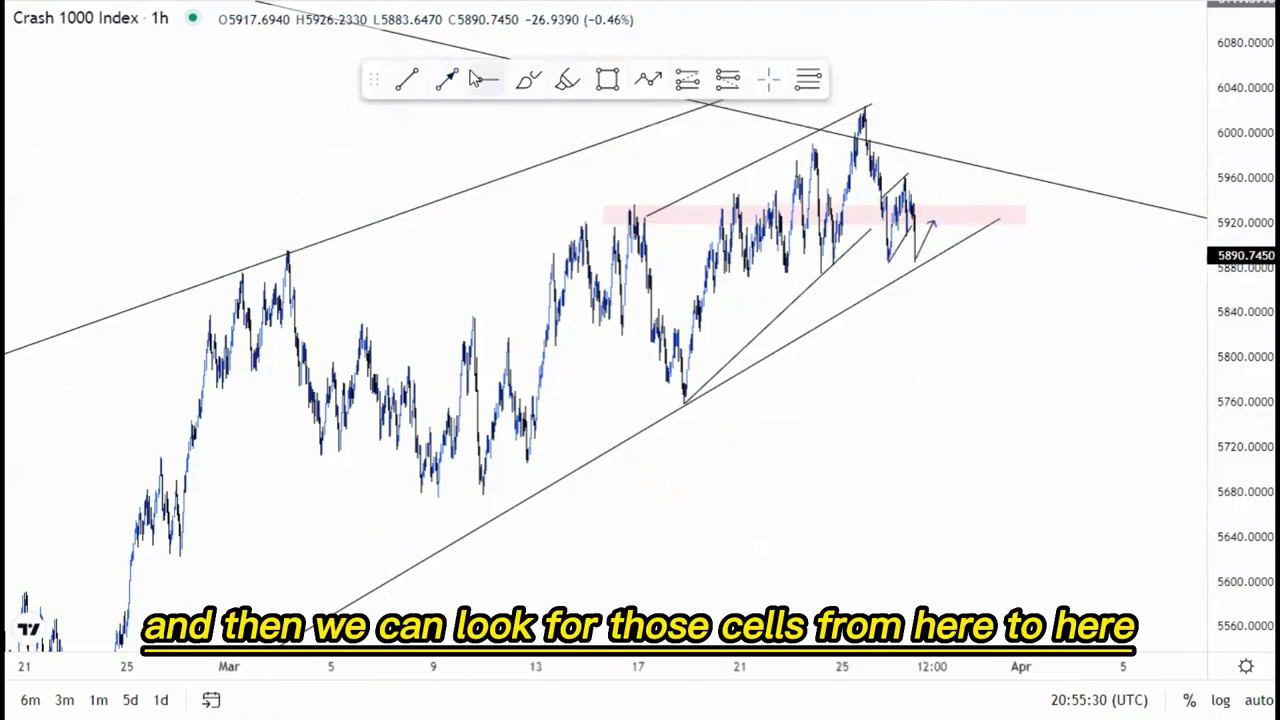
Step: Draw a sell arrow from the zone at about 5,920 and extend its tip down to the 5418.4096 level
click(986, 448)
drag(870, 459, 688, 321)
click(935, 388)
scroll(935, 388, down, 3)
drag(1237, 210, 1237, 400)
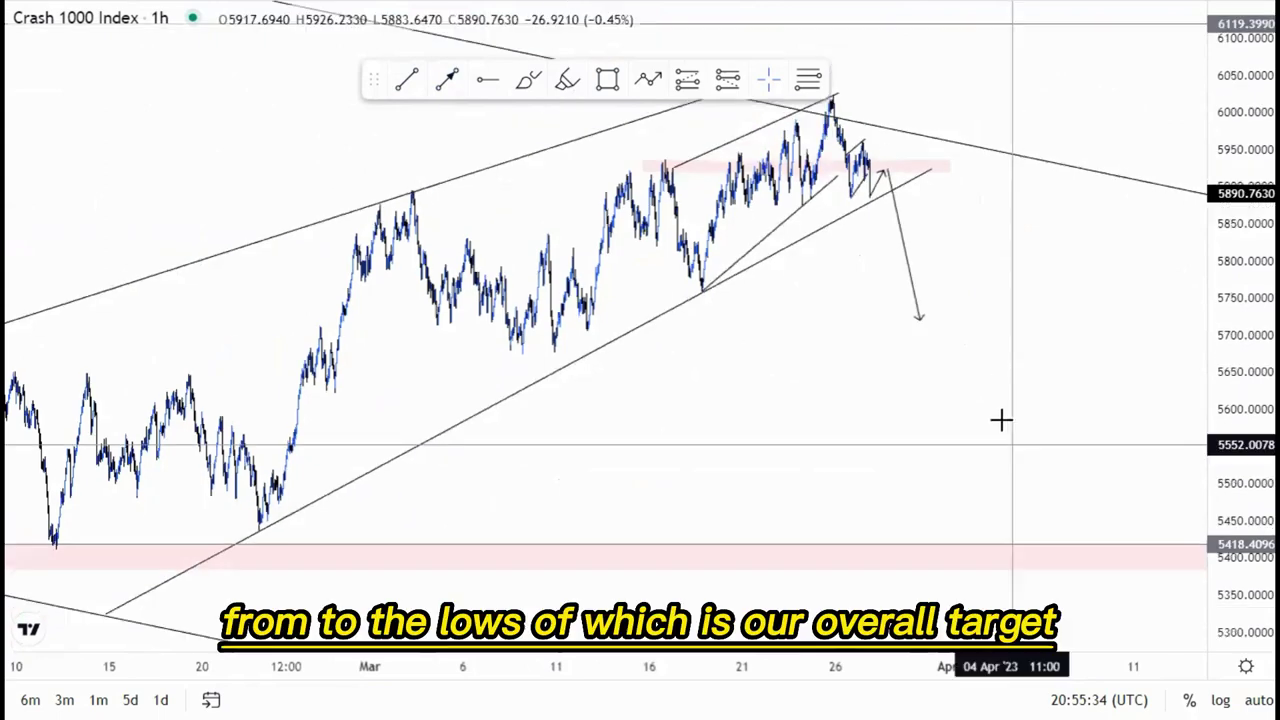
drag(1001, 420, 997, 365)
drag(916, 263, 942, 483)
drag(831, 363, 844, 468)
Step: Draw a thin rectangle zone from the 3 March high at 5897.9122 down to about 5,880, ending on 1 April 2023
scroll(827, 437, up, 2)
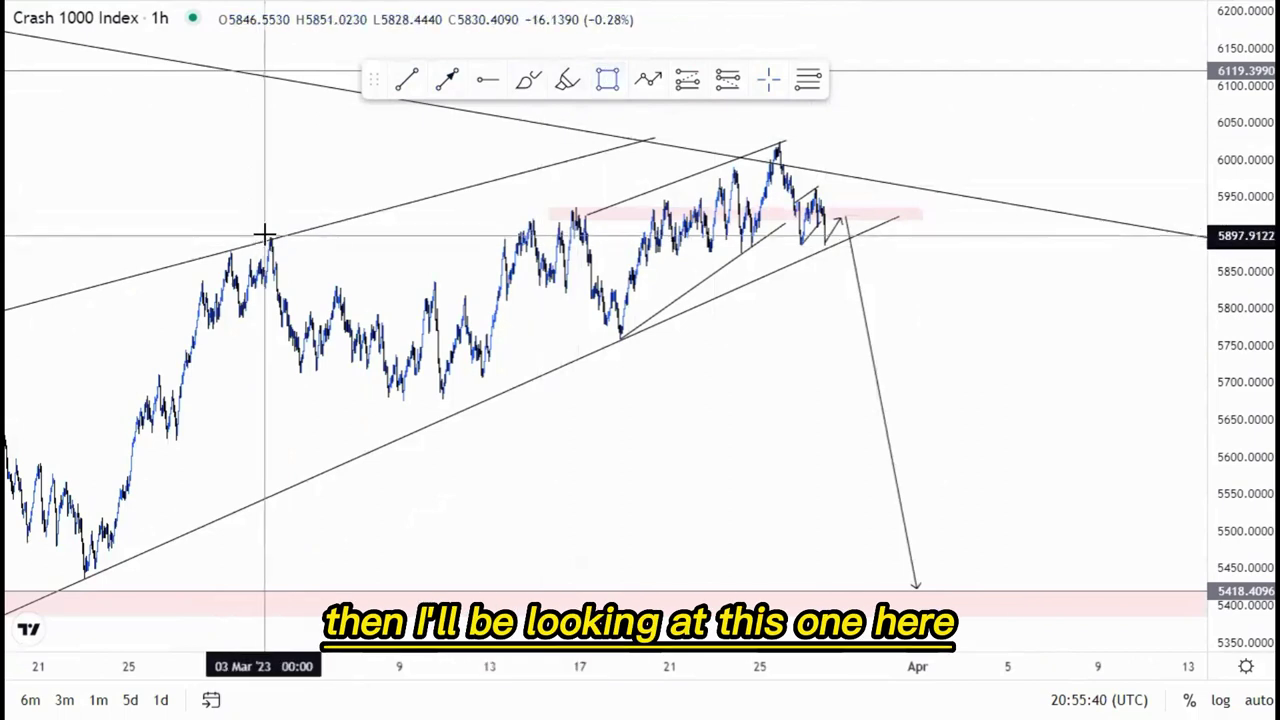
drag(264, 235, 813, 277)
drag(922, 248, 924, 247)
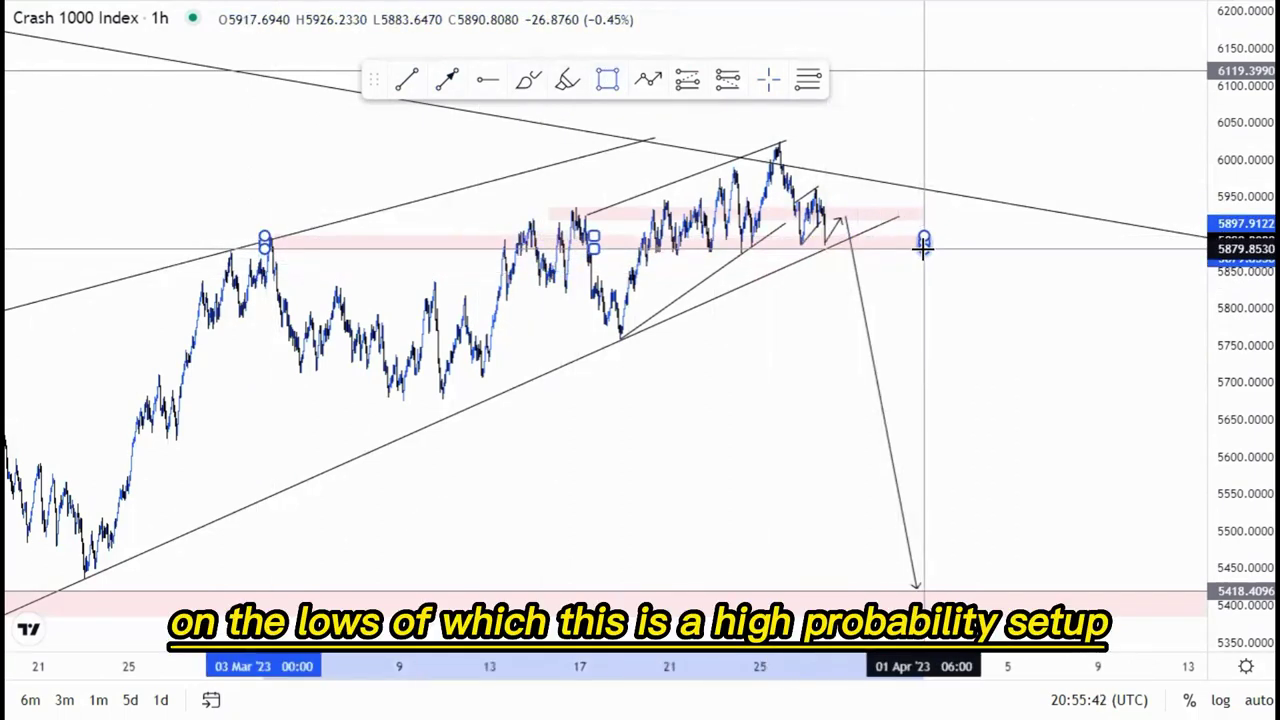
Step: Circle the price reactions at the new zone around 3, 14 and 21 March with the brush
click(763, 348)
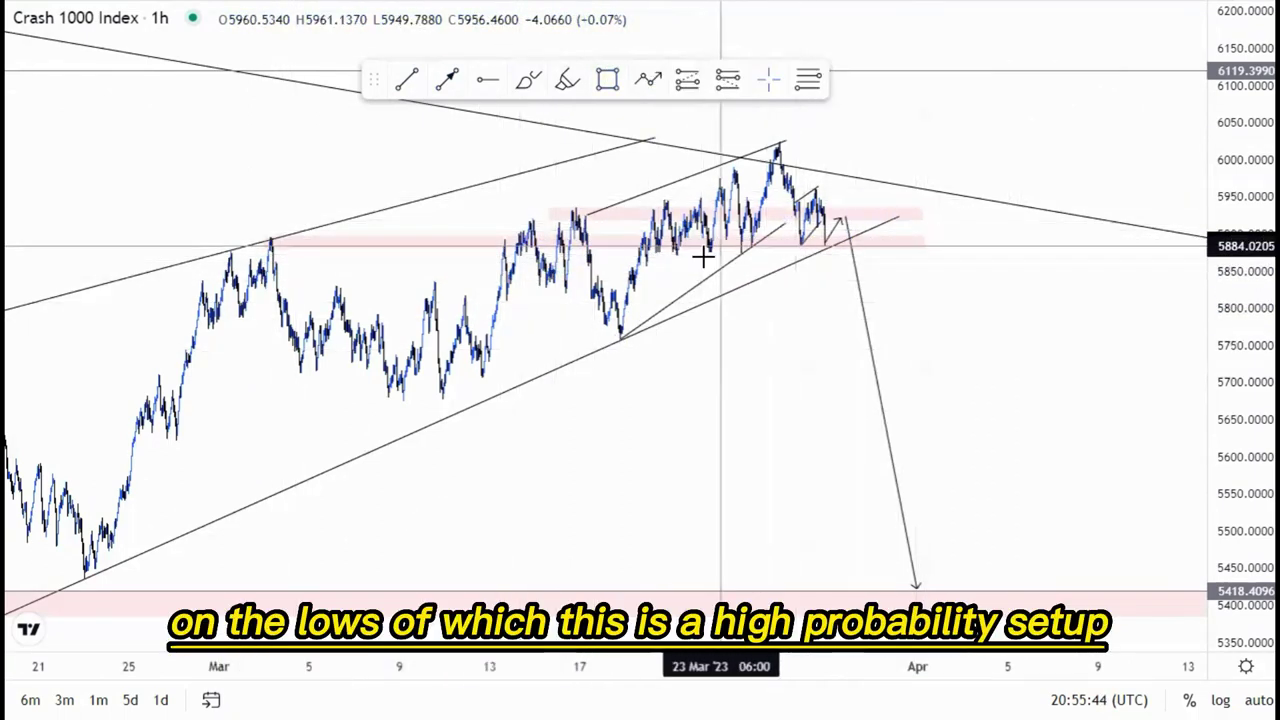
click(528, 80)
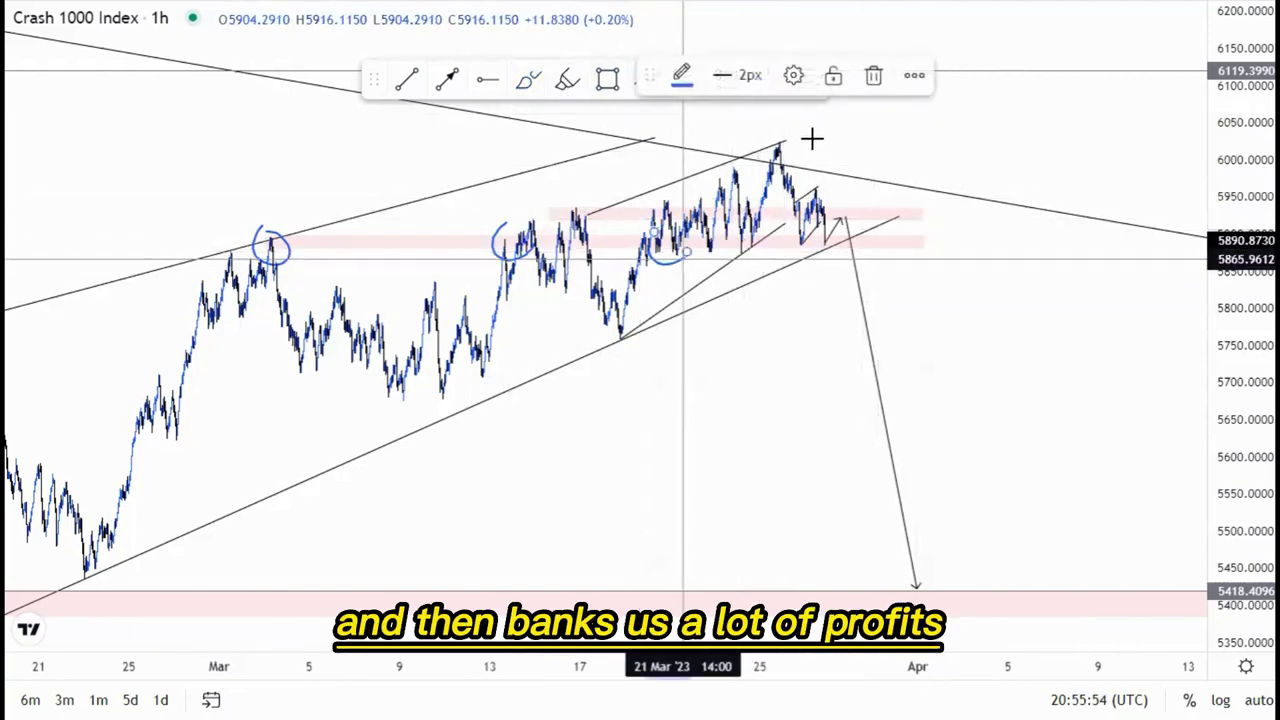
Step: Delete the brush circles around 14 and 21 March and the long sell arrow
key(Delete)
click(527, 255)
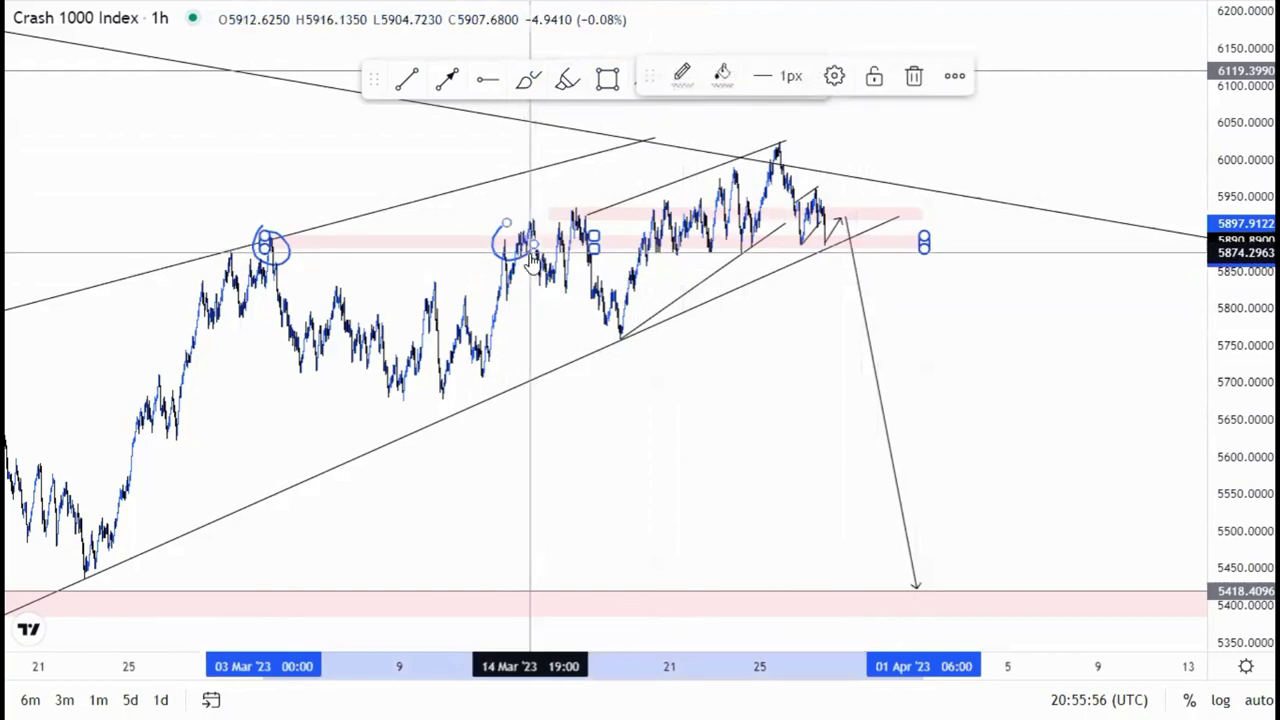
click(856, 279)
click(914, 80)
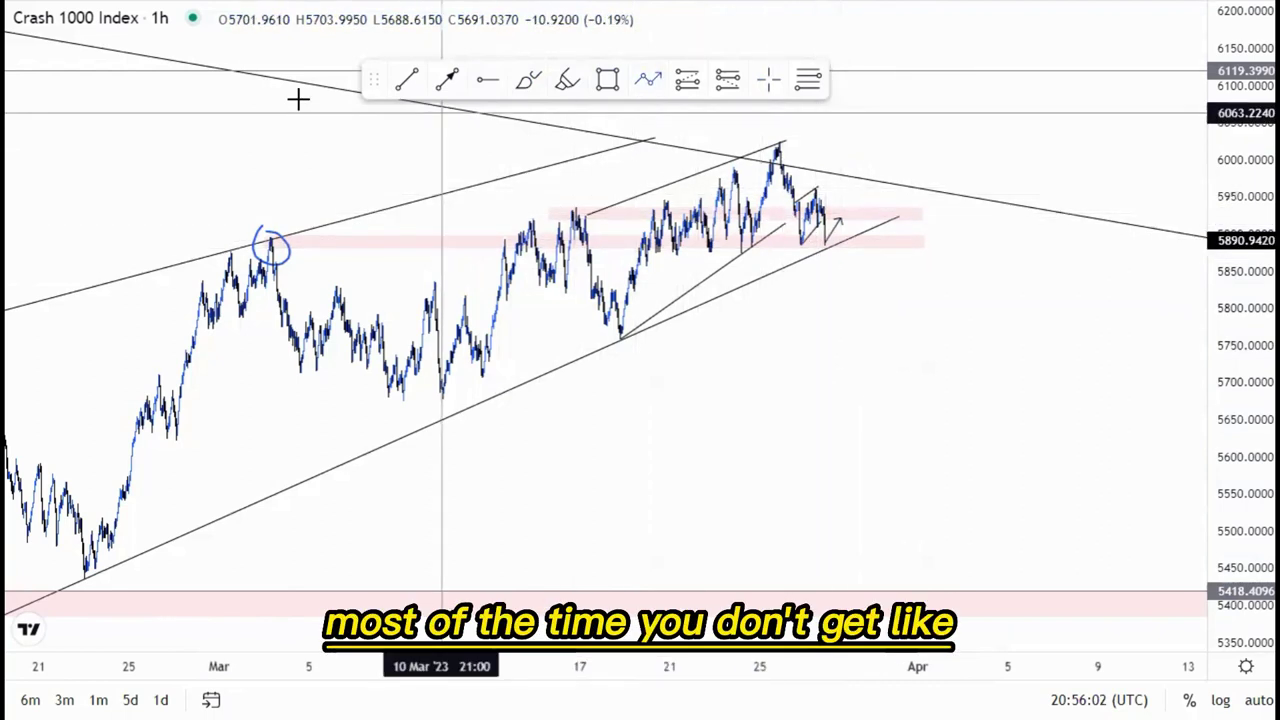
Step: Draw a break-and-retest path from about 5,920 down to 5,823, up to 5,883 and down to about 5,415 on 1 April
click(826, 214)
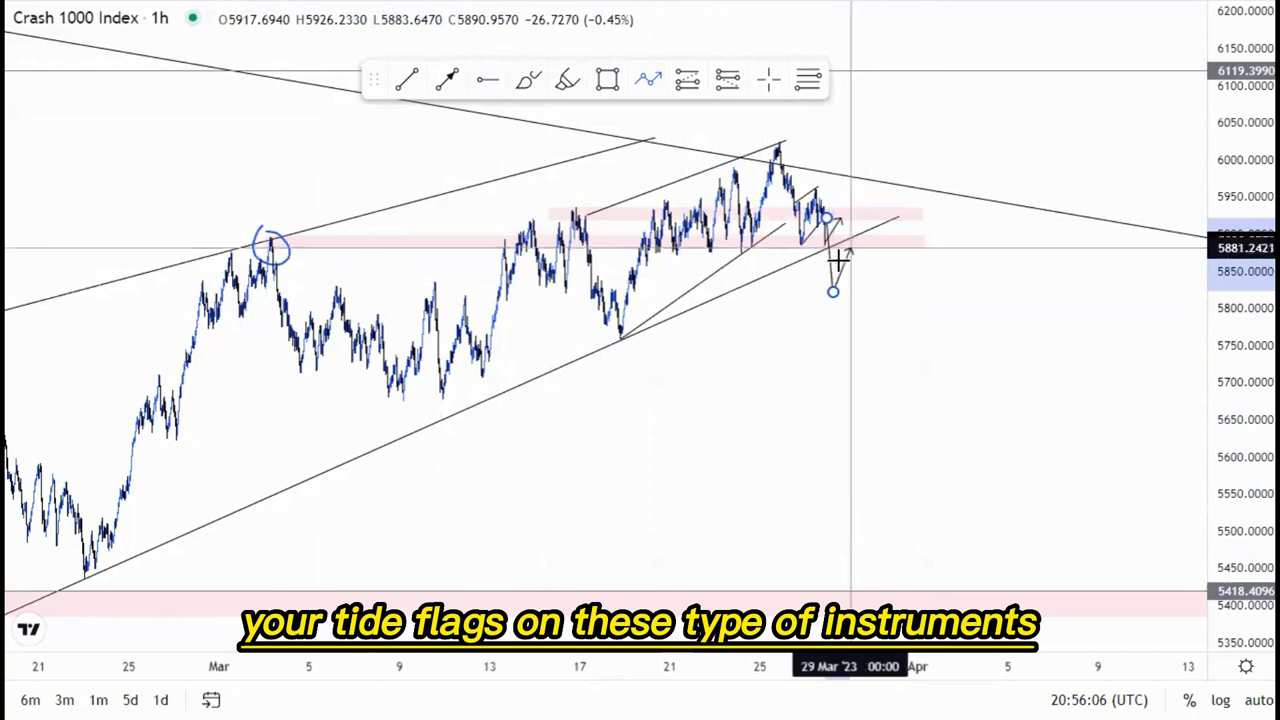
click(848, 245)
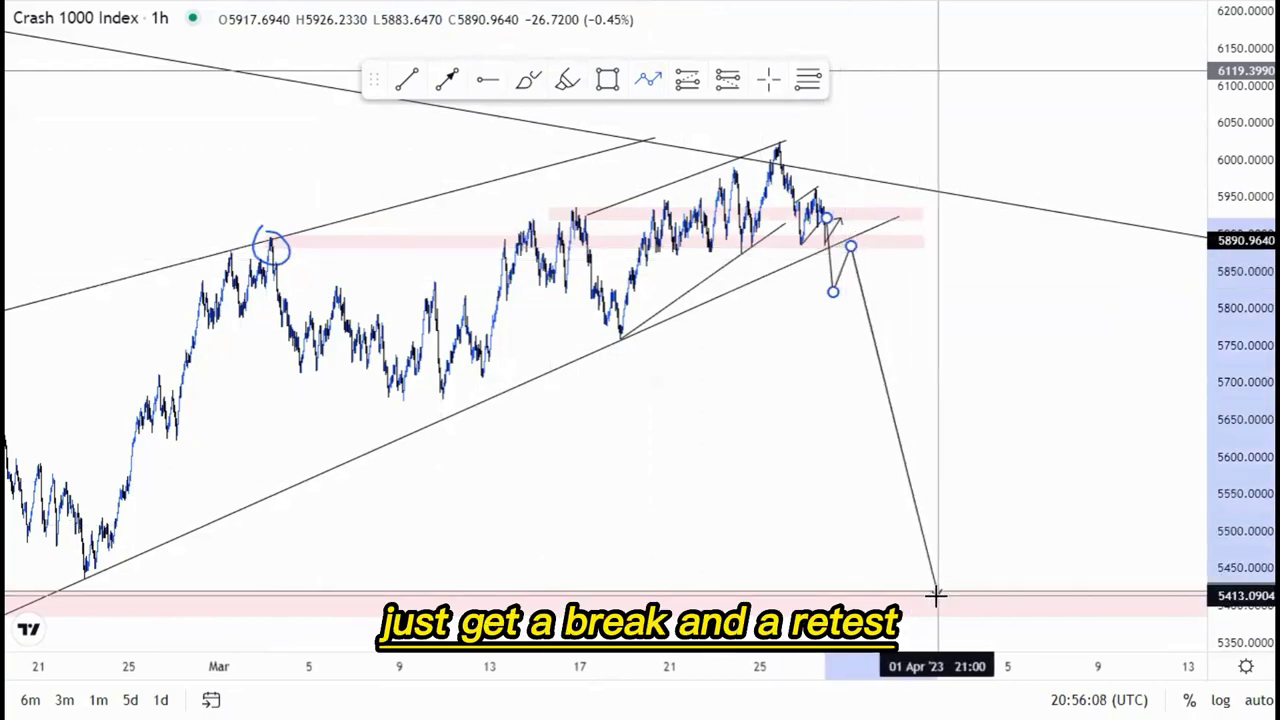
double_click(937, 594)
Step: Delete the remaining brush circle around the 3 March high
drag(641, 416, 609, 410)
scroll(661, 391, down, 6)
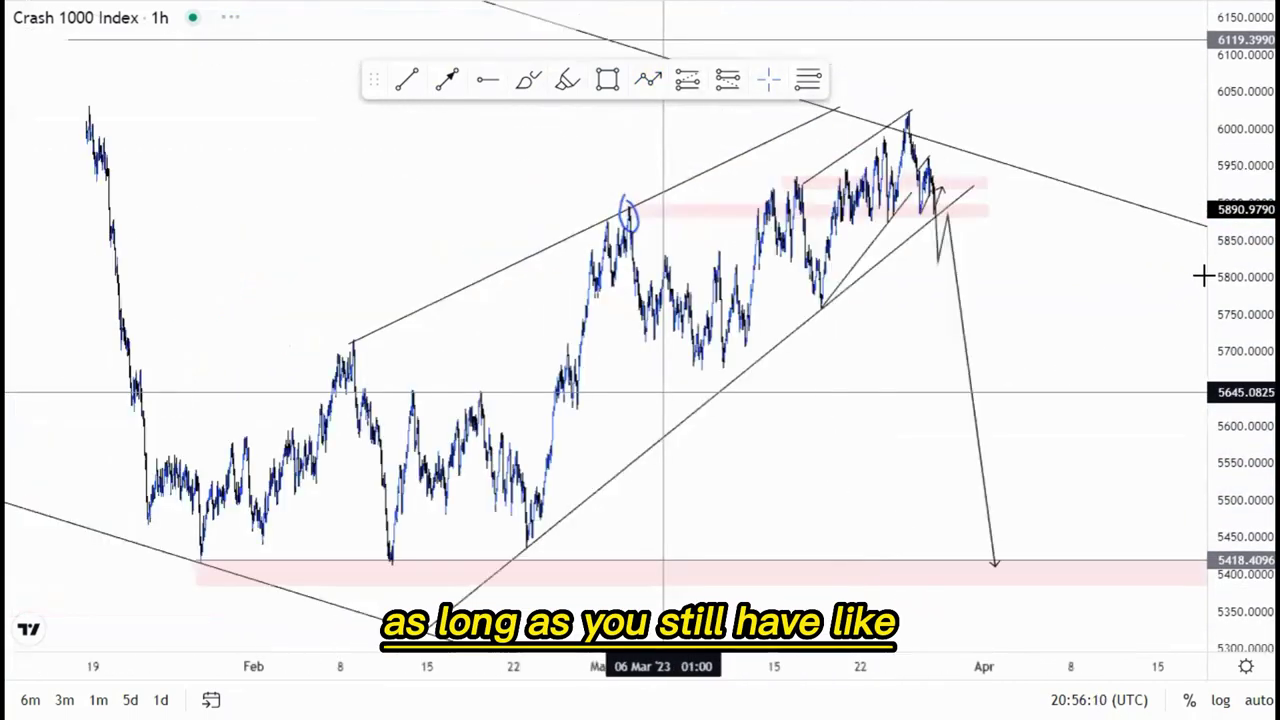
drag(1236, 280, 1236, 400)
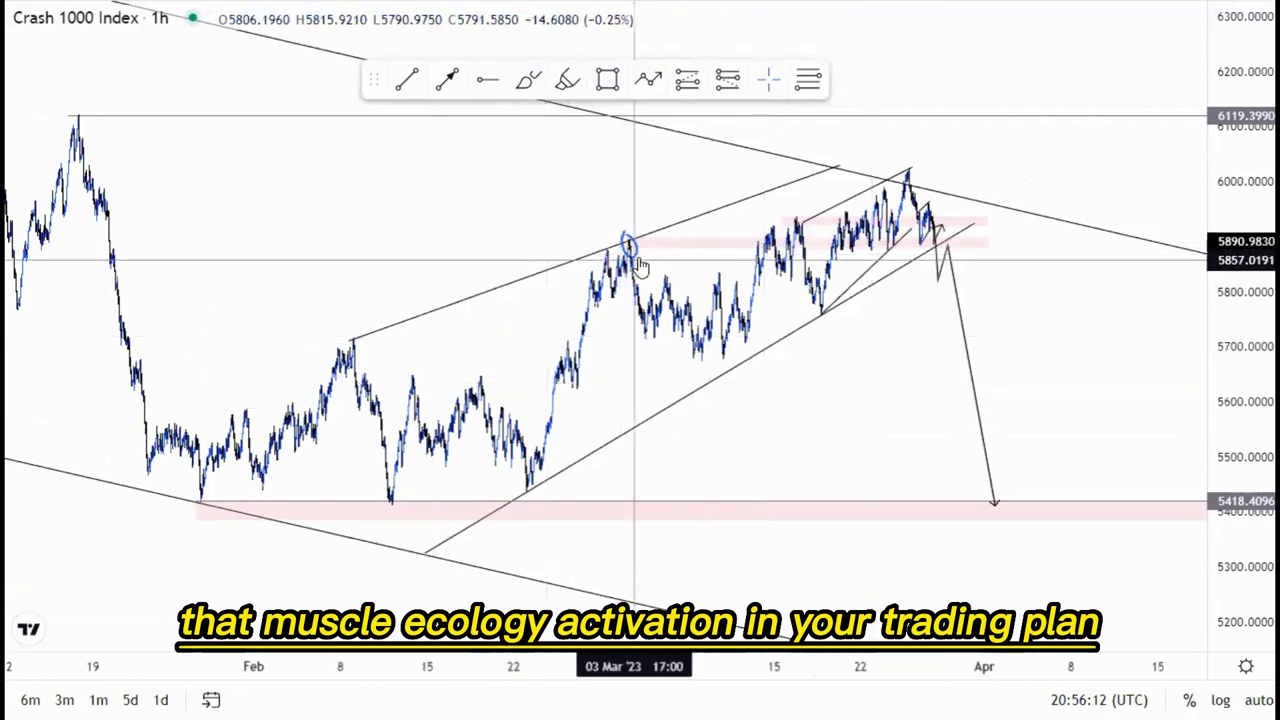
click(876, 78)
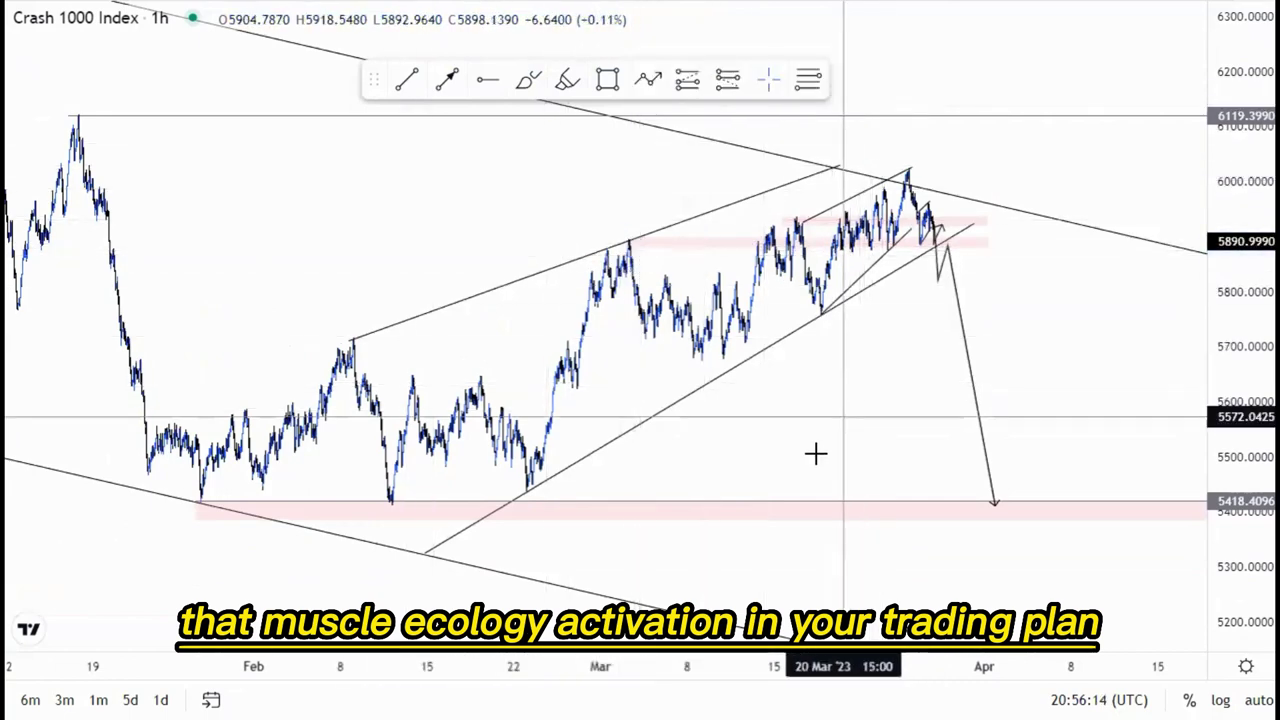
drag(790, 447, 704, 437)
drag(1200, 313, 1195, 342)
drag(818, 409, 775, 336)
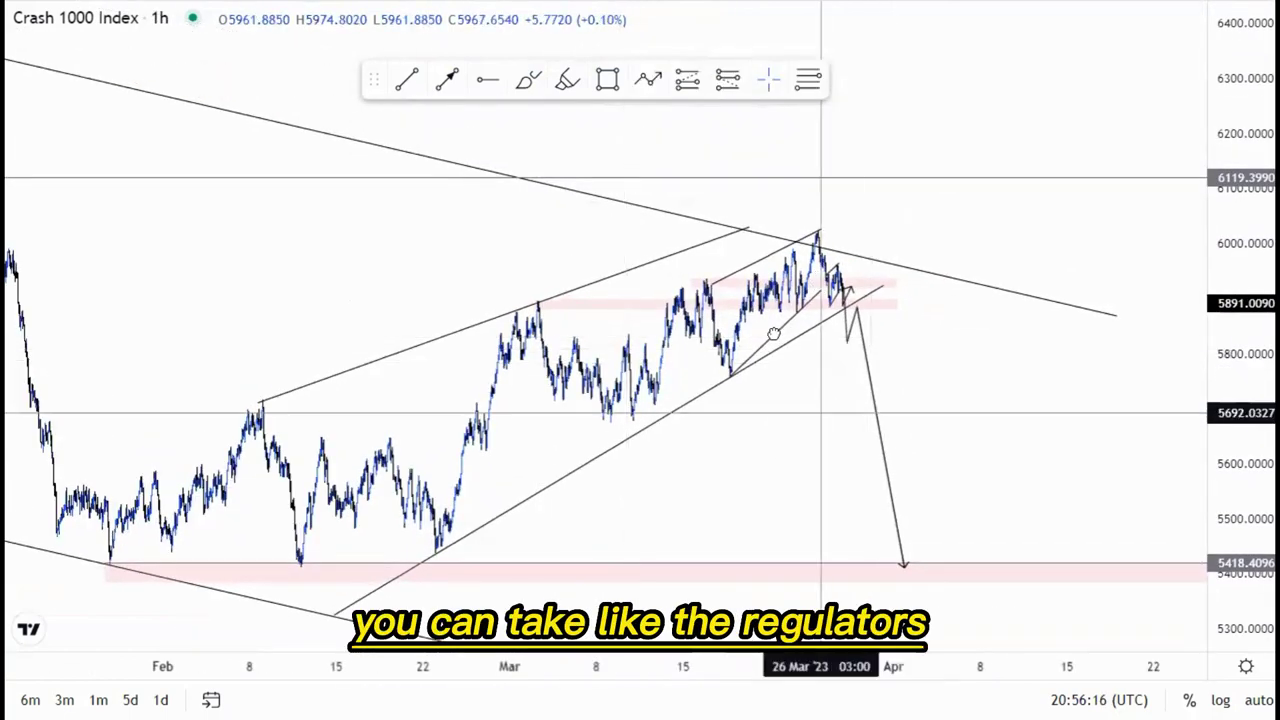
drag(1236, 257, 1236, 314)
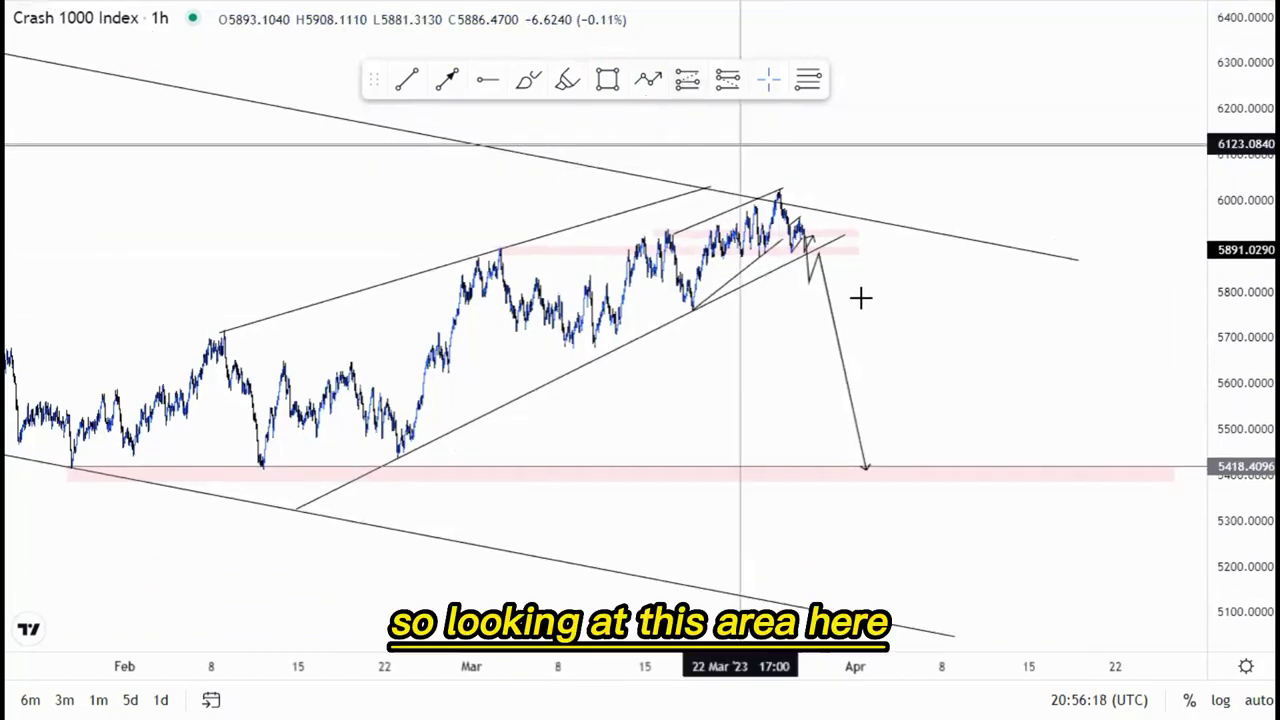
click(694, 88)
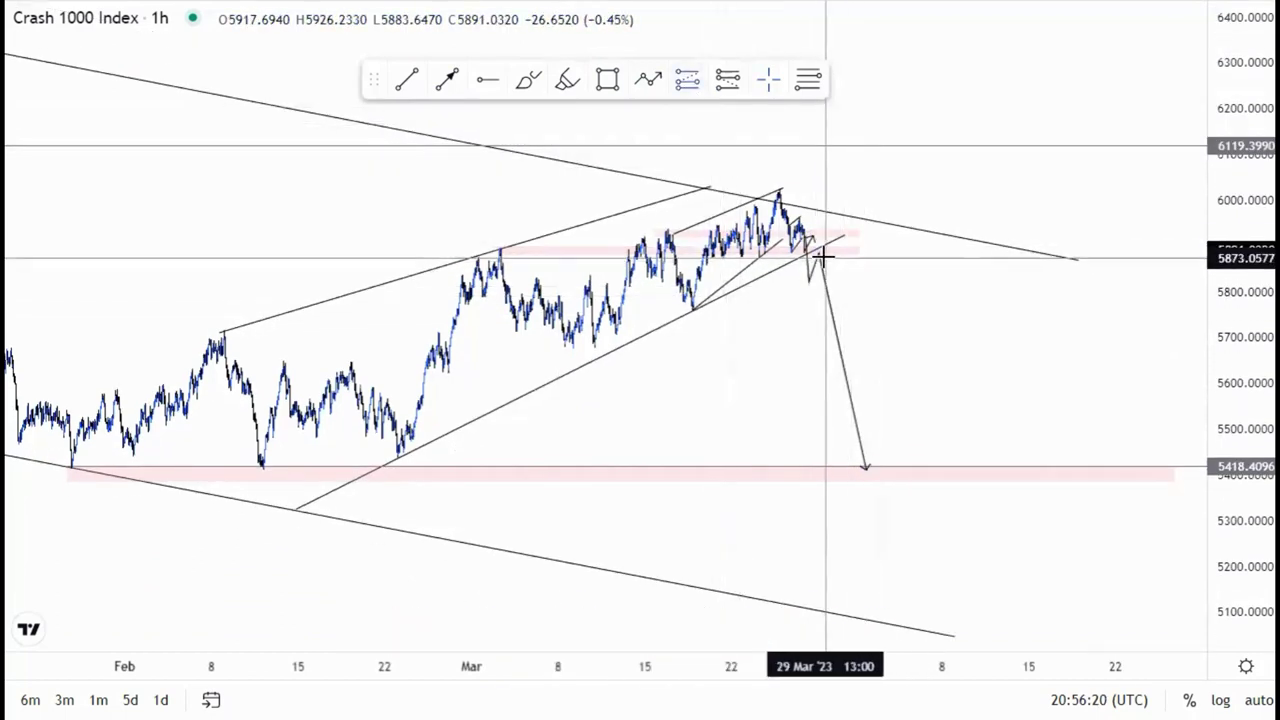
click(824, 258)
click(885, 80)
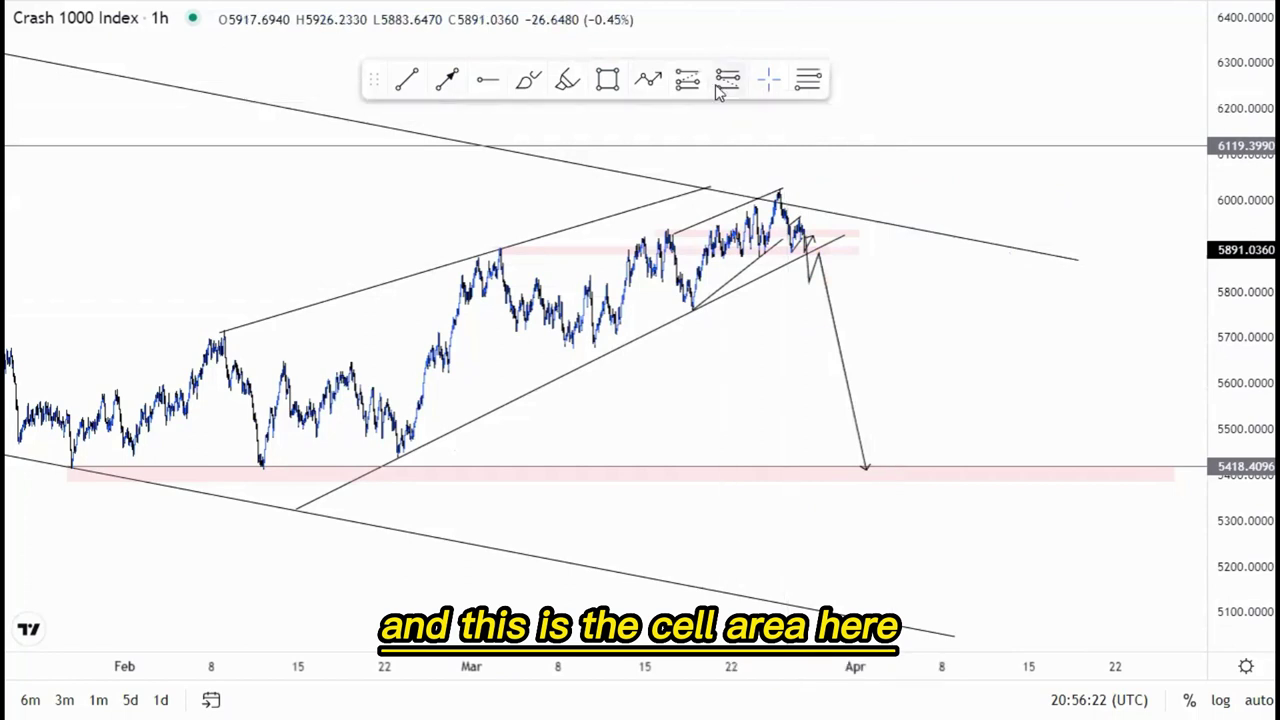
Step: Place a short position at the retest point with entry at 5884.3202 on 29 March and its stop at 5940.6324
click(821, 255)
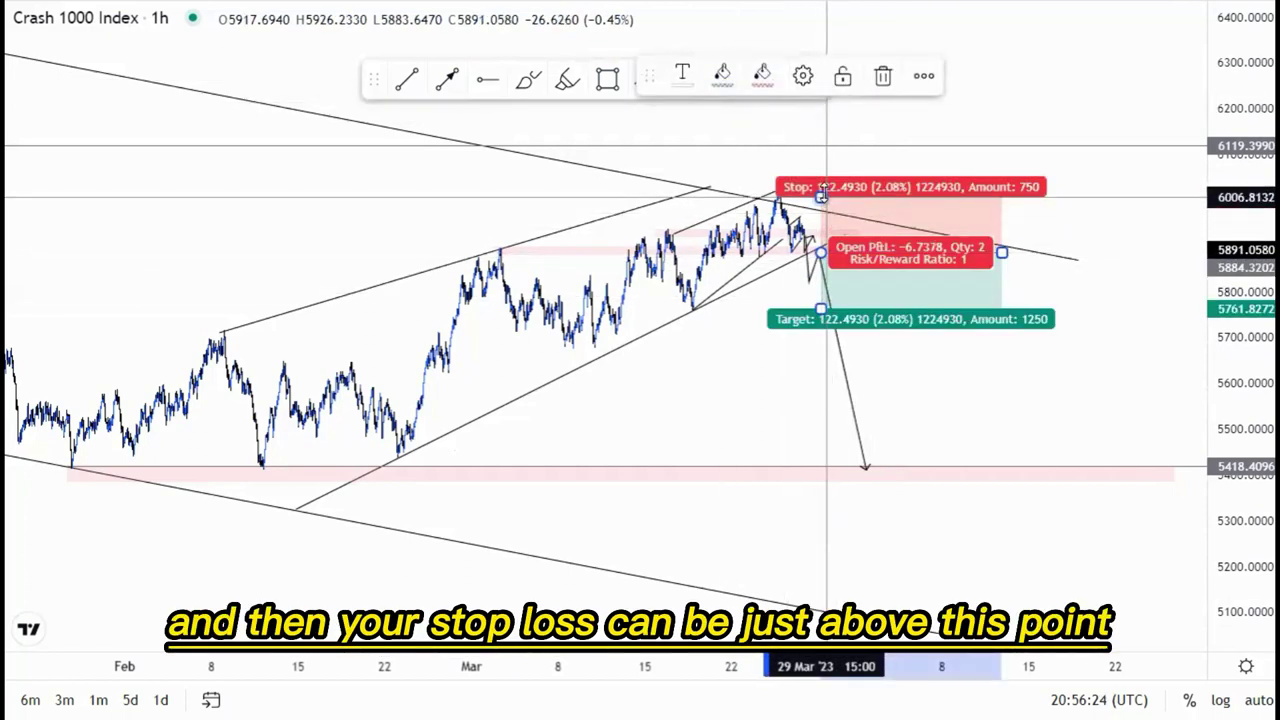
drag(820, 195, 820, 217)
mouse_move(730, 362)
mouse_down()
mouse_move(717, 369)
mouse_move(708, 339)
mouse_up()
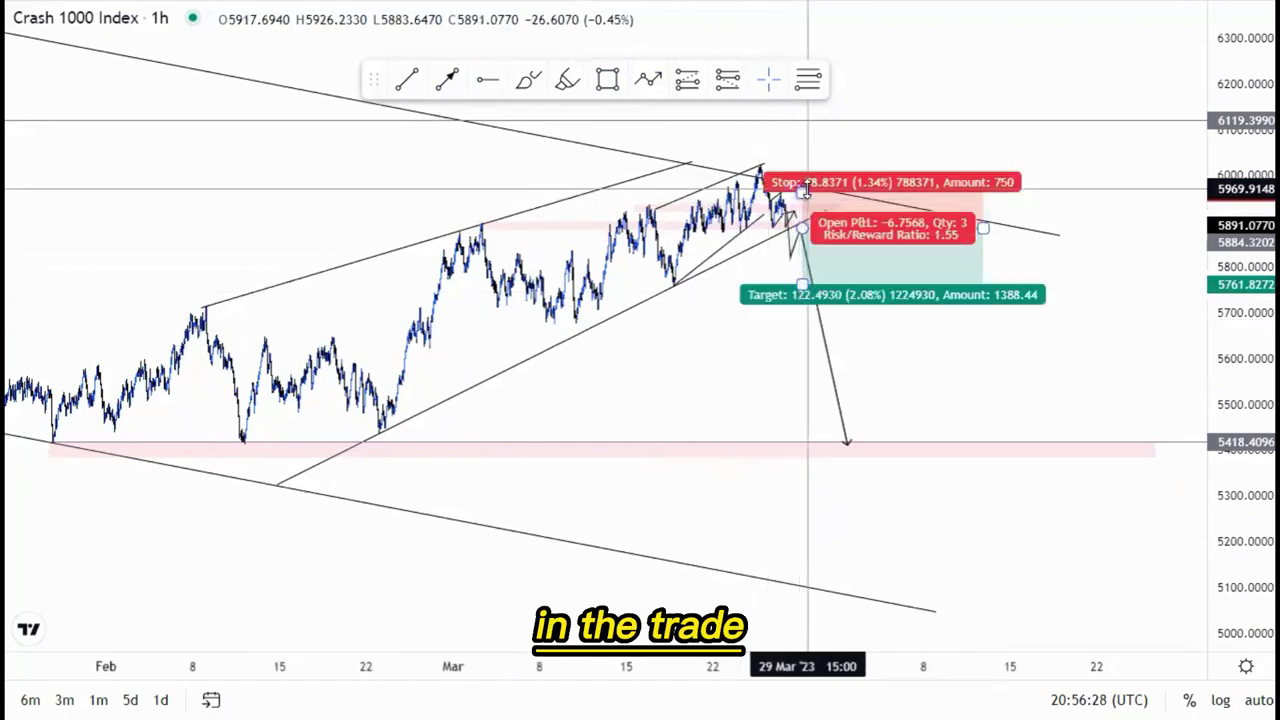
drag(805, 191, 805, 198)
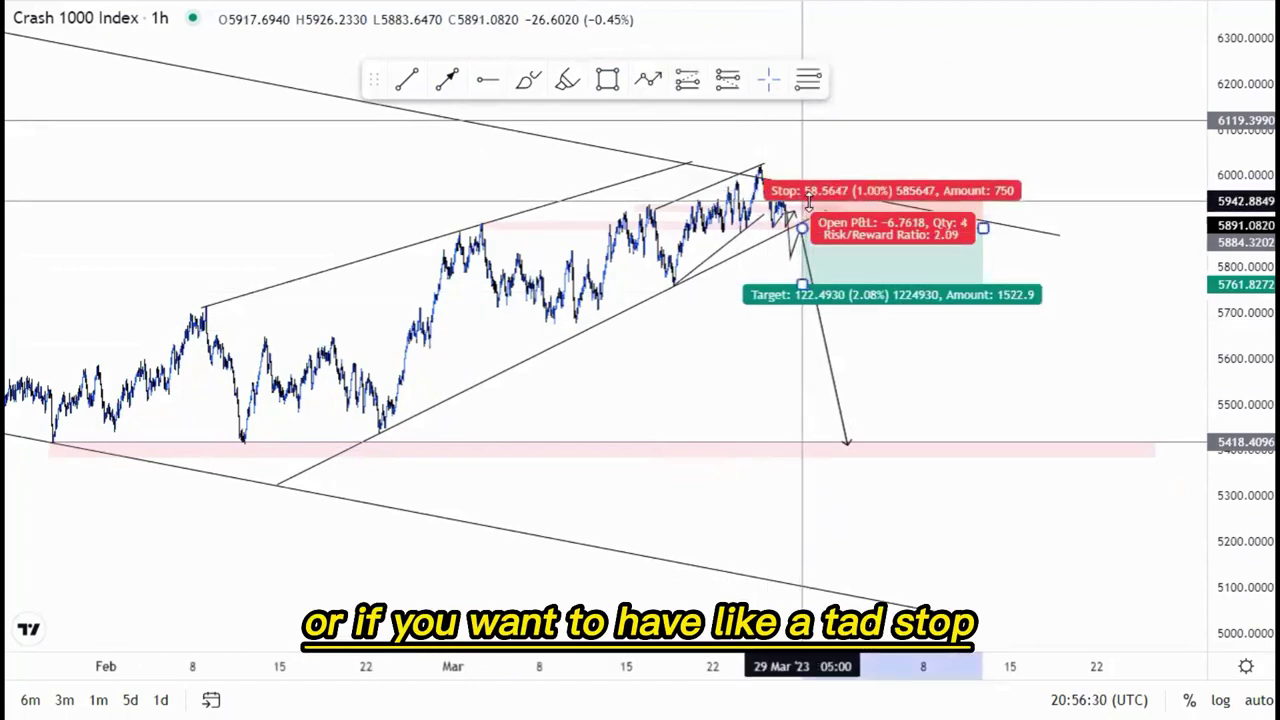
Step: Move the upper zone's starting corner to 5922.6125 on 16 March 03:00
click(632, 209)
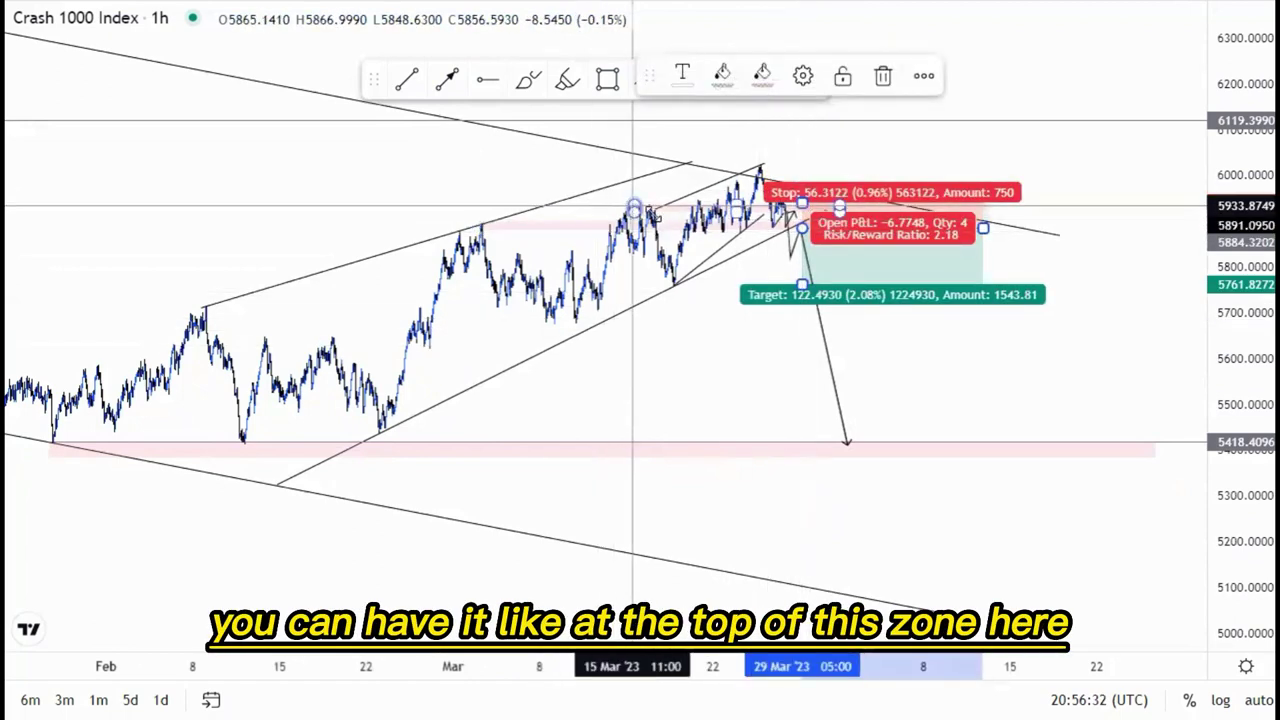
click(641, 210)
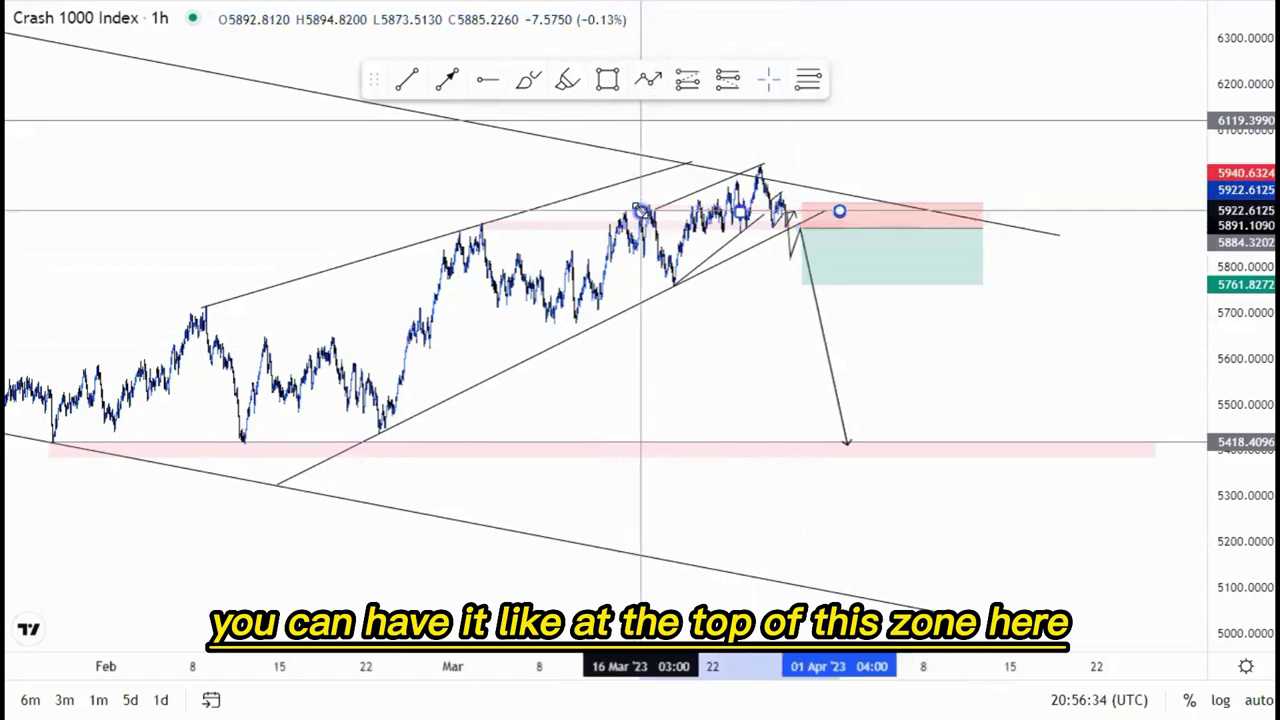
Step: Extend the short position's target down to the support zone below 5418.4096 and narrow the position to end about 4 April
drag(792, 284, 802, 448)
click(686, 366)
drag(983, 228, 879, 230)
click(983, 323)
Step: Examine the Boom 500 Index daily chart's structure from 2021 to the latest candles, focusing on the decline since May 2022
drag(1248, 260, 1246, 390)
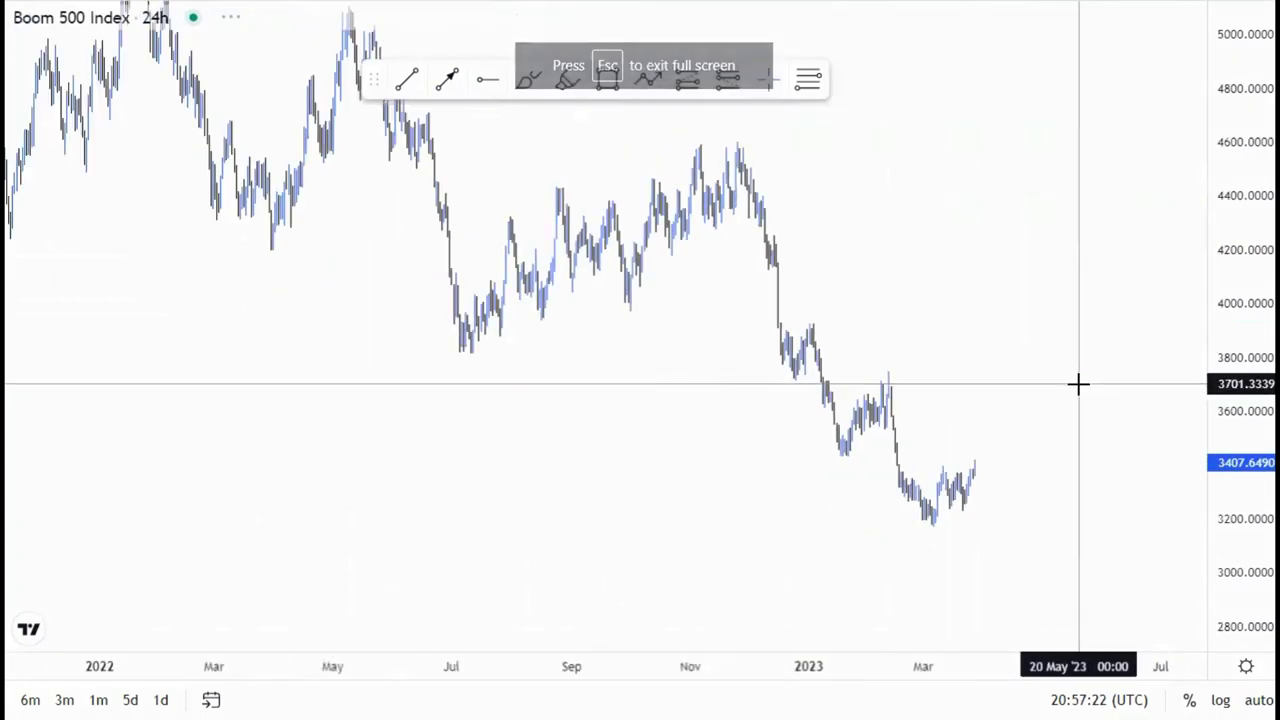
scroll(1077, 383, down, 5)
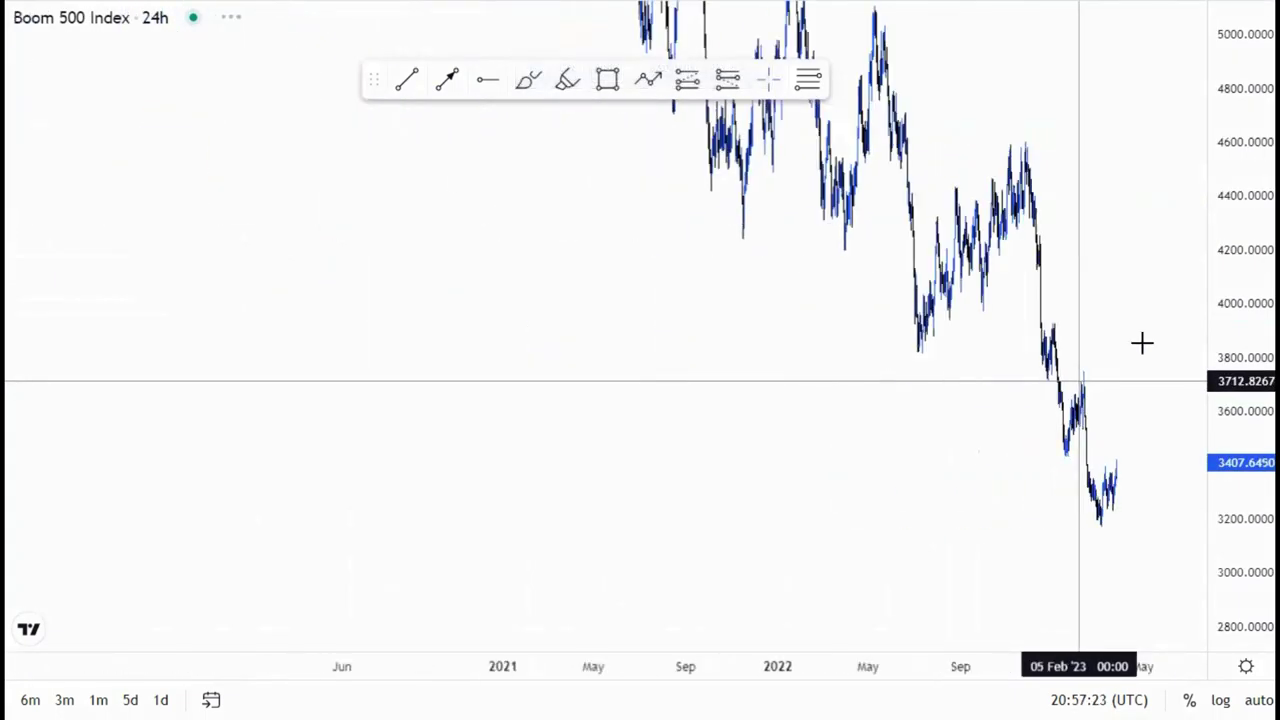
drag(1225, 286, 1225, 540)
drag(922, 466, 777, 446)
scroll(779, 444, up, 6)
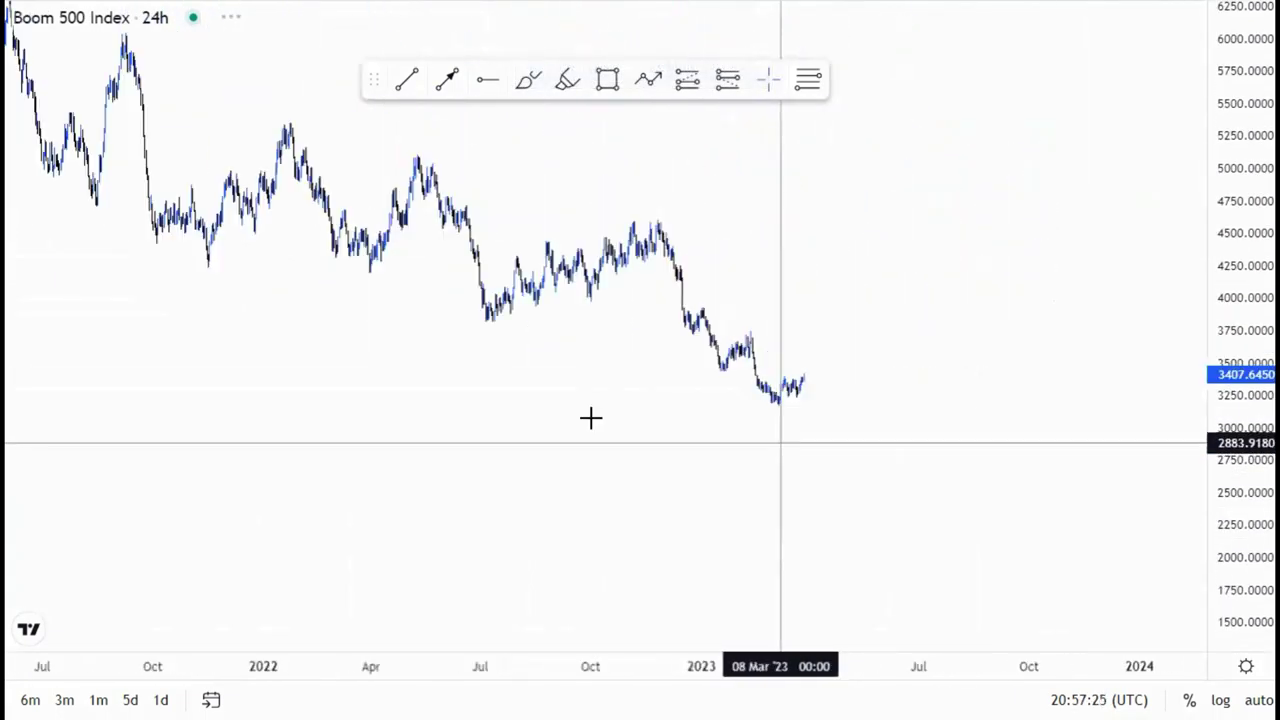
drag(545, 396, 822, 425)
scroll(820, 423, up, 2)
scroll(729, 411, up, 3)
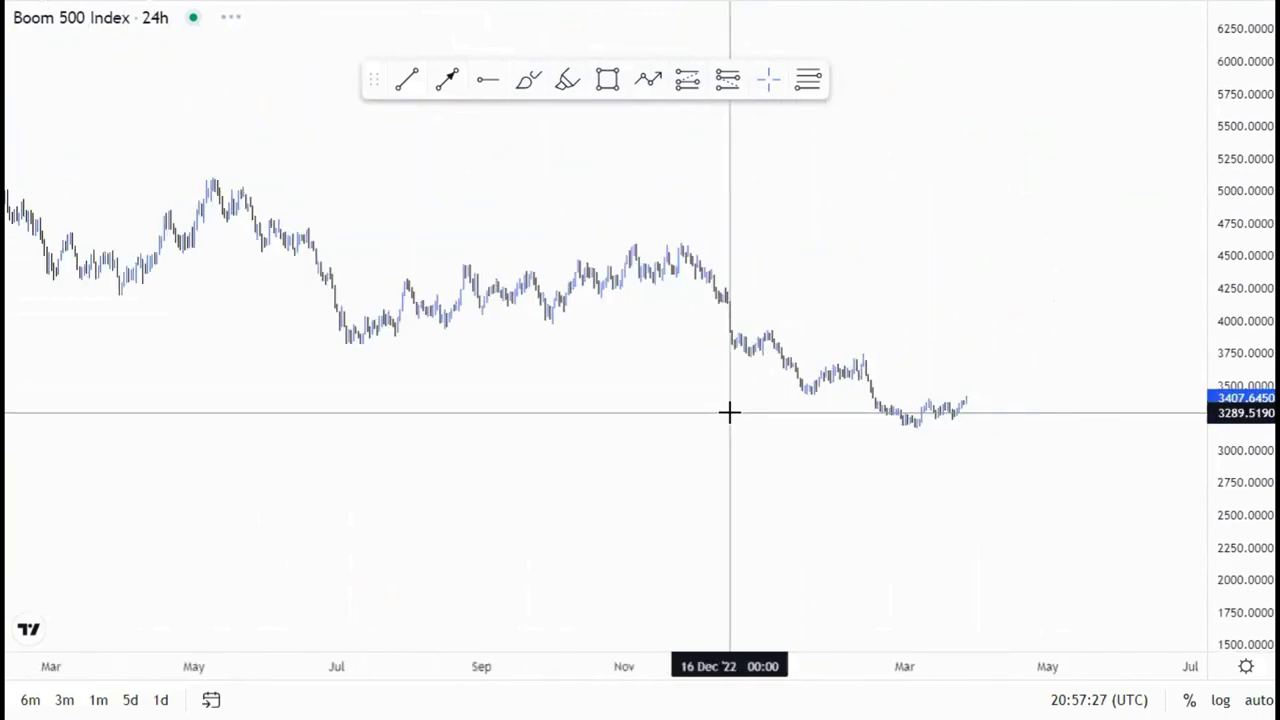
double_click(1231, 229)
drag(959, 381, 955, 247)
drag(615, 388, 629, 474)
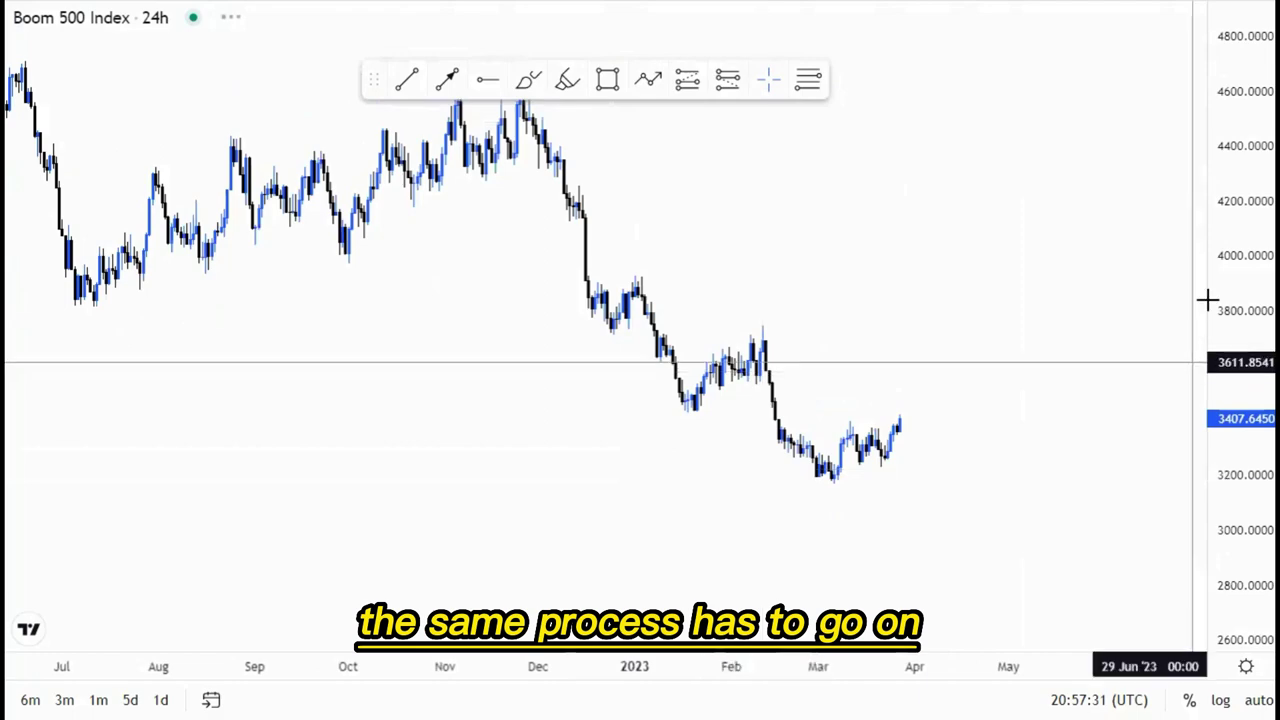
drag(1229, 297, 1229, 370)
drag(402, 431, 508, 431)
drag(378, 287, 583, 354)
drag(488, 396, 434, 383)
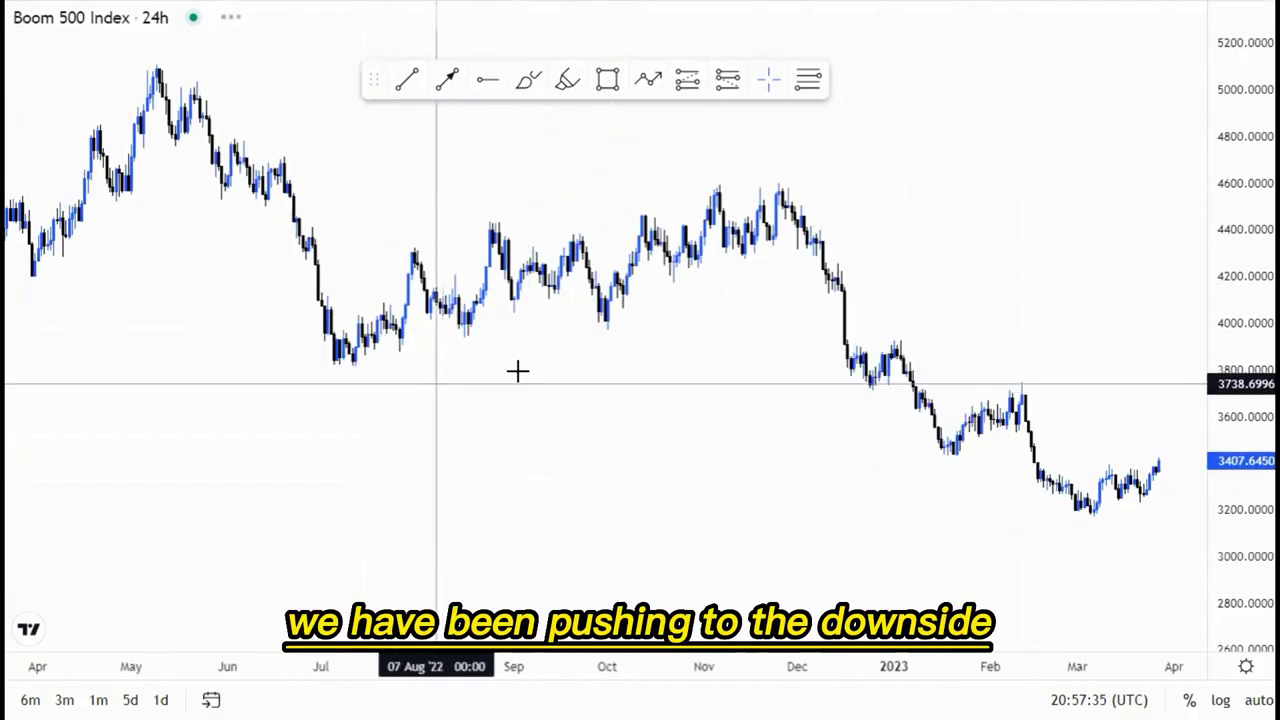
Step: Draw an arrow down the May–June 2022 decline from 5086.8823 to 3924.3510 and another up the following correction to late November
click(447, 84)
click(178, 70)
click(314, 340)
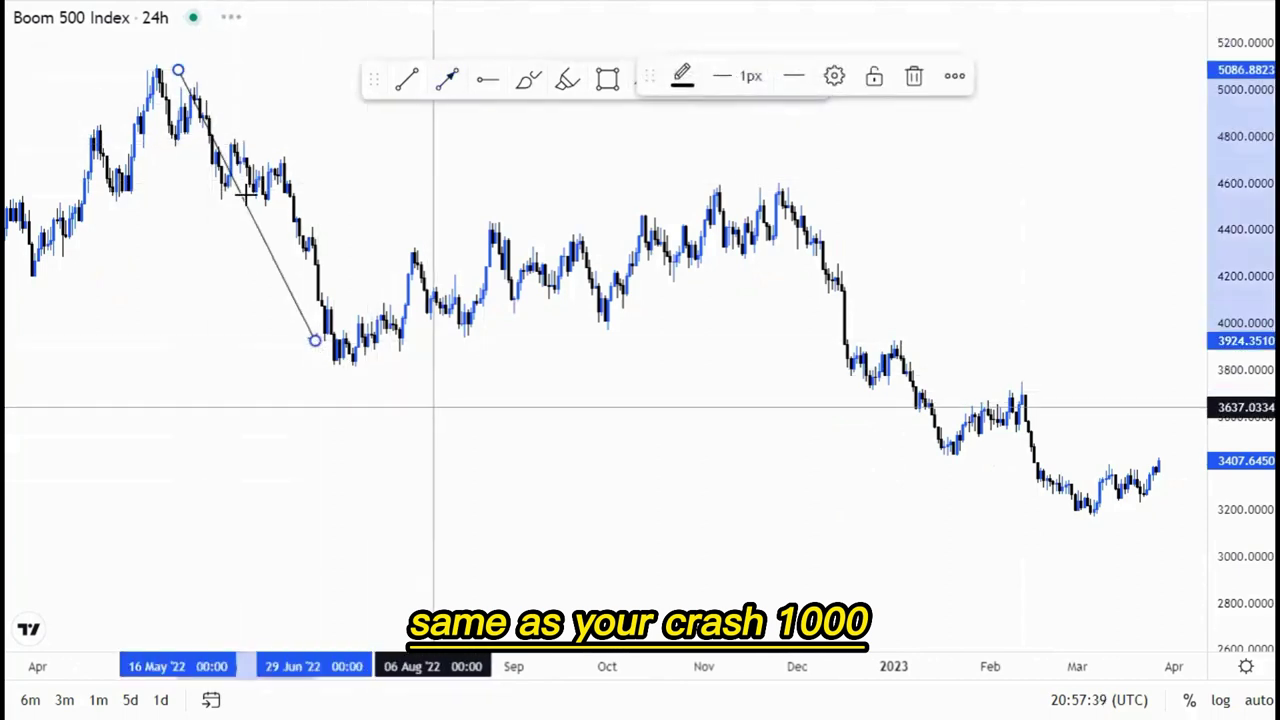
click(447, 82)
click(324, 328)
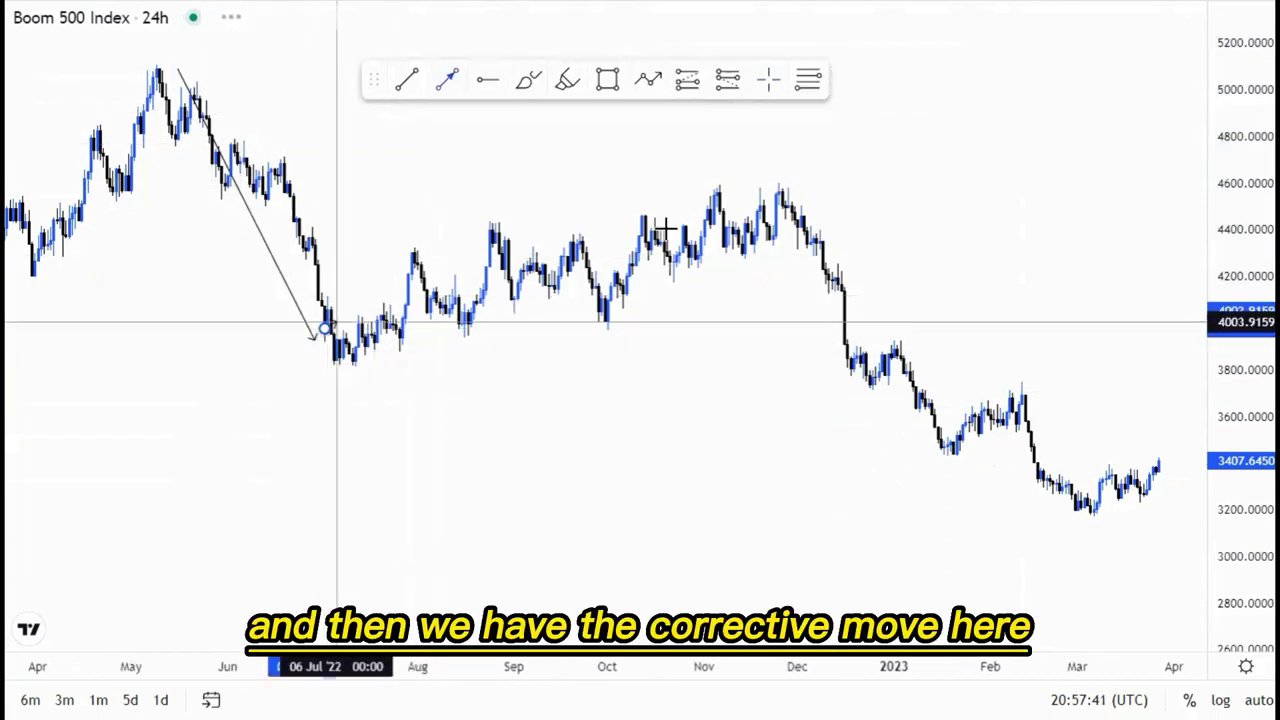
click(760, 208)
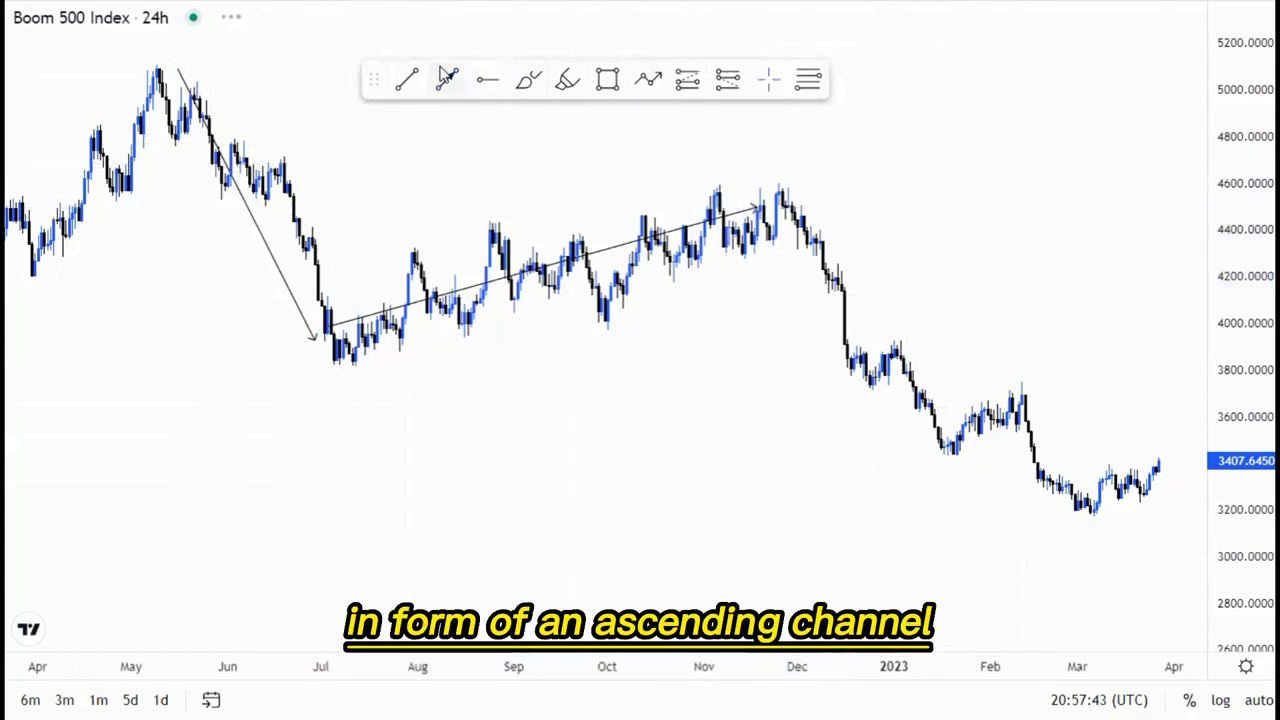
Step: Add an arrow down the December drop from 4543.1889 to 3791.7429 and a short correction arrow from 3796.1631 to 3893.4091 on 3 January
click(786, 196)
click(878, 370)
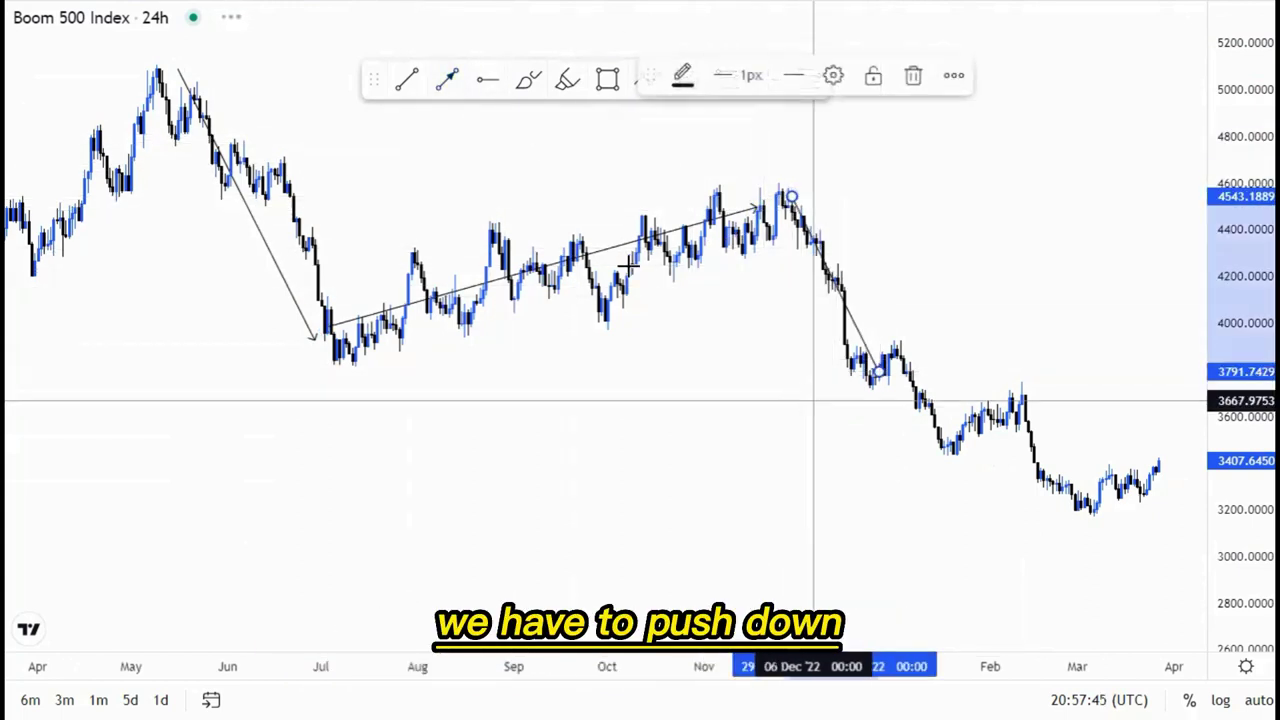
click(447, 84)
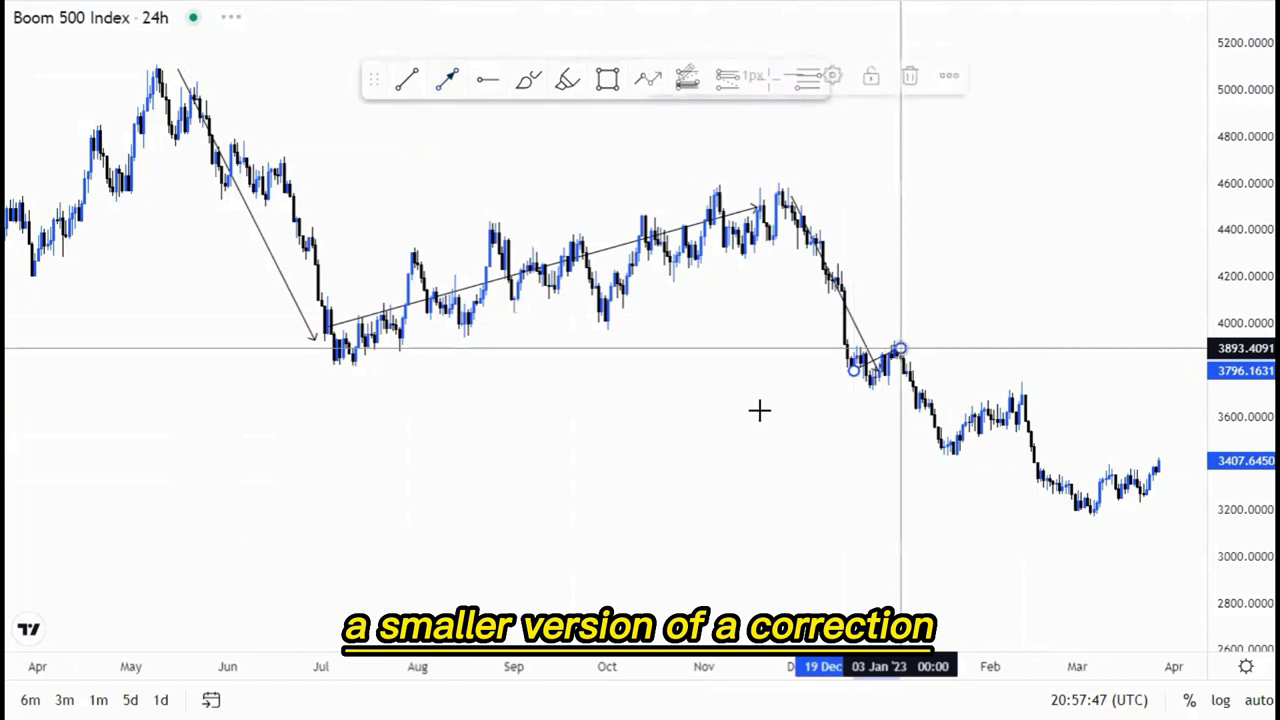
Step: Draw an arrow down the January 2023 push from 3924.3510 on 2 January to the late-January low
click(447, 82)
click(897, 341)
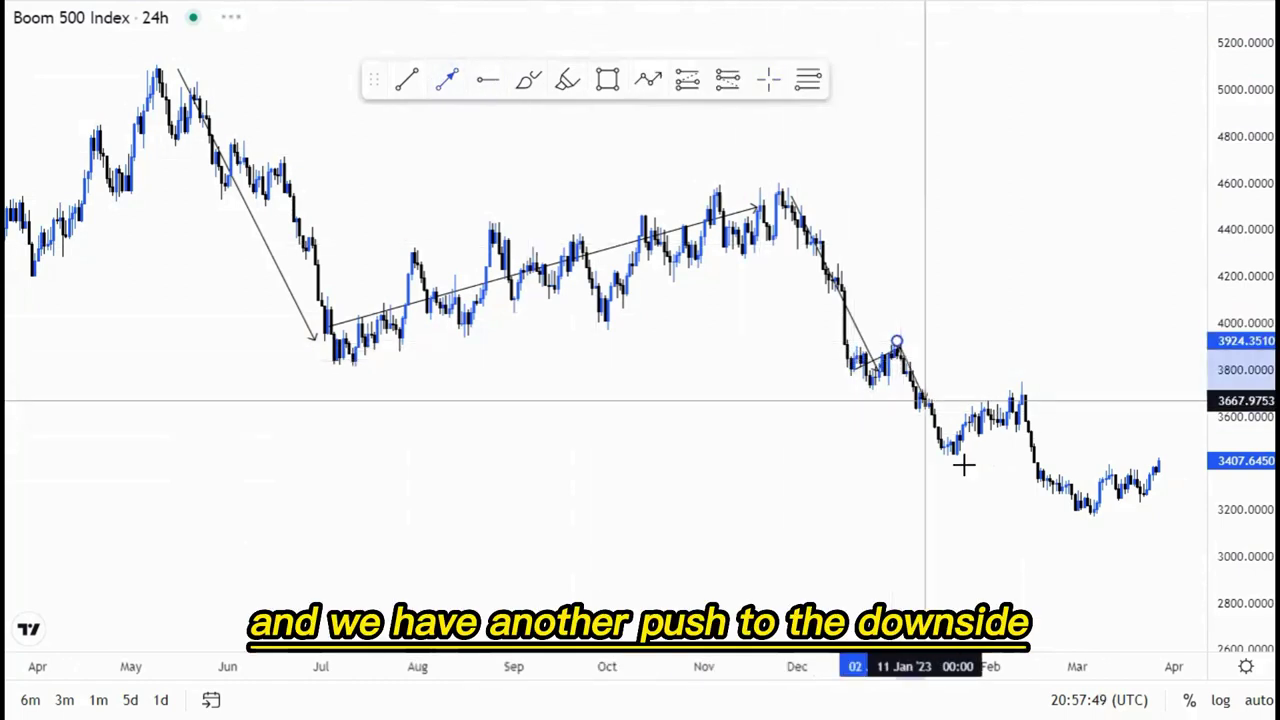
click(957, 454)
click(843, 508)
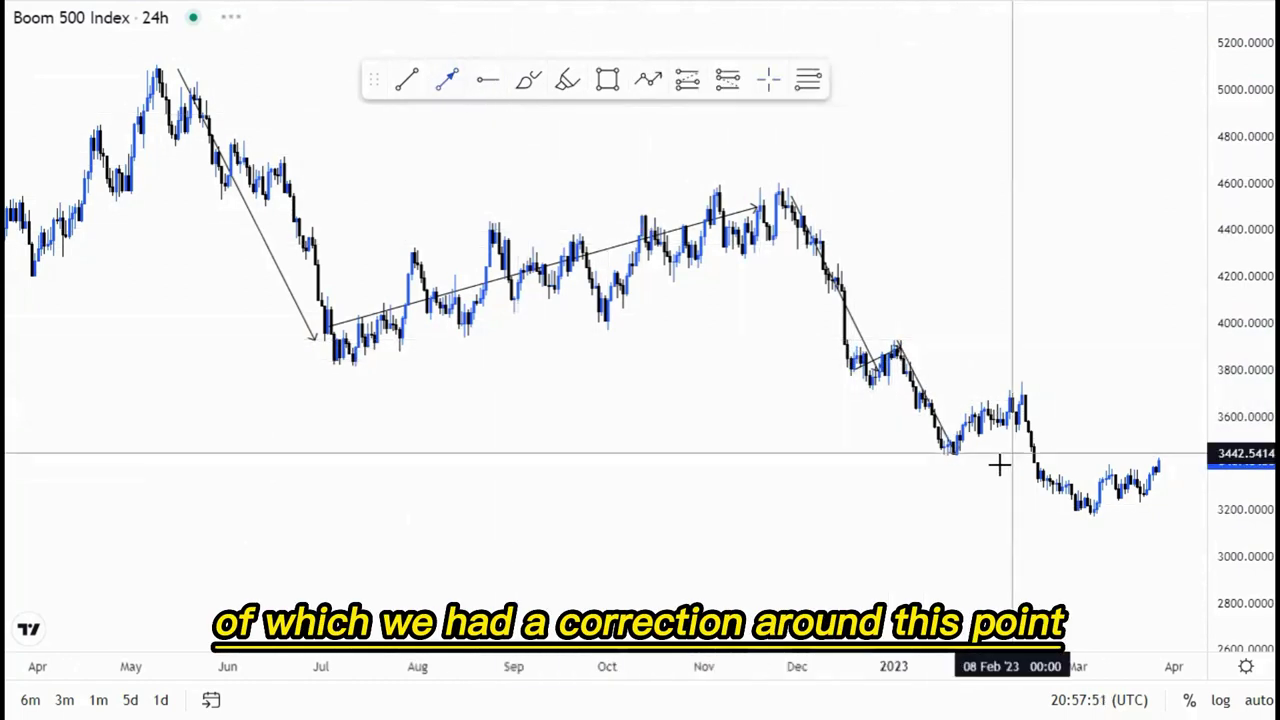
Step: Mark the January–February correction with an arrow from 3495.5847 to 3694.4969 and the February drop with one from 3703.3374 to 3243.6293
click(952, 441)
click(1034, 395)
drag(957, 474, 752, 447)
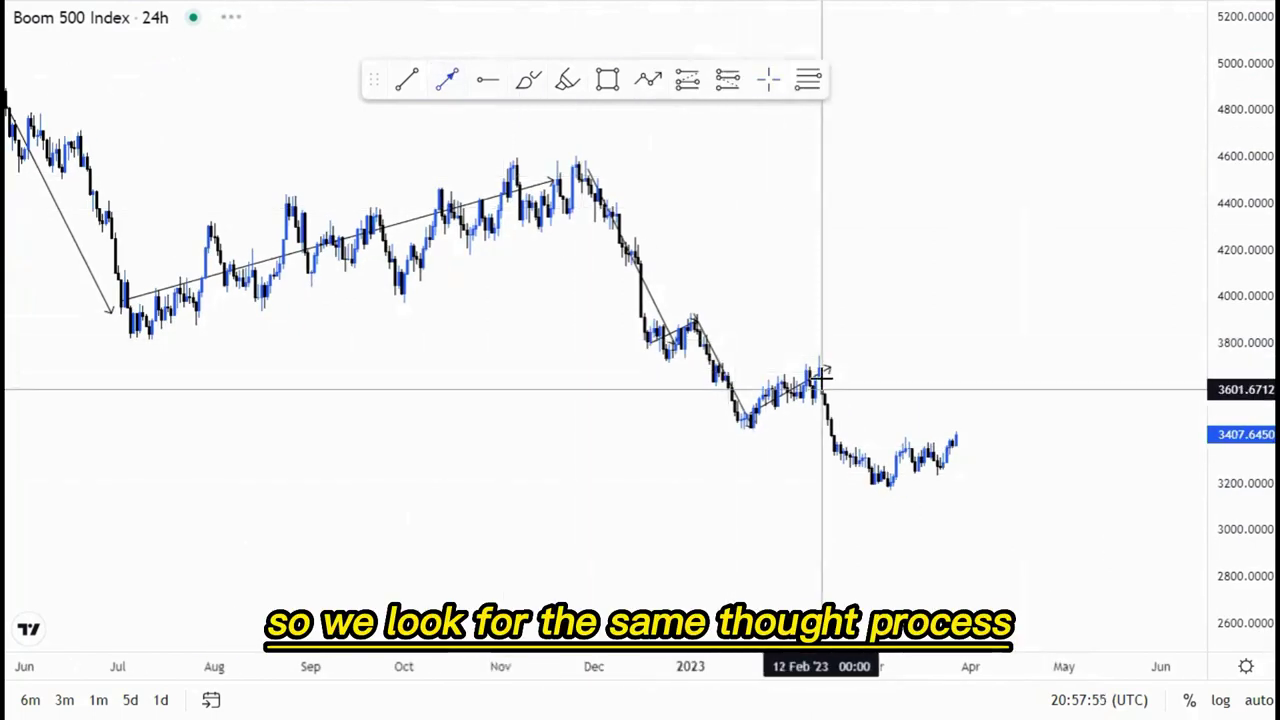
click(831, 407)
click(840, 486)
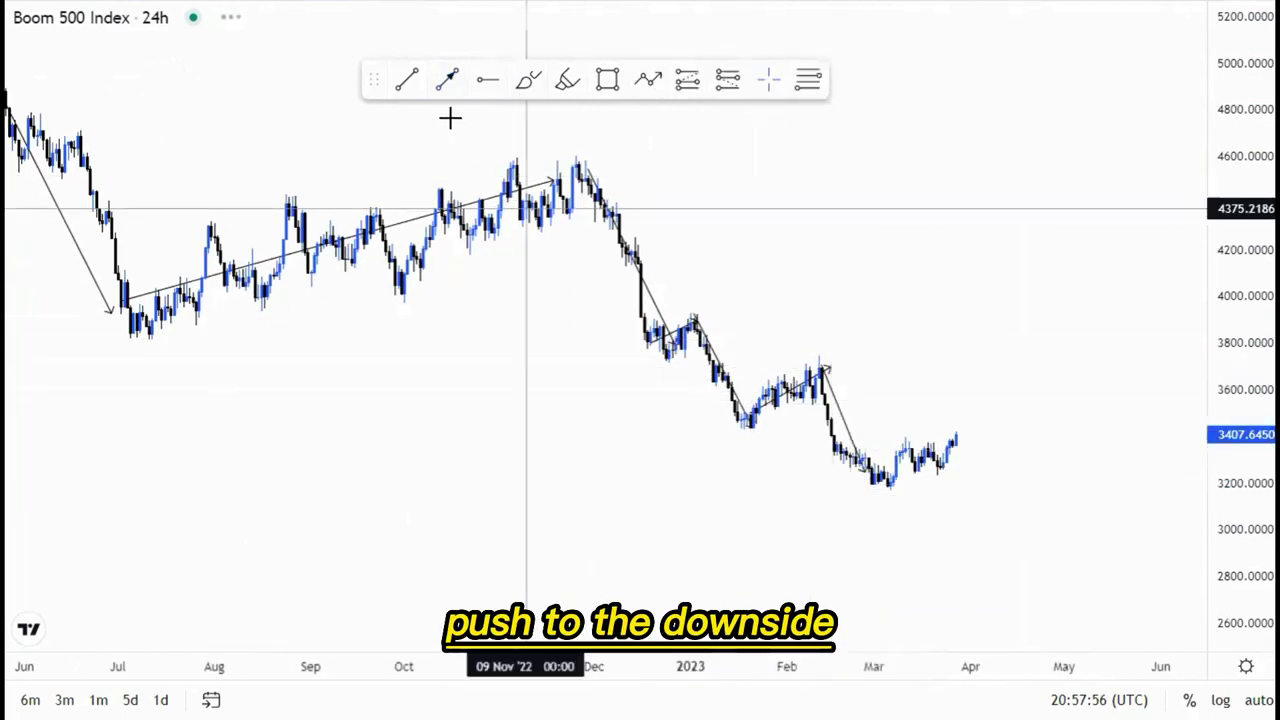
Step: Draw an arrow up the March correction from 3261.3103 to 3385.0779 and a projected decline arrow from its end down to 2960.7319
click(882, 469)
click(960, 437)
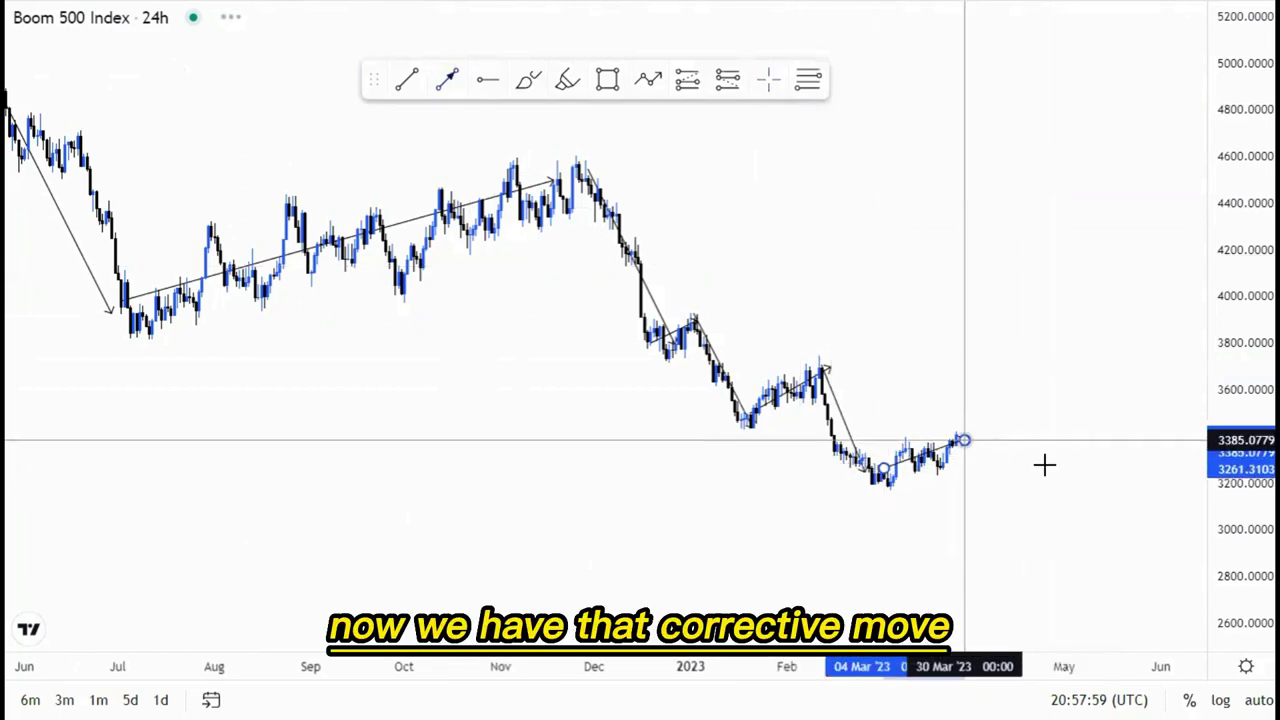
drag(959, 391, 875, 321)
click(880, 368)
click(917, 466)
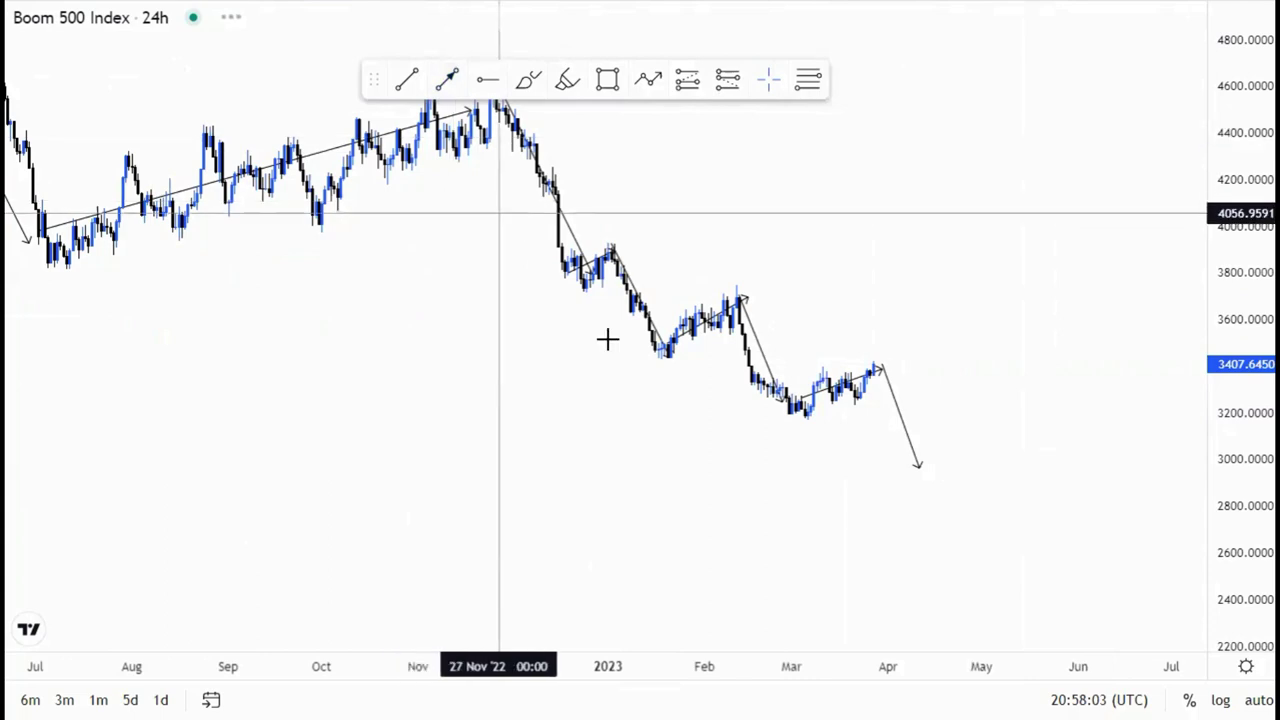
drag(608, 340, 611, 360)
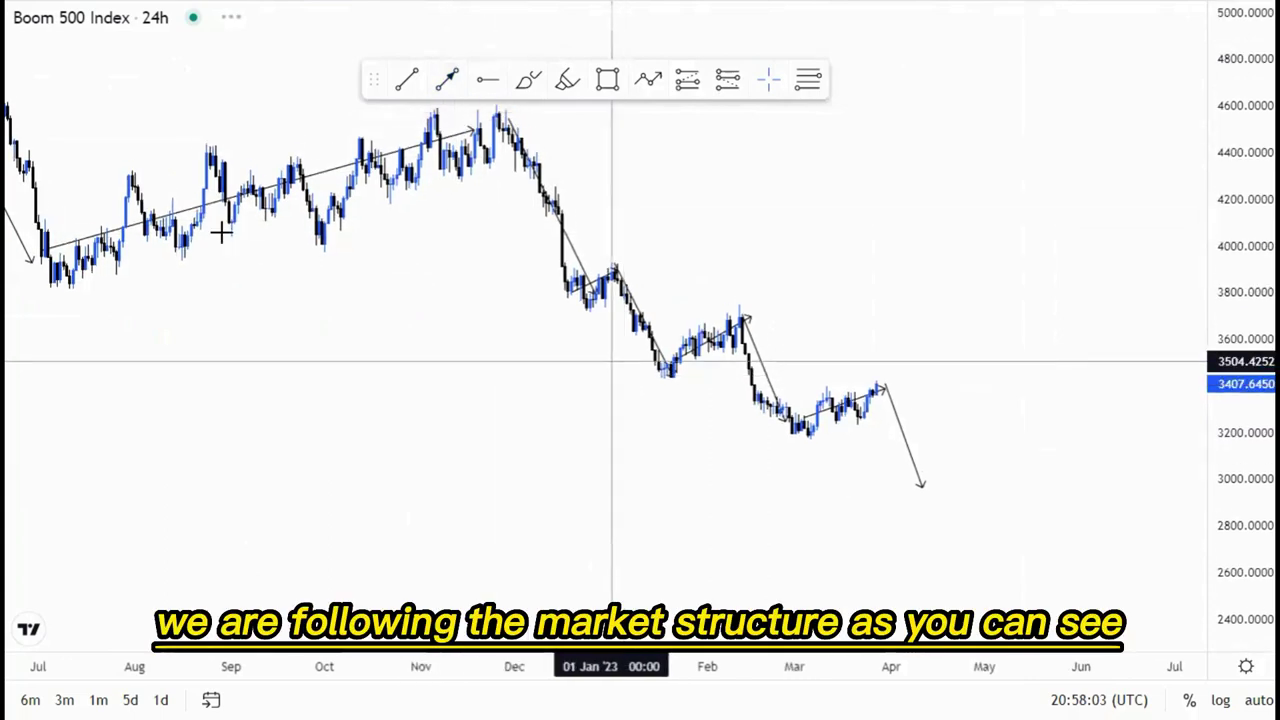
Step: Delete the four latest arrows, from the projected decline back to the January–February correction
click(829, 412)
click(806, 174)
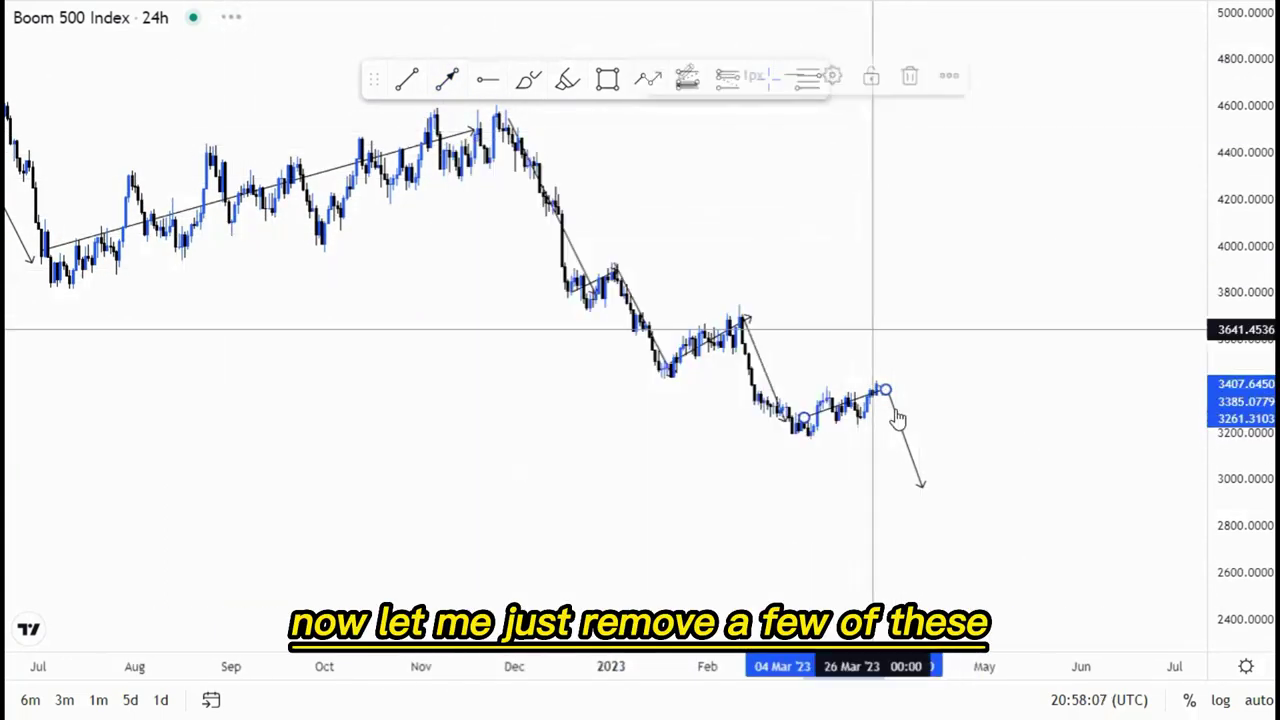
click(918, 77)
click(886, 385)
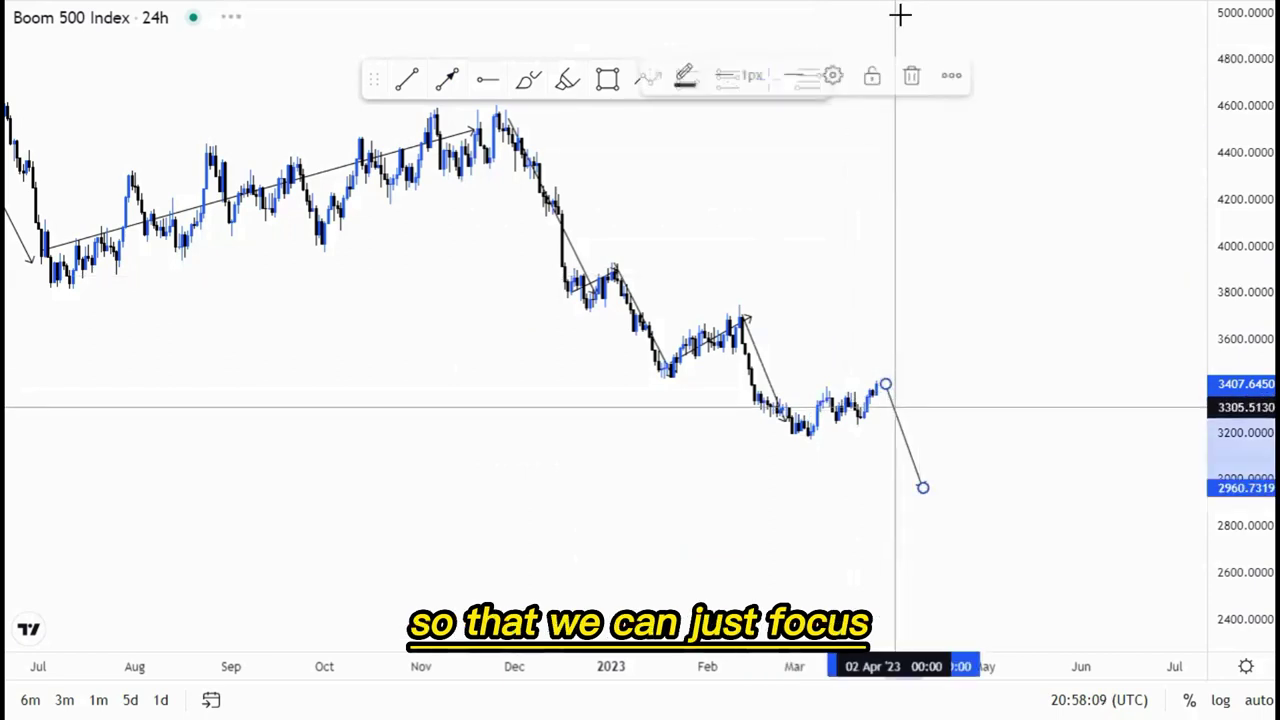
click(914, 77)
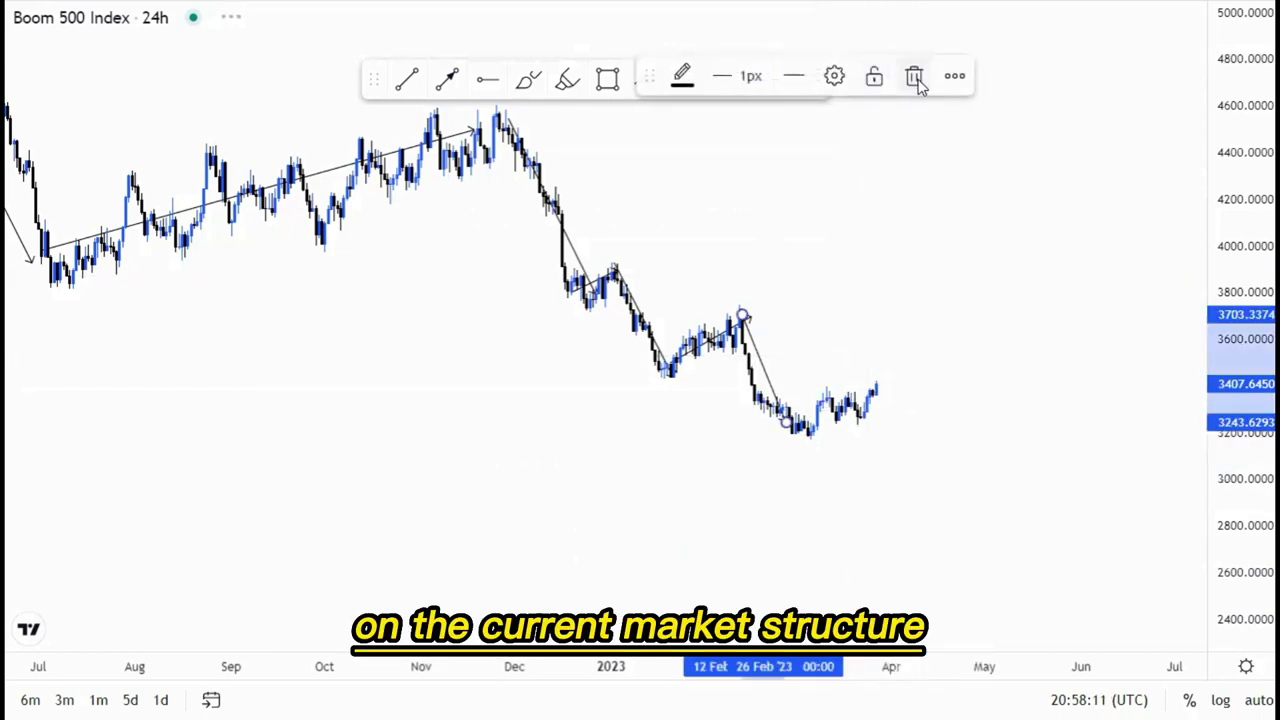
click(748, 320)
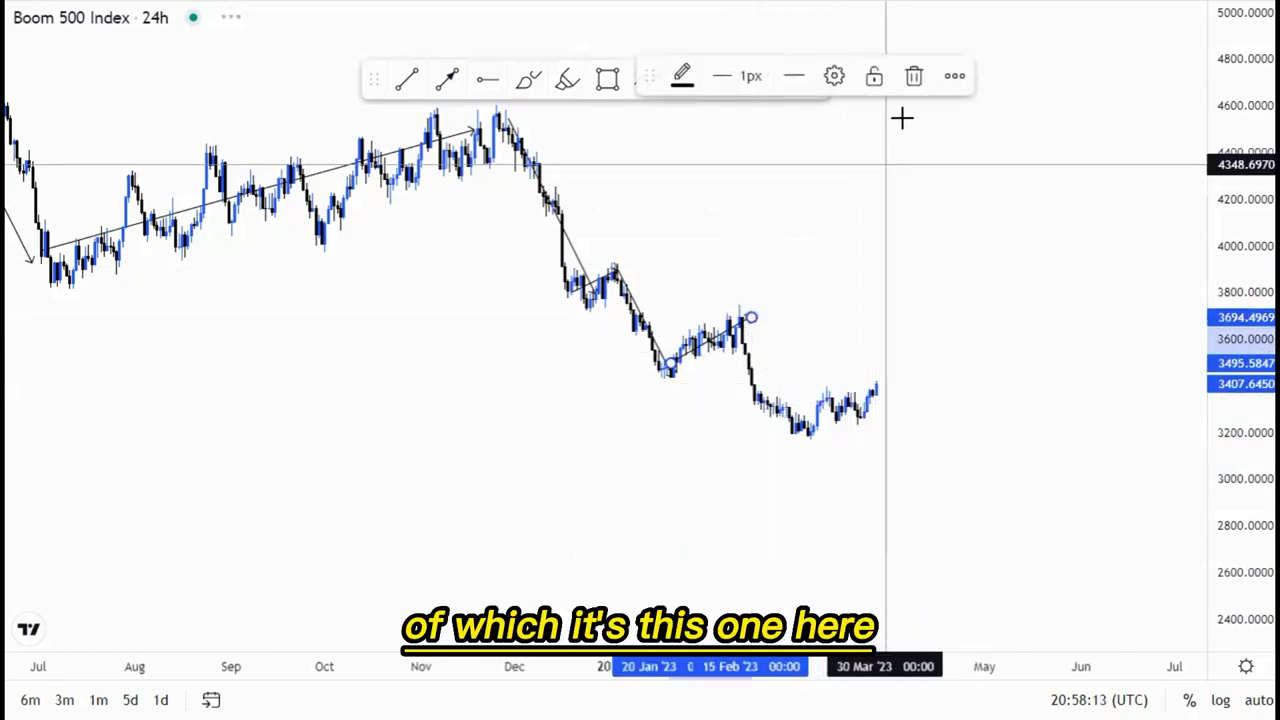
click(914, 77)
Step: Box the price range with horizontal rays at 3740.9467 from the mid-February high and 3169.7847 from the early-March low
scroll(865, 484, up, 3)
drag(1211, 545, 1211, 405)
drag(968, 474, 995, 338)
scroll(922, 466, up, 2)
drag(656, 436, 649, 462)
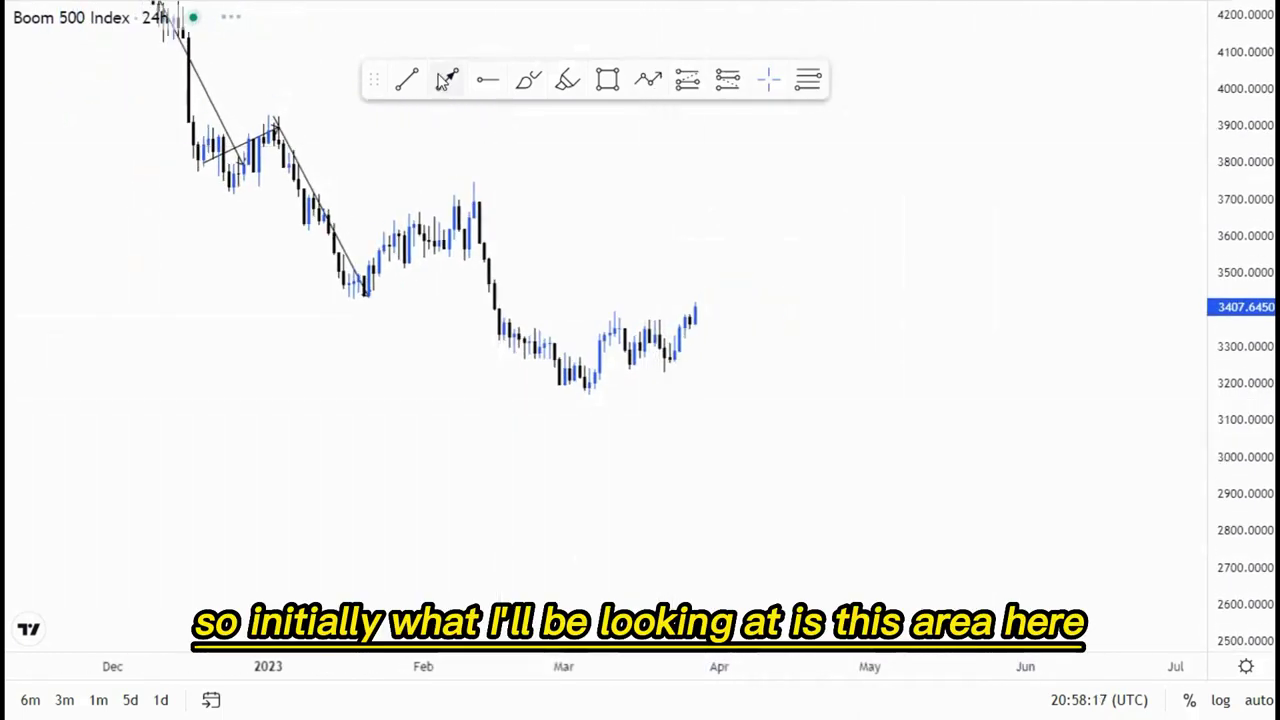
click(470, 183)
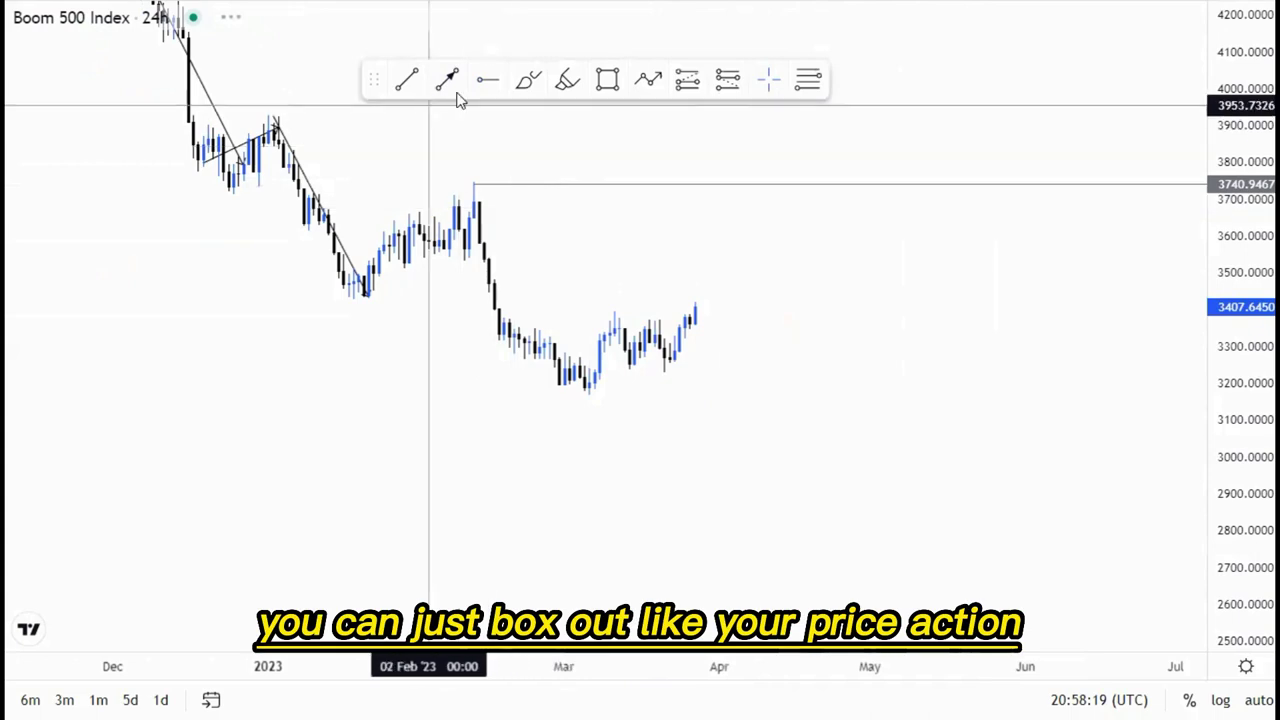
click(589, 394)
Step: Draw the channel's upper trend line from the 24 February high across the mid-March high to about 1 April
drag(640, 430, 592, 436)
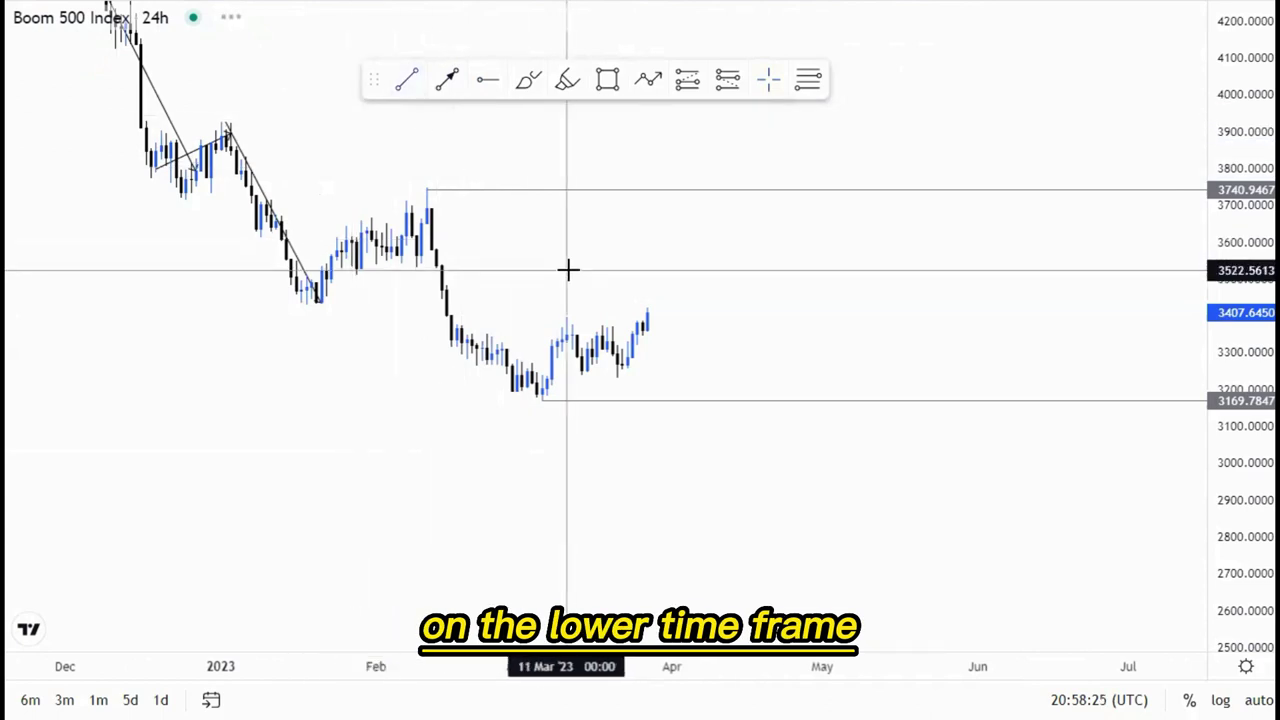
click(498, 341)
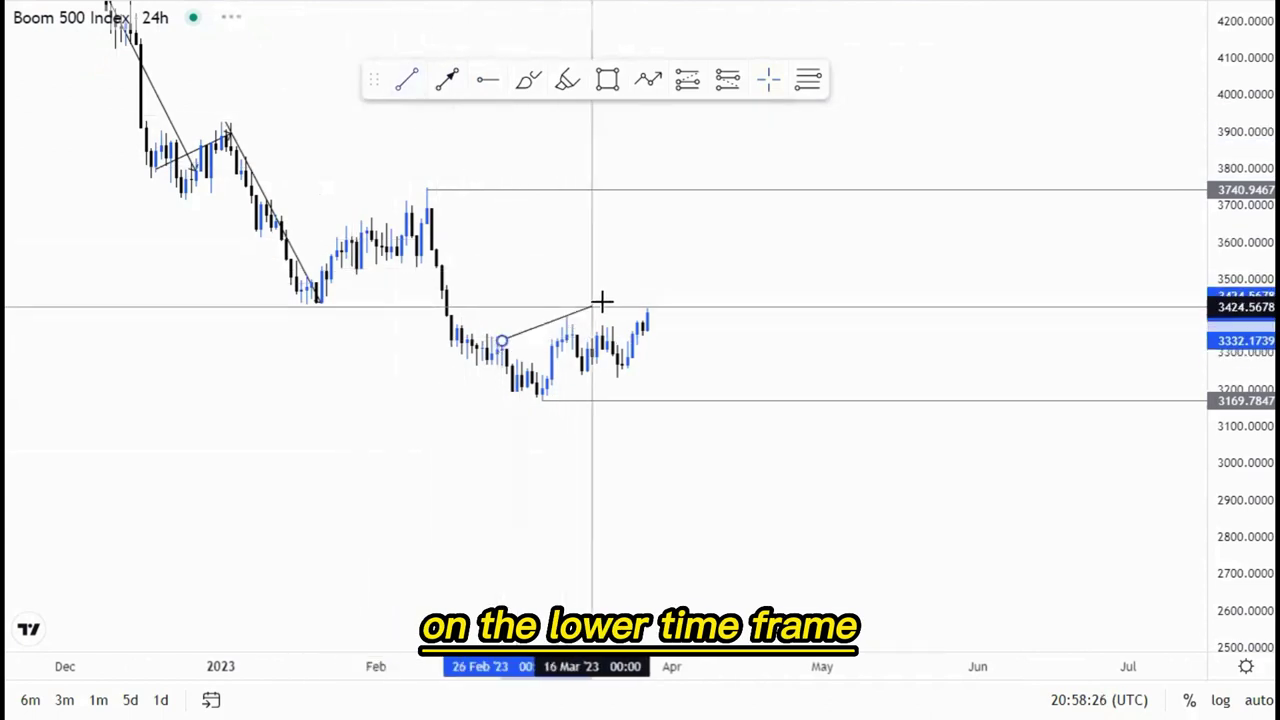
click(652, 286)
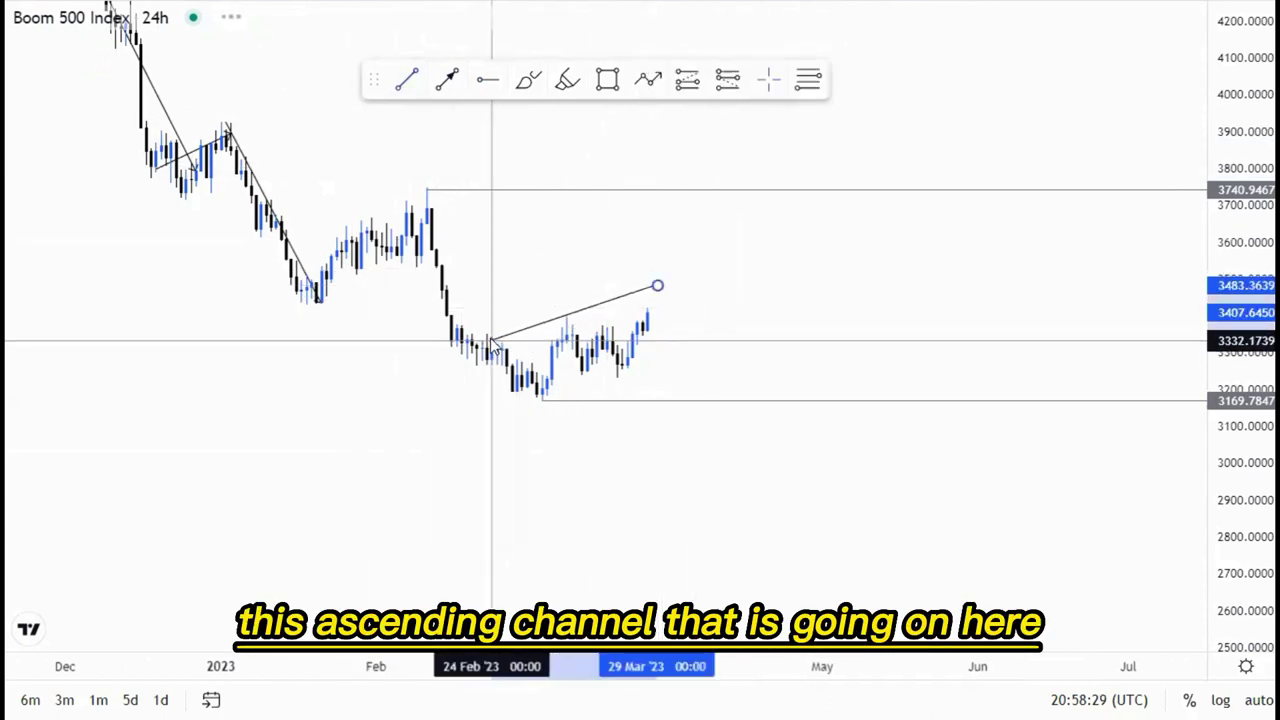
drag(673, 288, 672, 287)
click(743, 299)
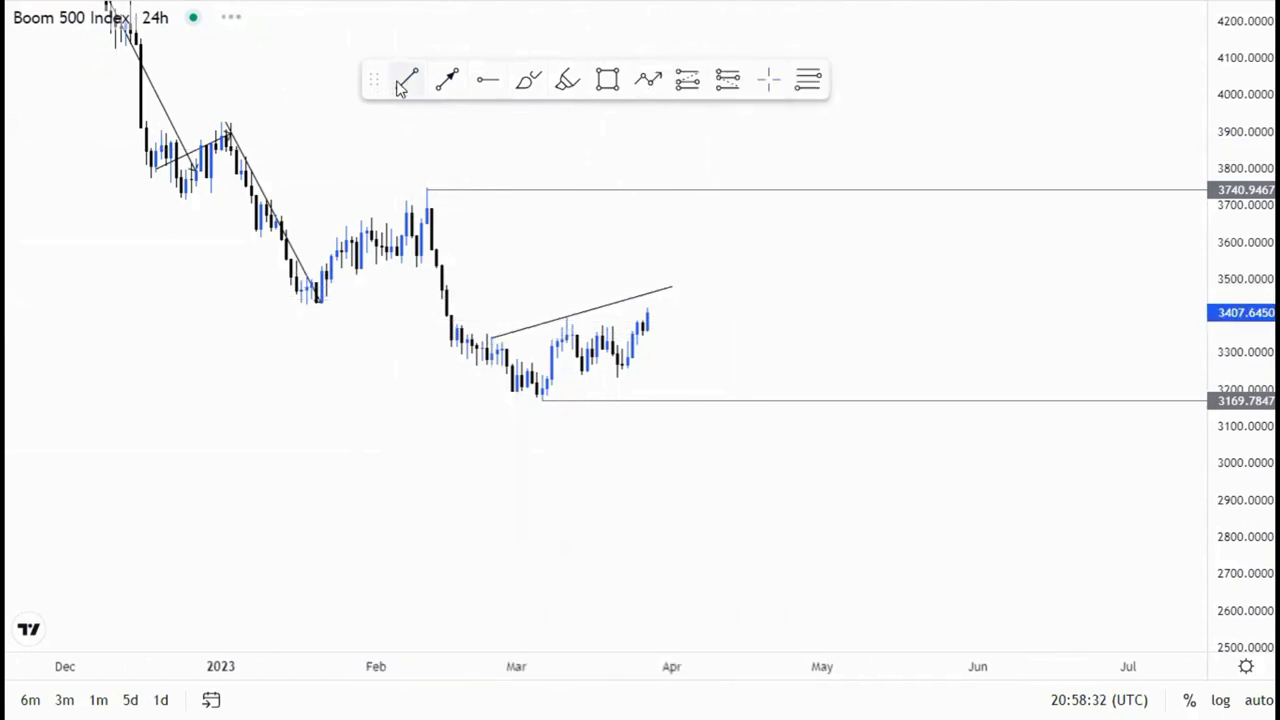
Step: Draw the channel's lower trend line from the early-March low through the late-March low and extend it to about 6 April
click(540, 398)
click(673, 362)
key(Escape)
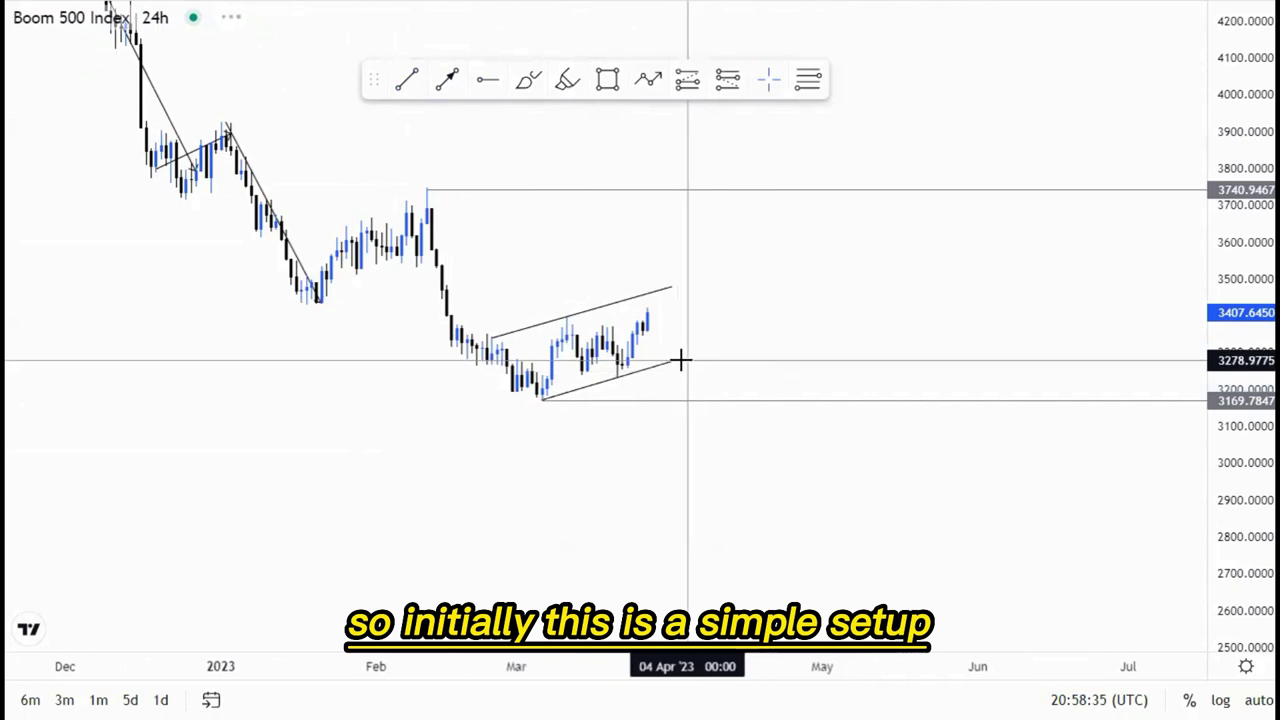
click(780, 377)
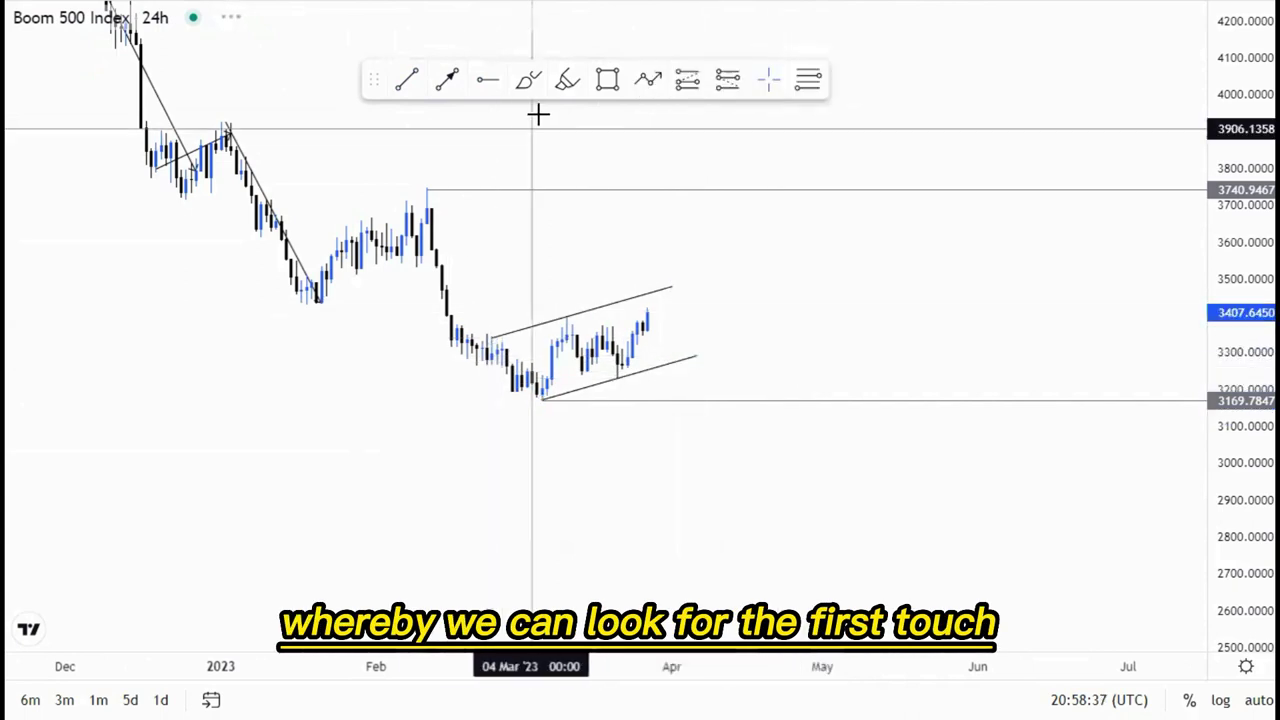
Step: Brush circles around the channel's upper-line touches and the early-March low, and sketch the expected drop from the third touch below 3169.7847
drag(492, 331, 581, 317)
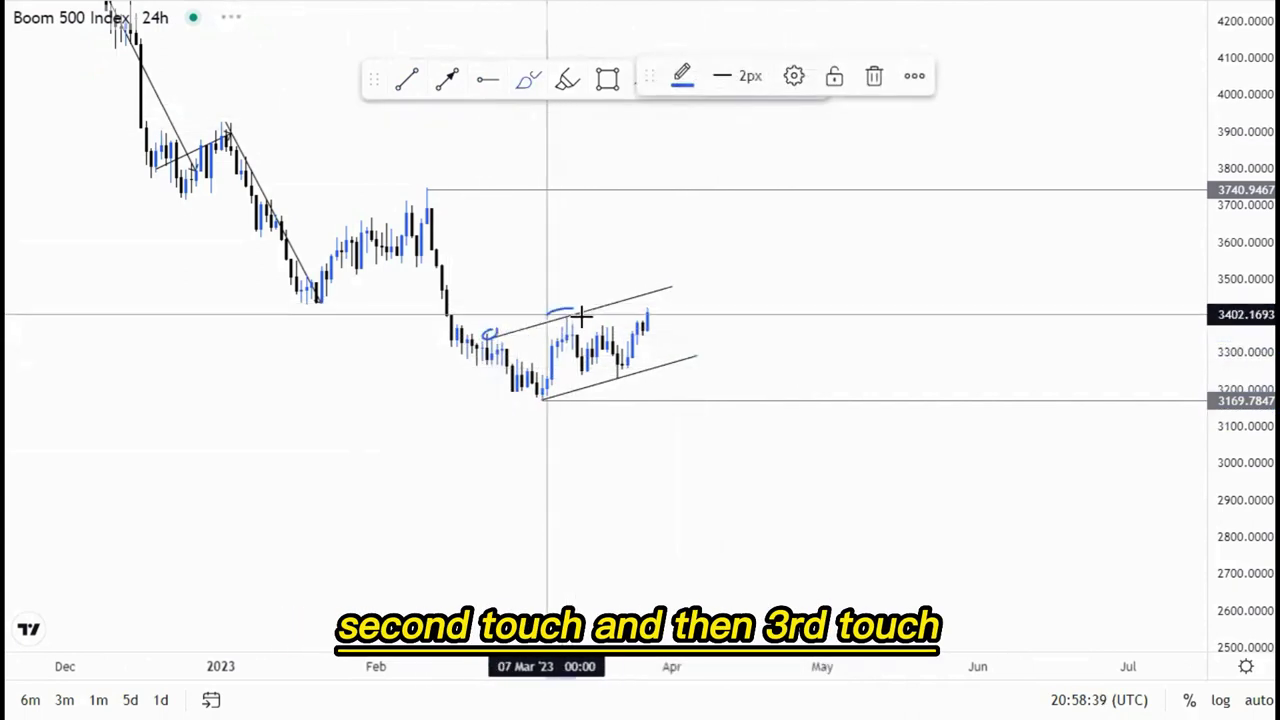
mouse_move(662, 286)
mouse_down()
mouse_move(700, 366)
mouse_move(731, 374)
mouse_move(747, 412)
mouse_up()
drag(535, 396, 540, 392)
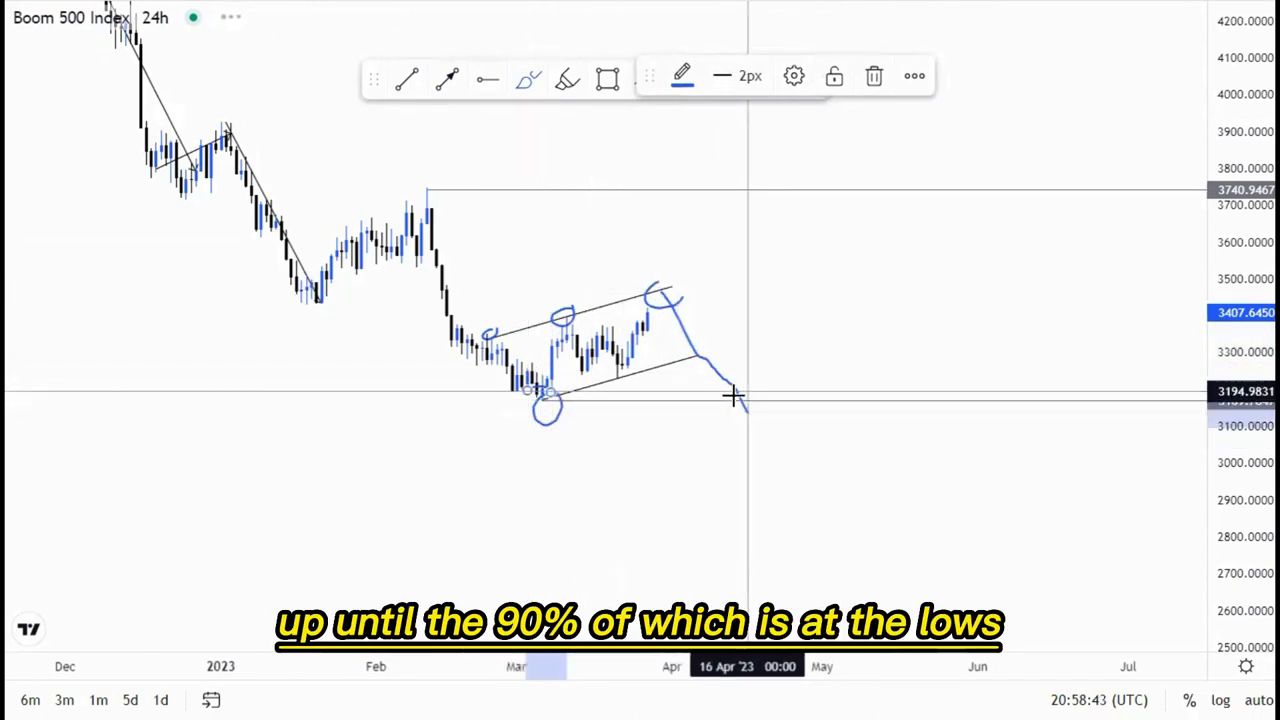
Step: Delete all the brush circles and the sketched price path around the channel
click(872, 78)
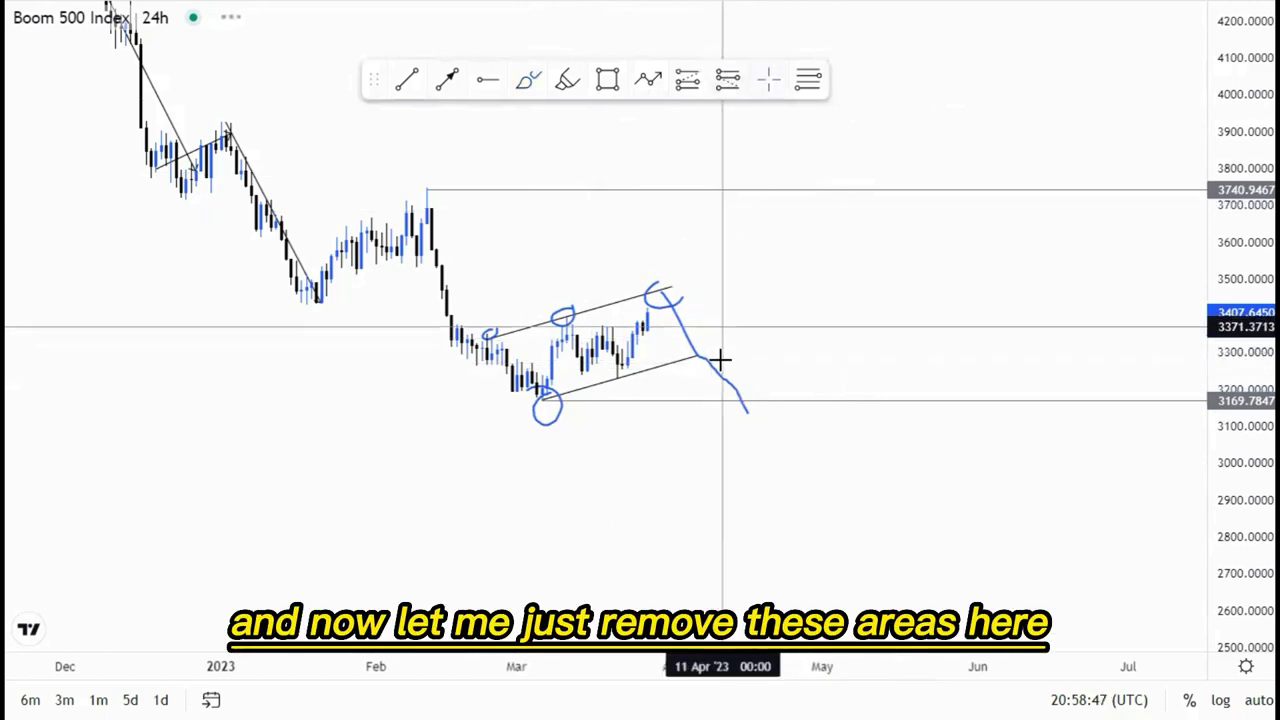
click(722, 380)
click(677, 296)
click(876, 80)
click(576, 314)
click(874, 77)
click(491, 333)
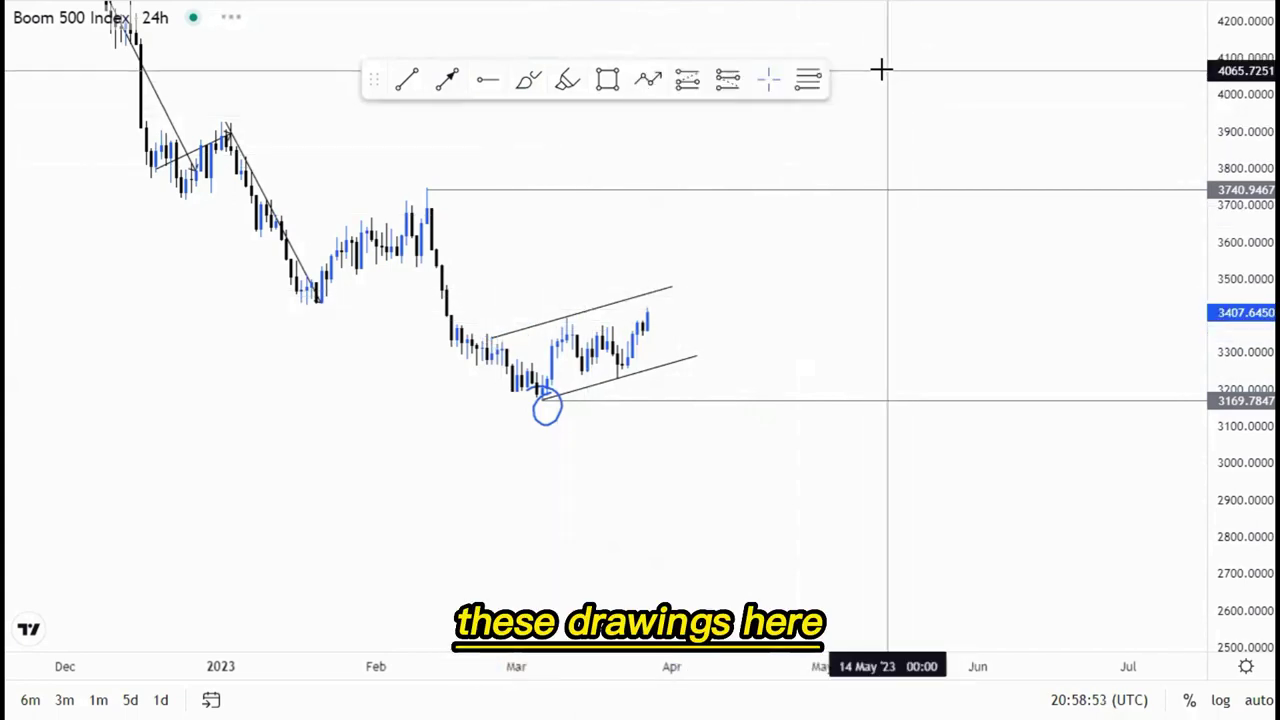
click(562, 414)
click(874, 78)
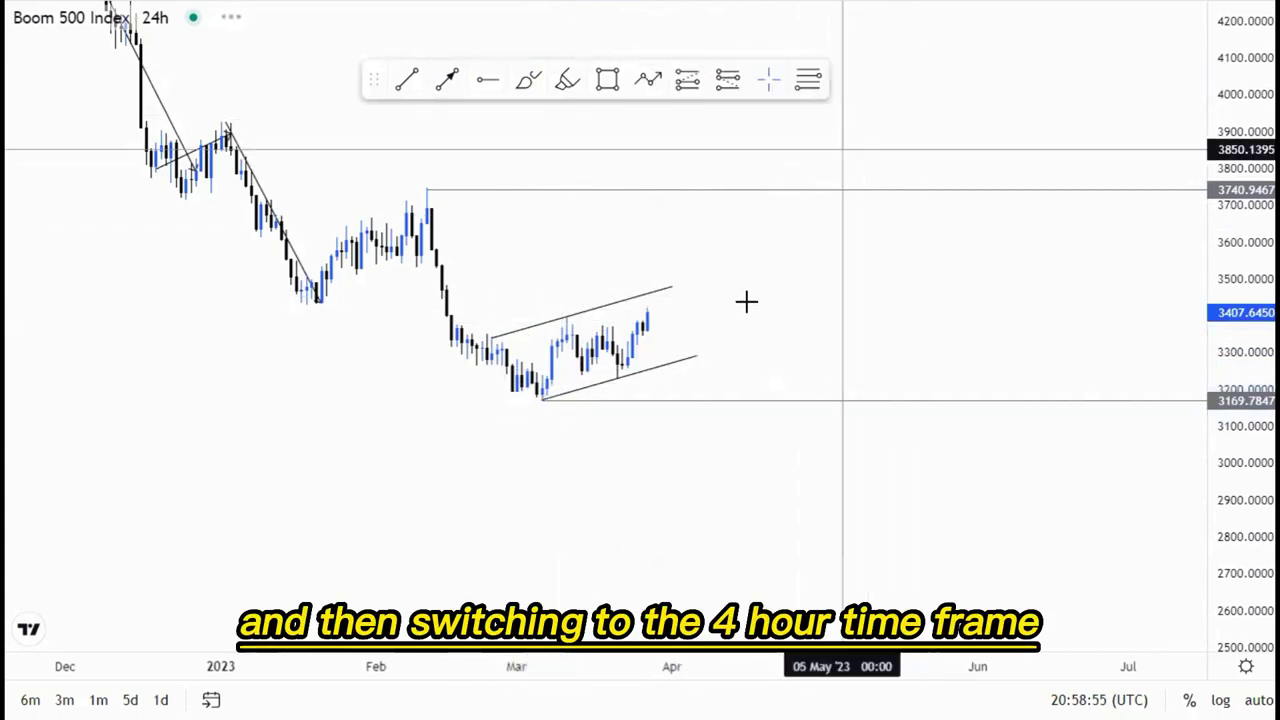
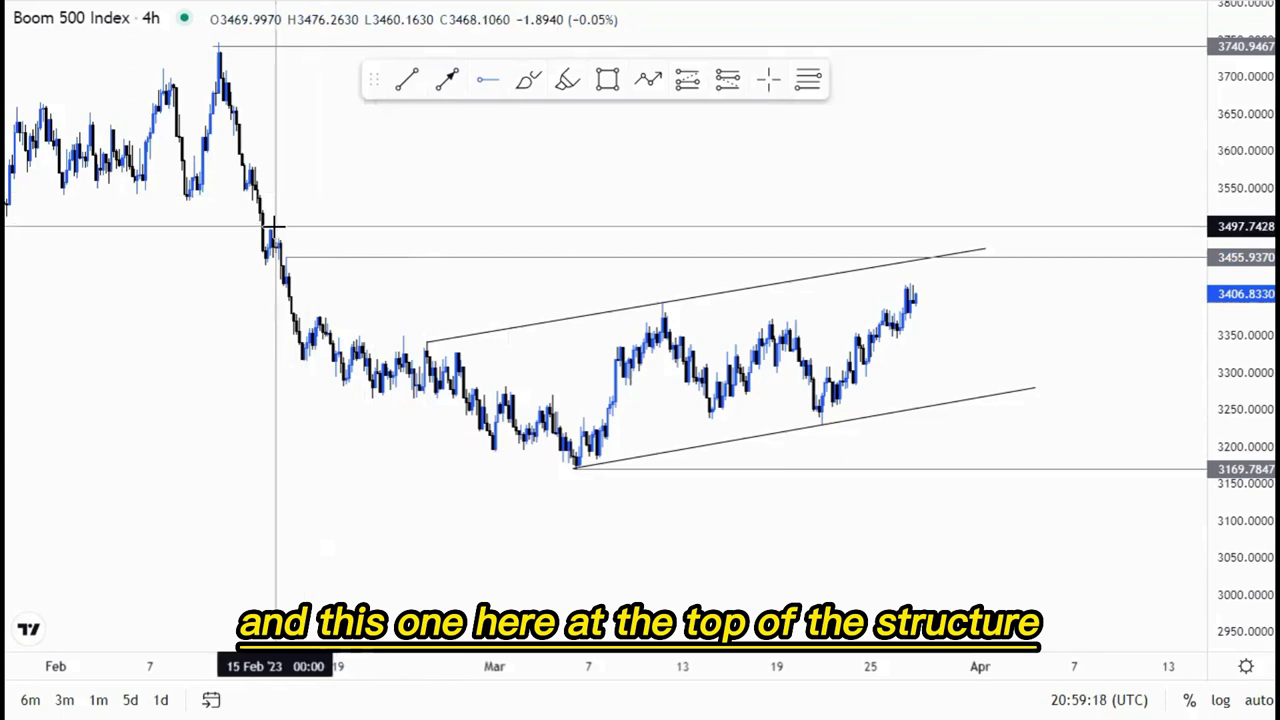
Step: Add a horizontal ray at 3497.7428 and draw a supply-zone rectangle from 13 February to about 10 April, between about 3581 and 3549
click(276, 228)
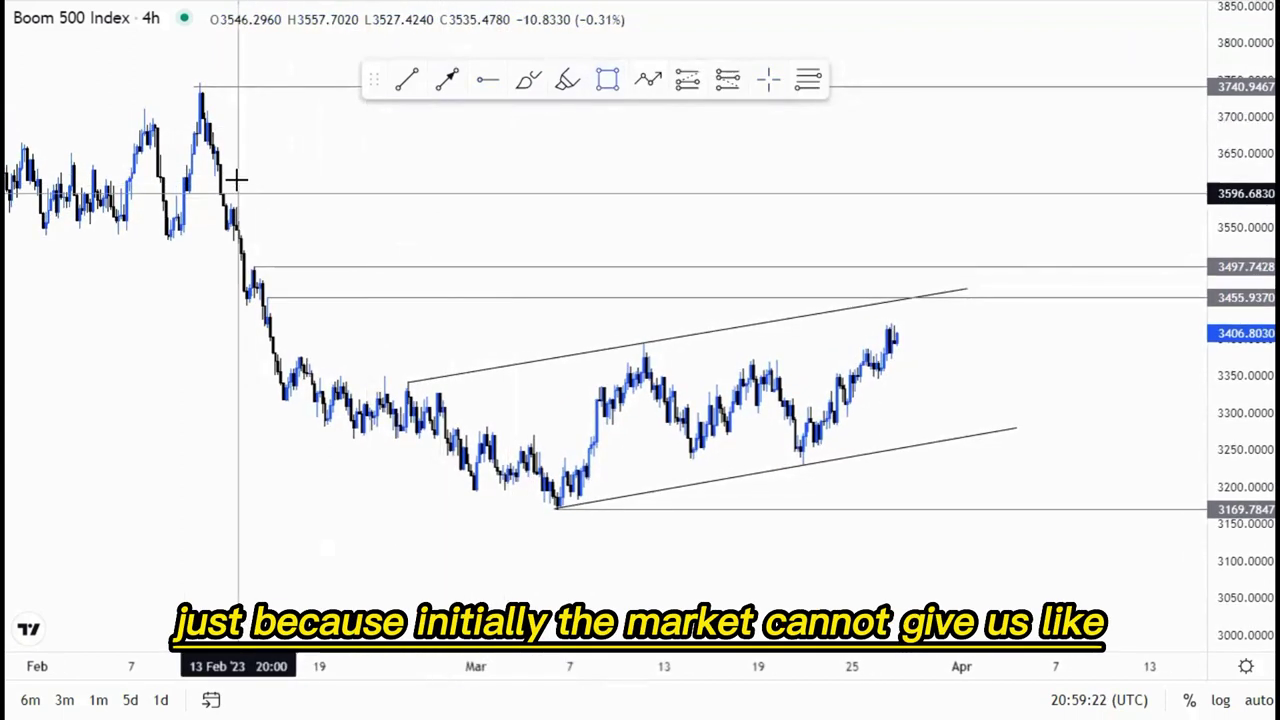
drag(230, 205, 1090, 229)
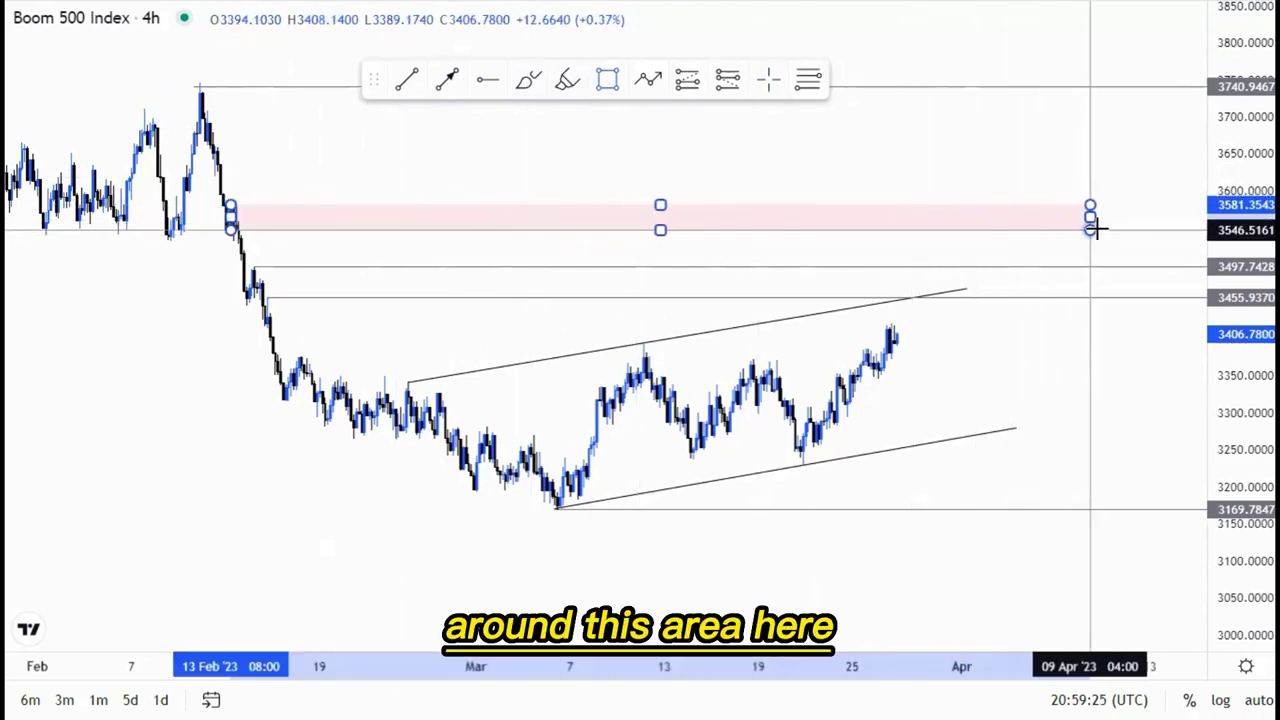
click(1107, 293)
click(230, 212)
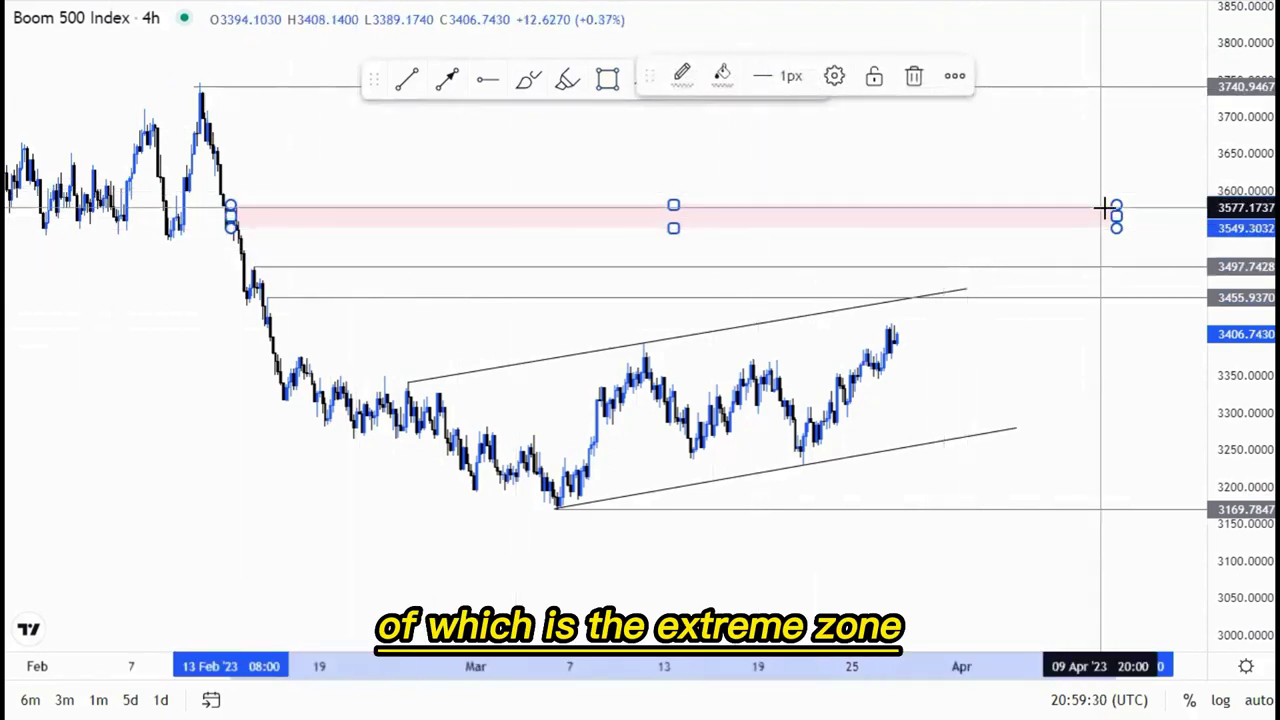
click(450, 82)
click(954, 224)
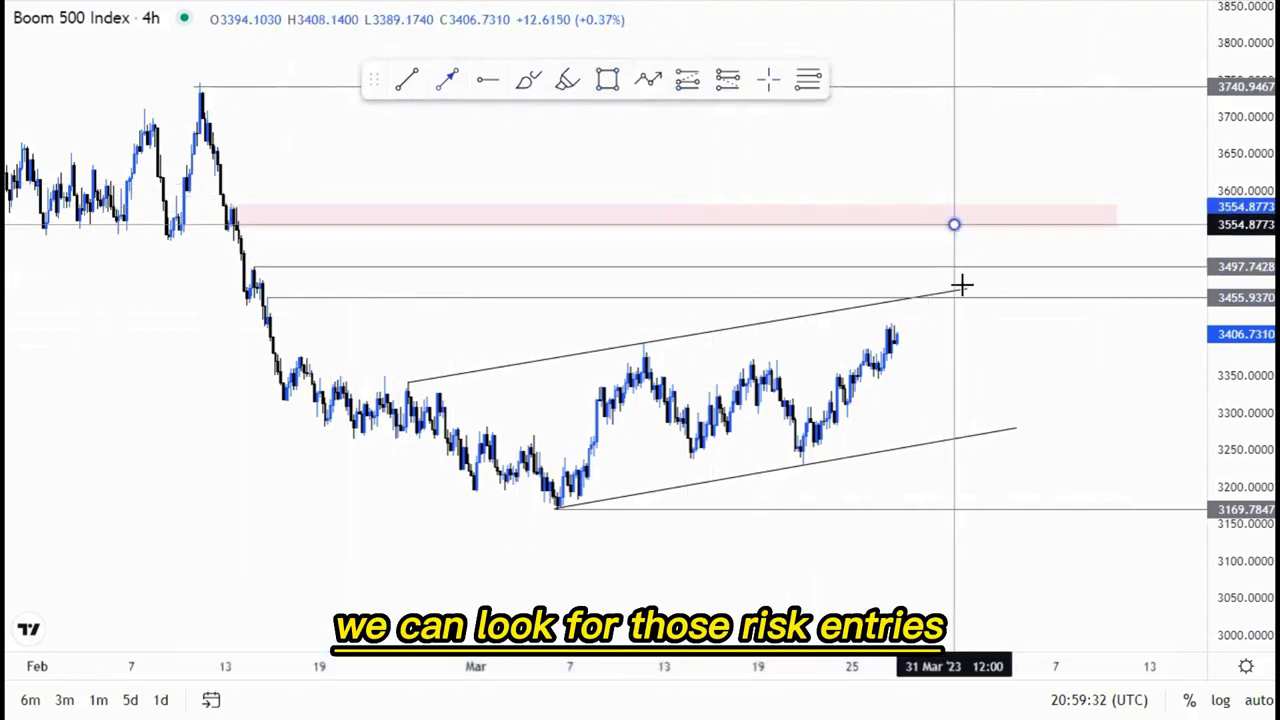
click(1019, 474)
key(Delete)
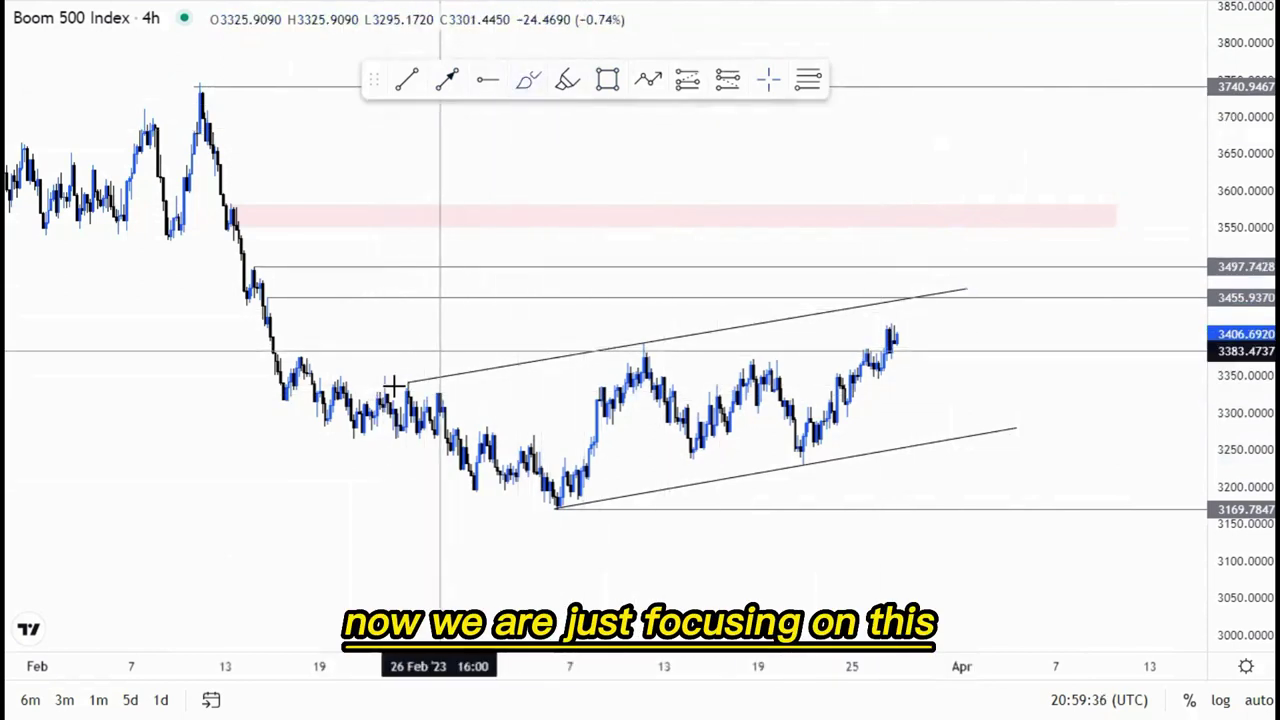
Step: Brush marks around the three upper-line touches and sketch the expected drop from the third touch to the channel's lower line
drag(423, 369, 418, 370)
drag(644, 330, 673, 325)
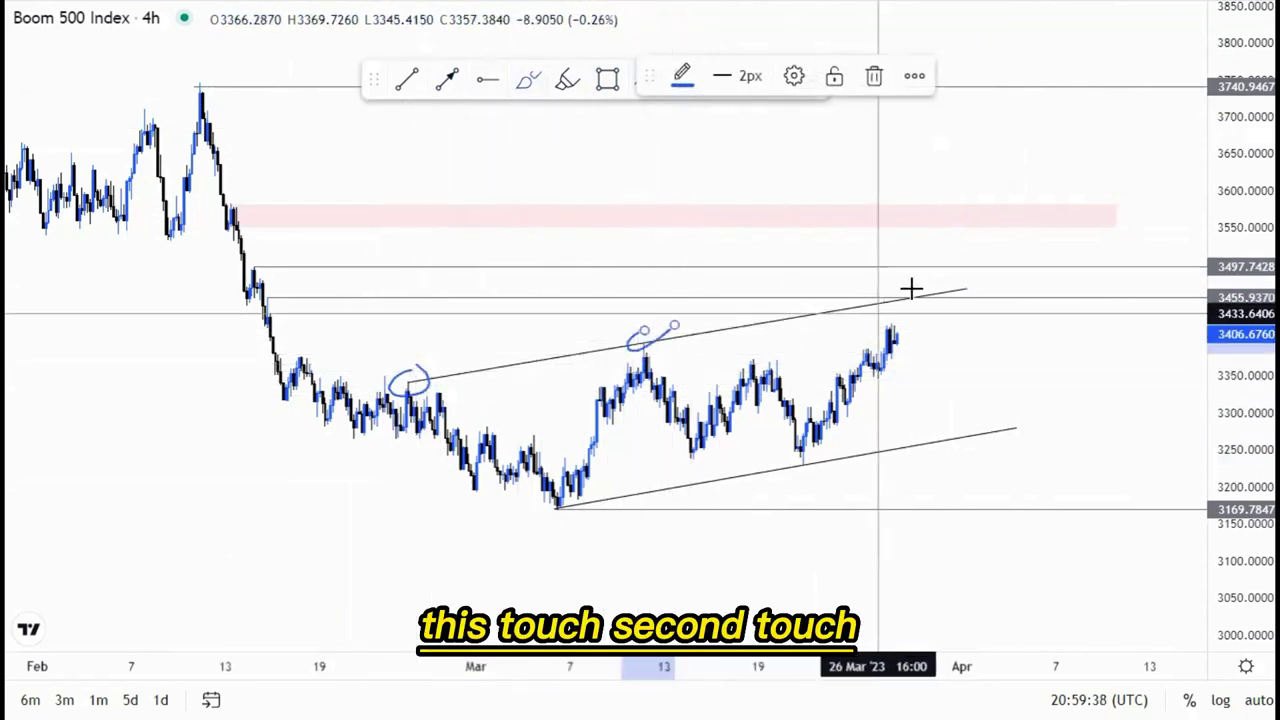
mouse_move(911, 289)
mouse_down()
mouse_move(906, 274)
mouse_move(975, 435)
mouse_up()
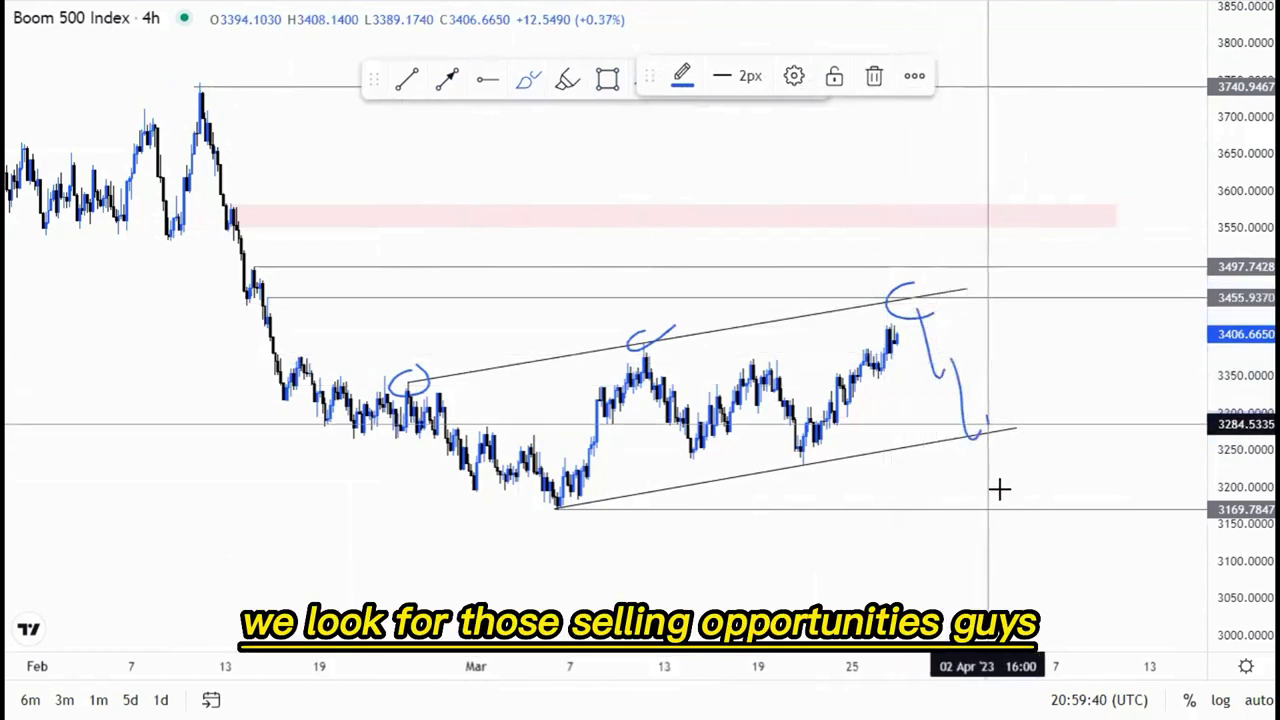
drag(1000, 489, 1003, 492)
Step: Delete all the brush marks at the channel touches and the sketched drop strokes
click(878, 78)
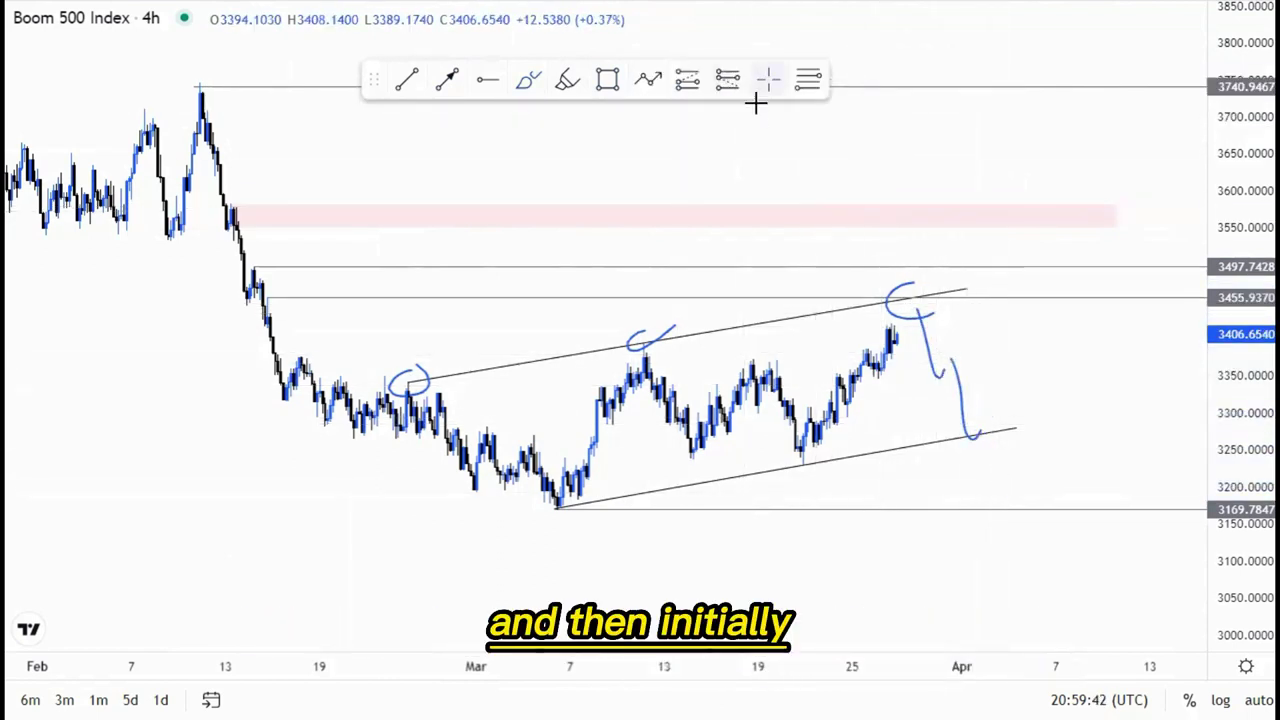
click(929, 320)
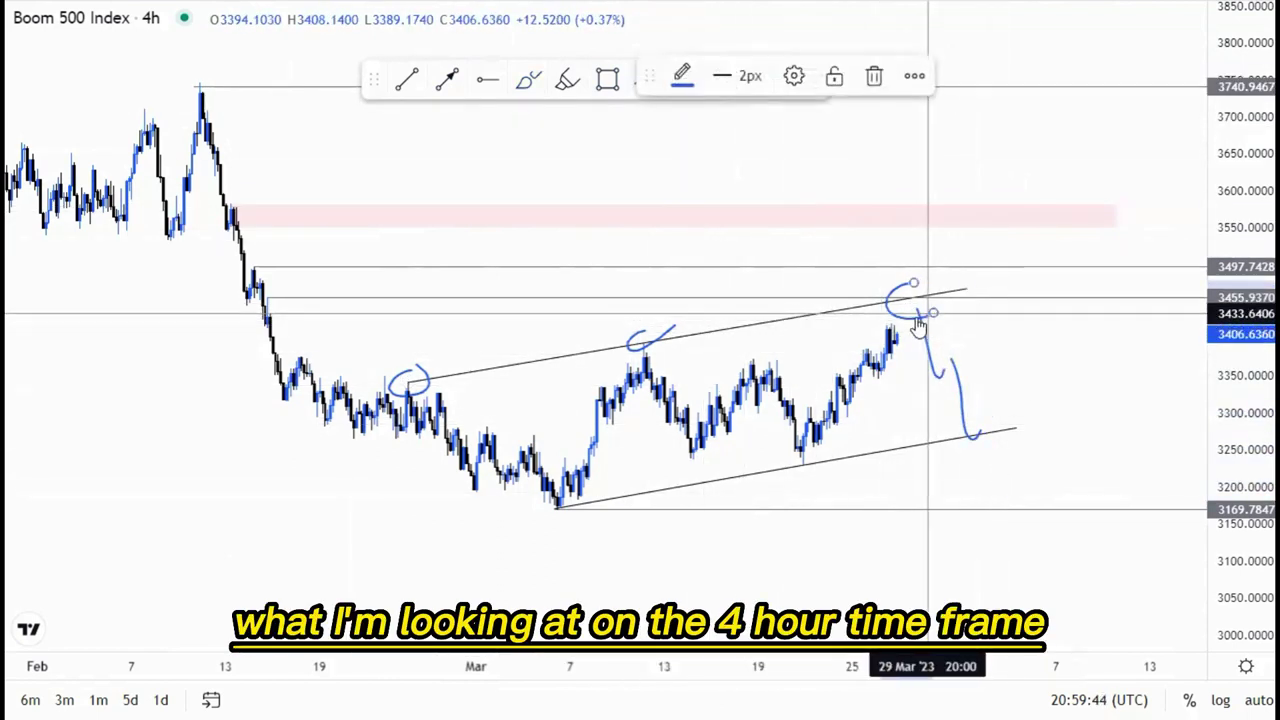
click(874, 76)
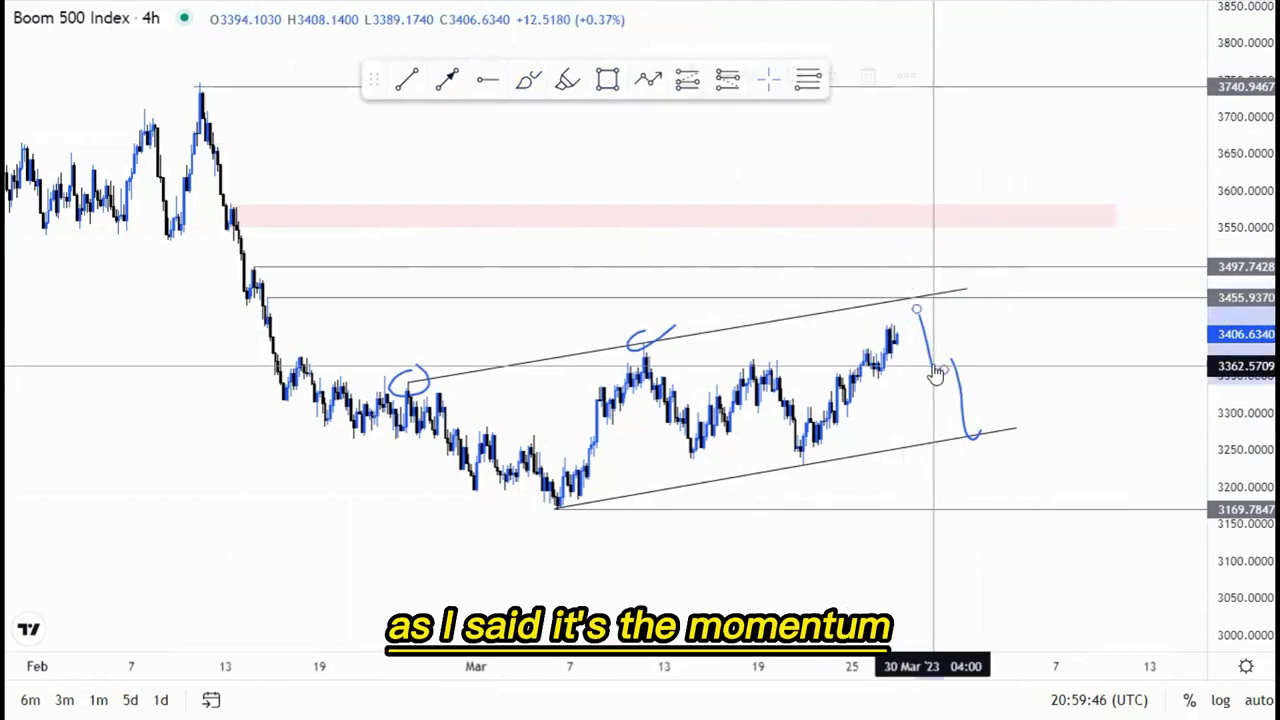
click(879, 78)
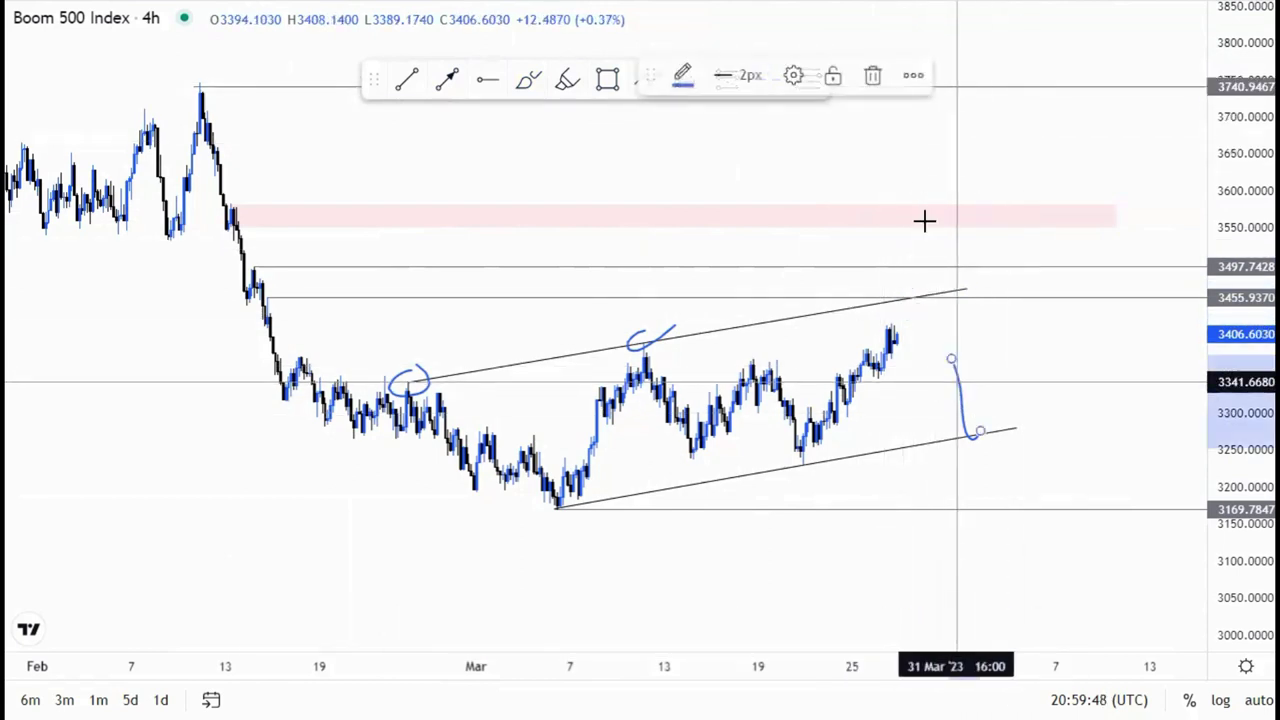
key(Delete)
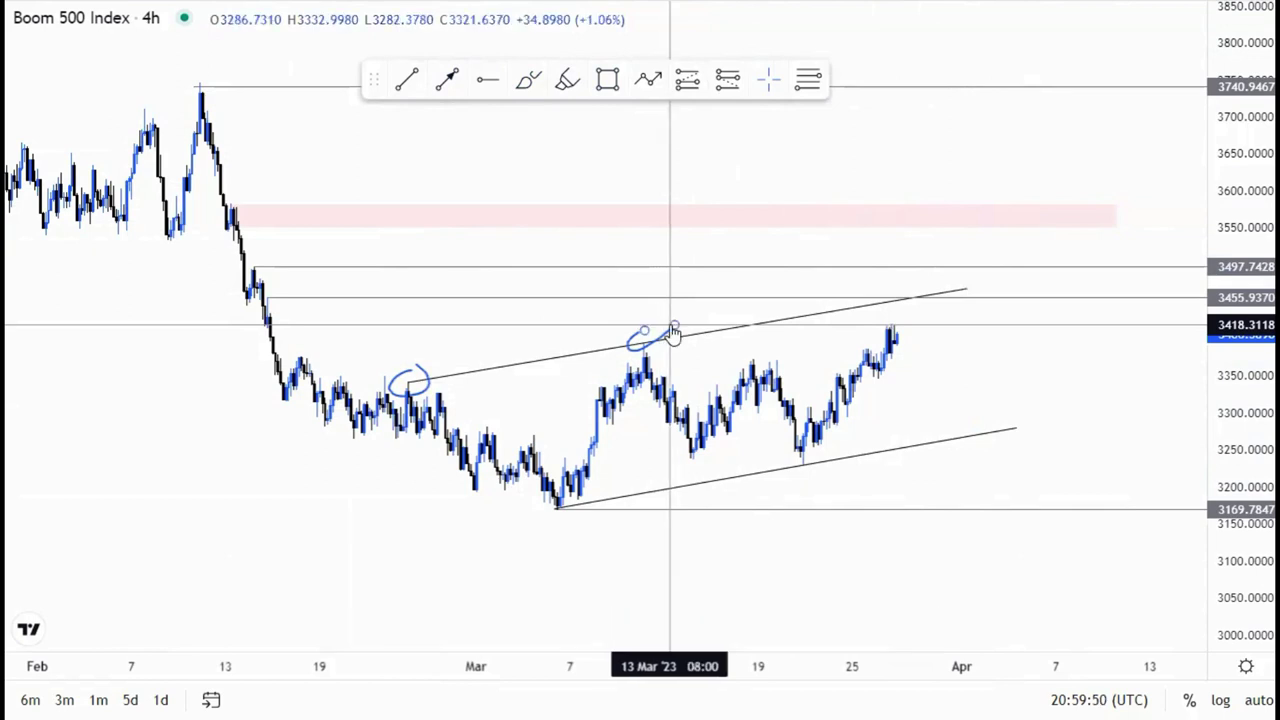
click(673, 332)
key(Delete)
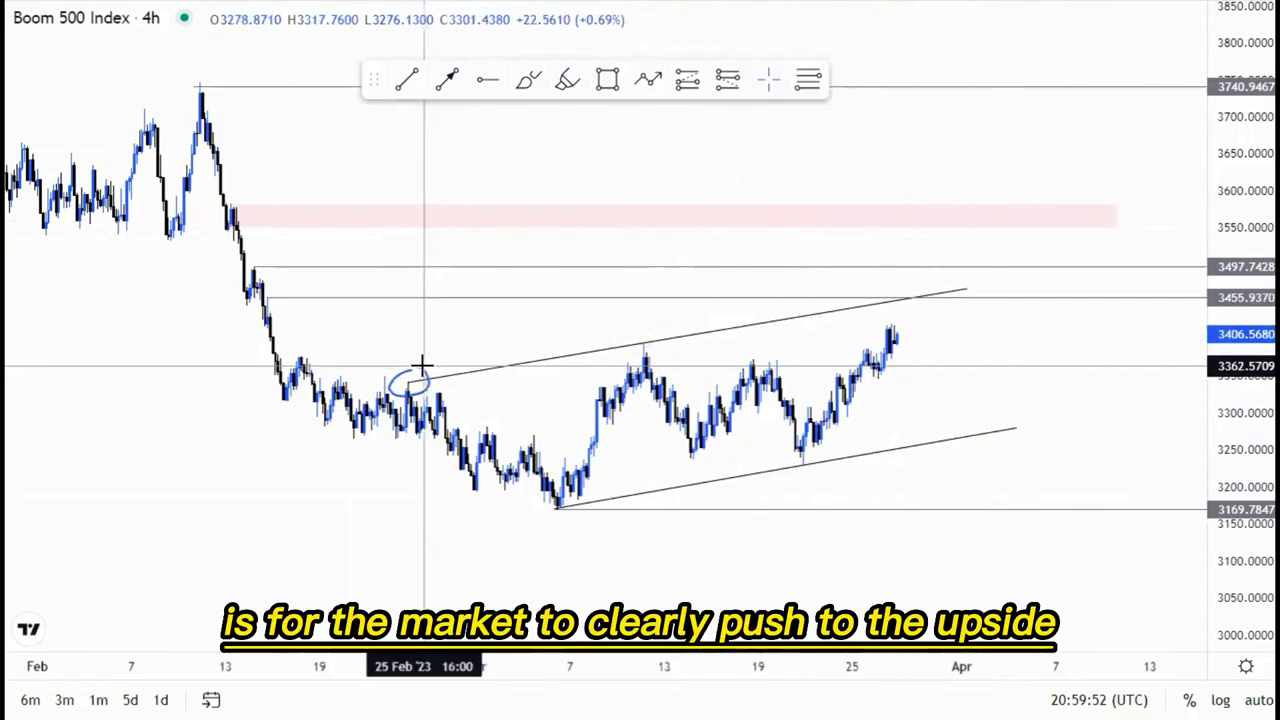
click(421, 371)
key(Delete)
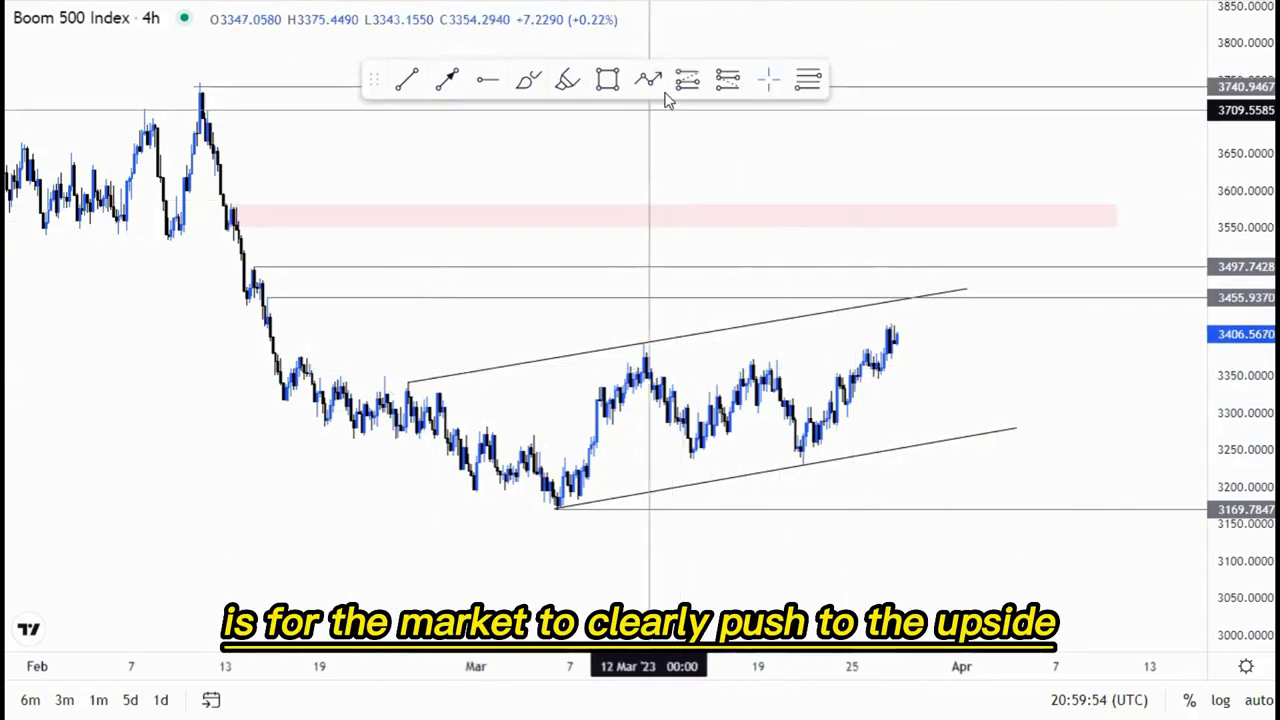
Step: Draw a zigzag path from the current price up to the channel's upper line near 3458.7241 on 29 March
click(648, 80)
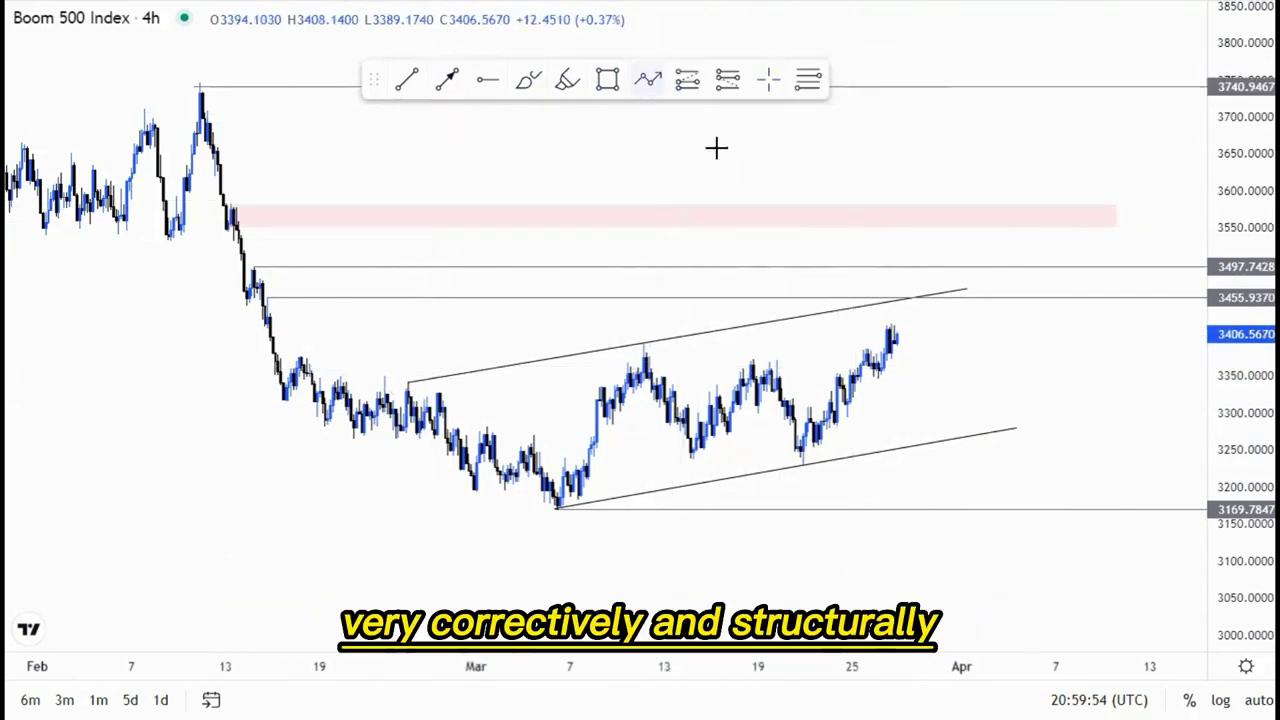
click(904, 342)
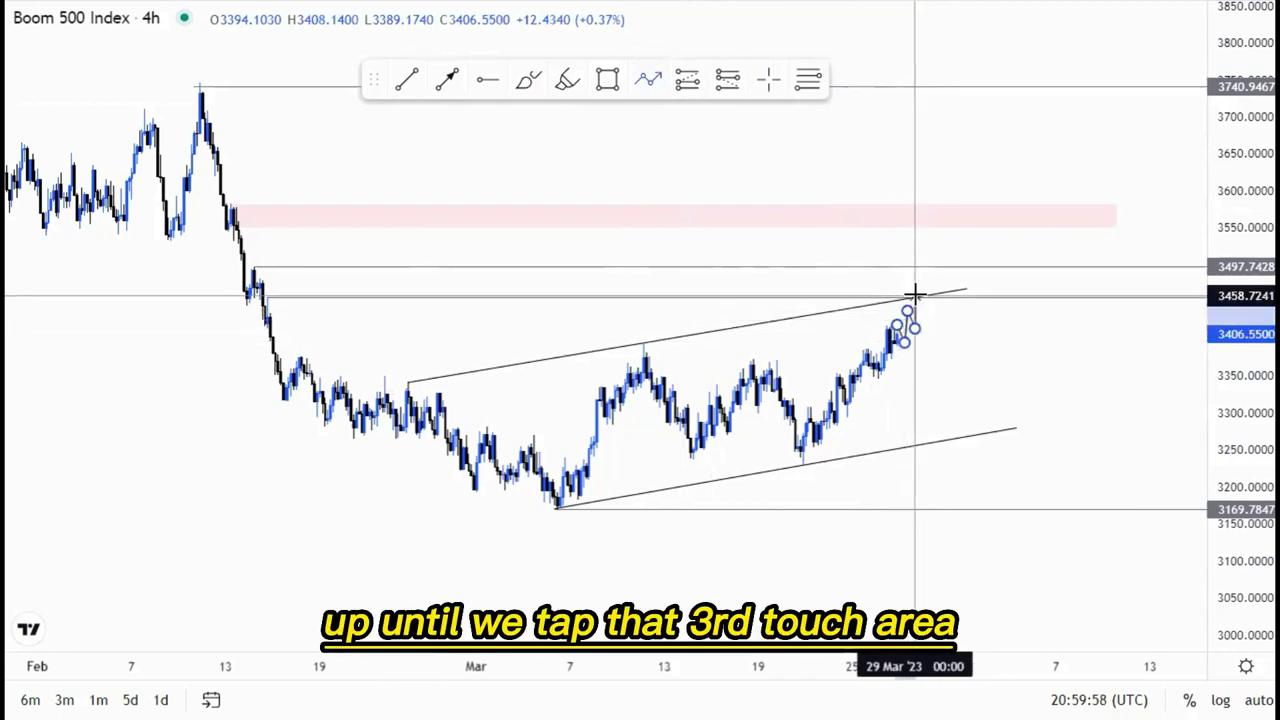
double_click(915, 296)
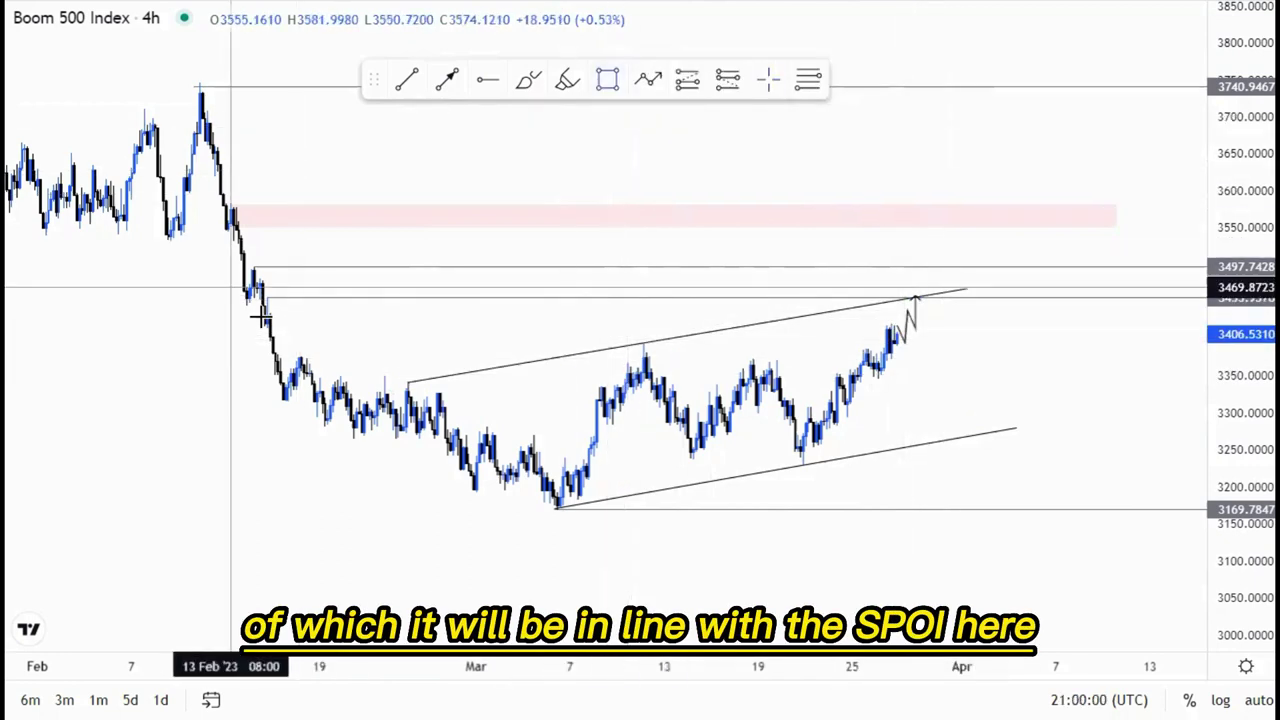
Step: Draw a small supply-zone rectangle over the 15 February candles at the start of the 3455.9370 ray
click(290, 308)
click(366, 364)
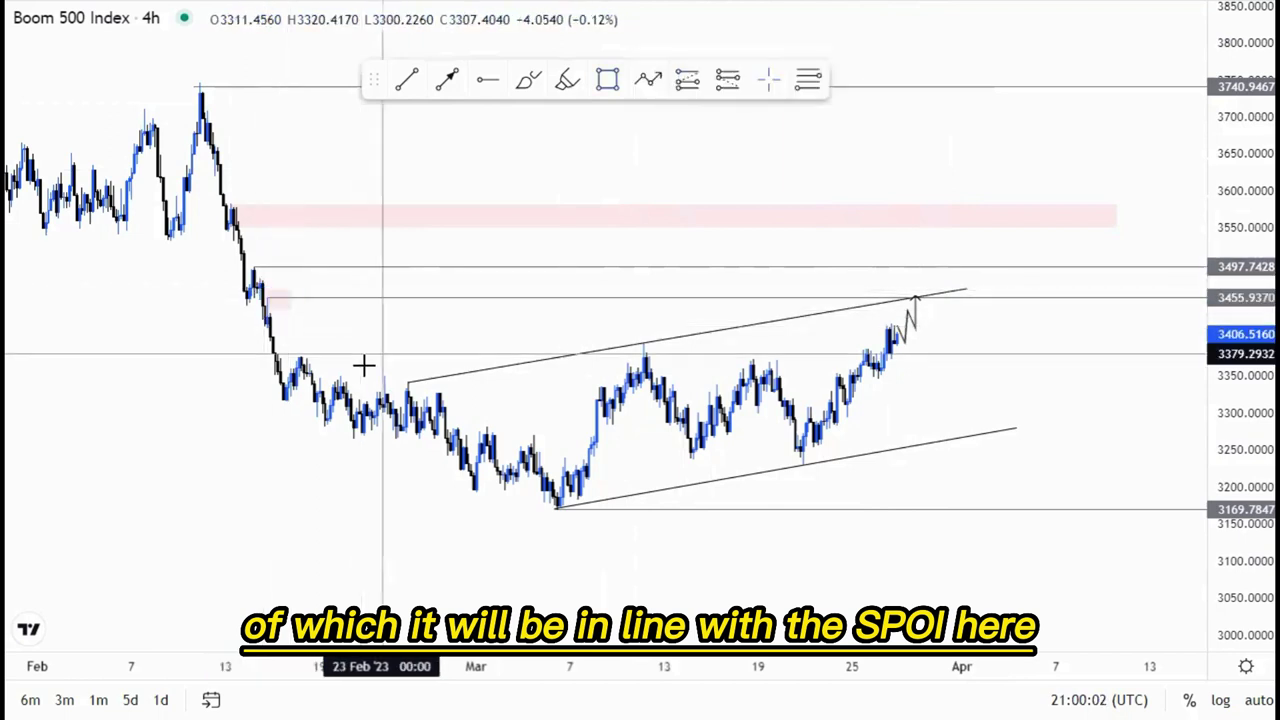
click(607, 80)
Step: Draw a path from the upper-line touch through a small pullback down to the channel's lower line at about 3267.8 on 1 April
drag(915, 297, 920, 290)
click(863, 409)
click(447, 80)
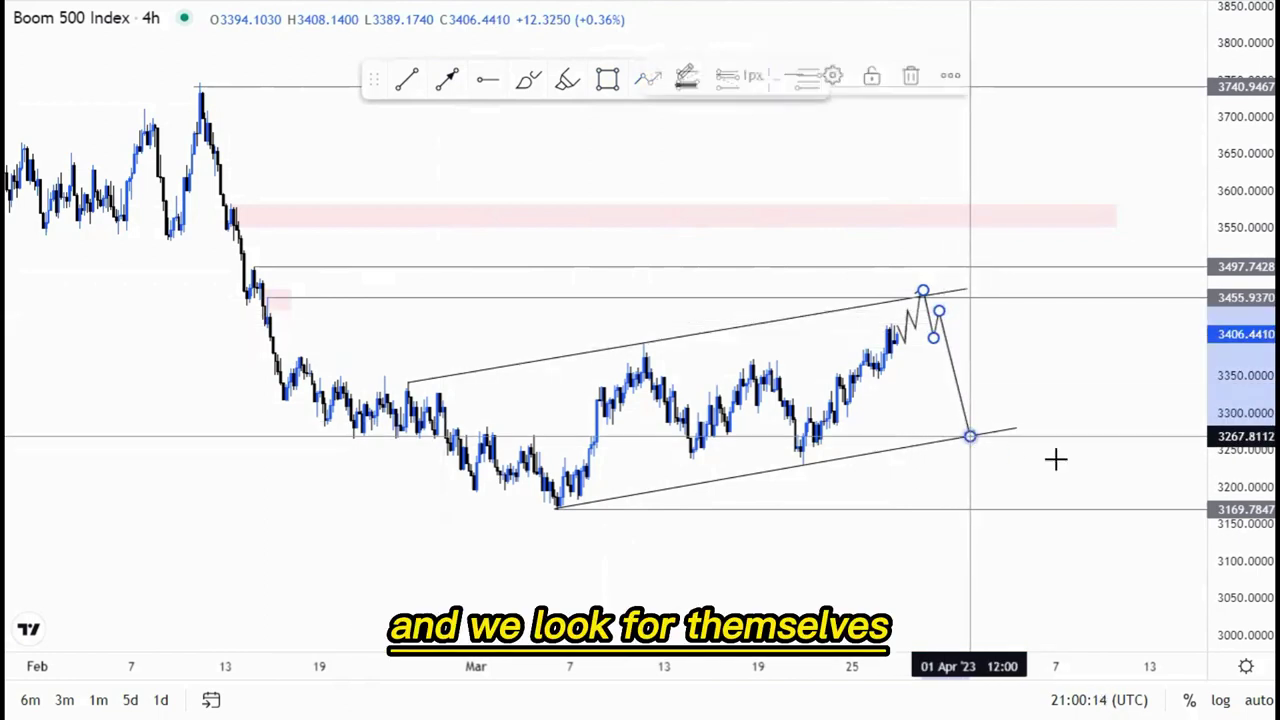
double_click(968, 434)
Step: Extend the end of the falling path below the channel to the 3169.7847 level
drag(952, 447, 902, 423)
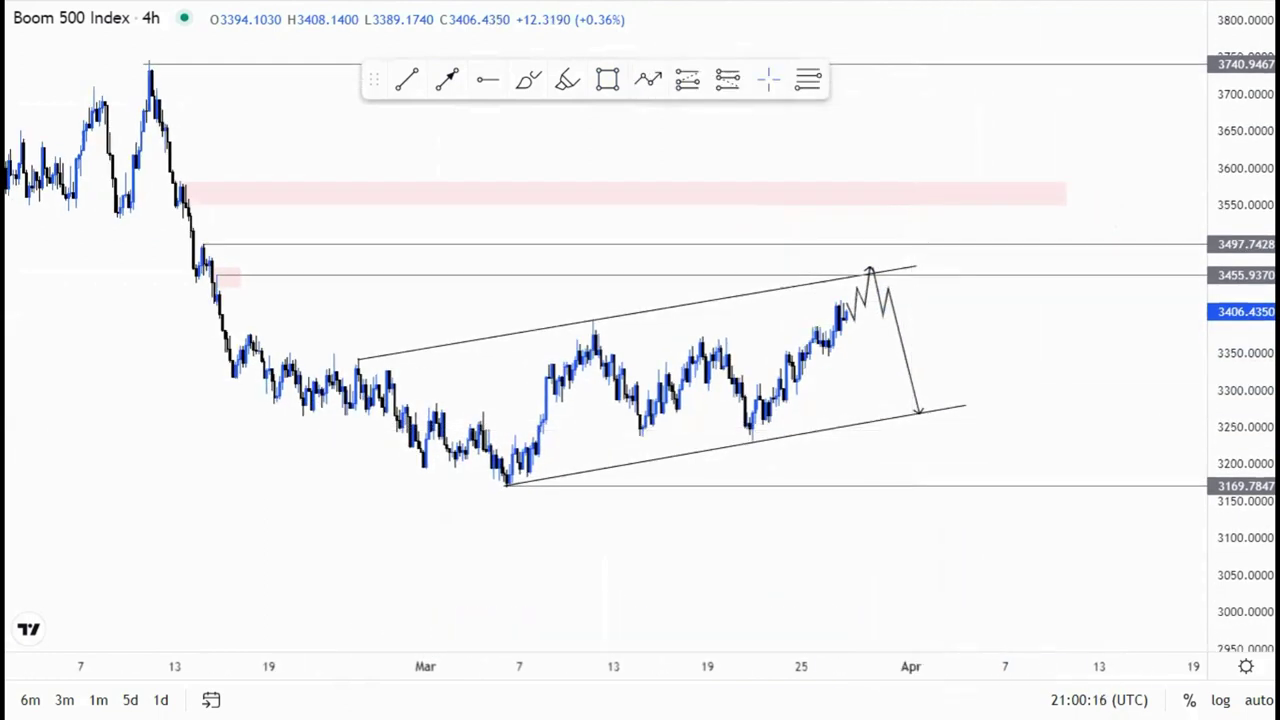
drag(1250, 432, 1250, 360)
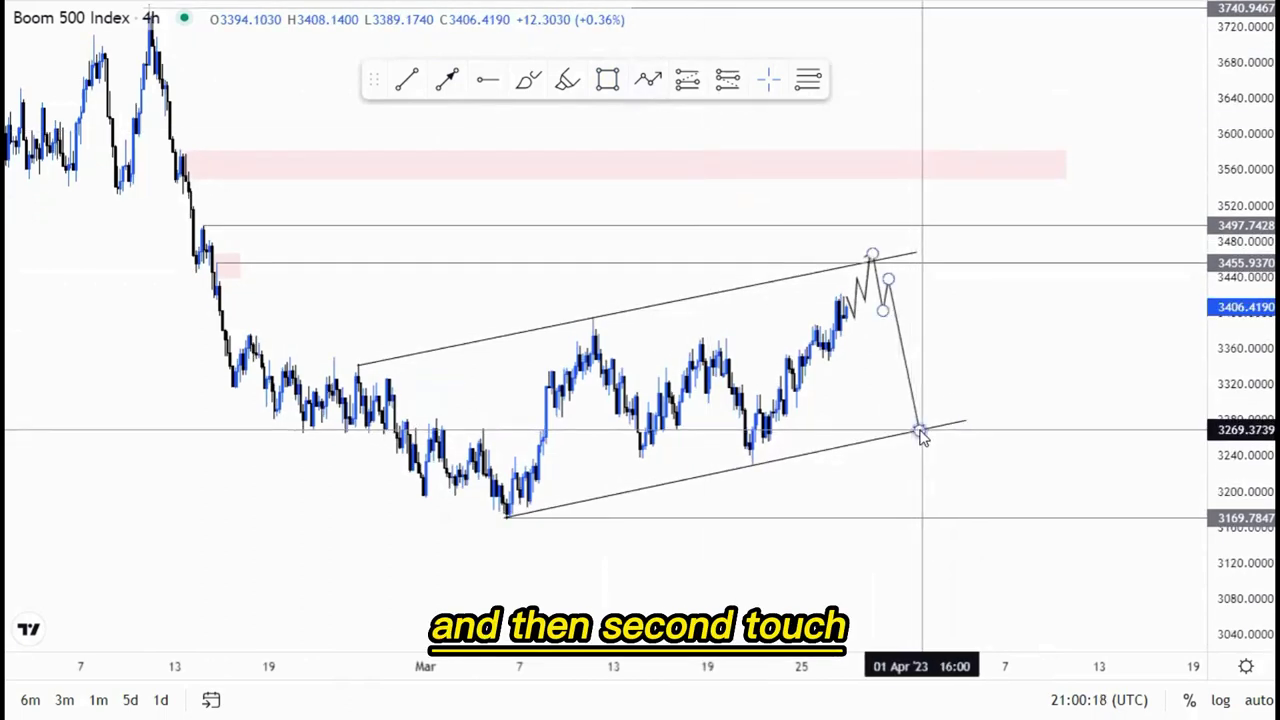
drag(920, 432, 943, 518)
click(1008, 456)
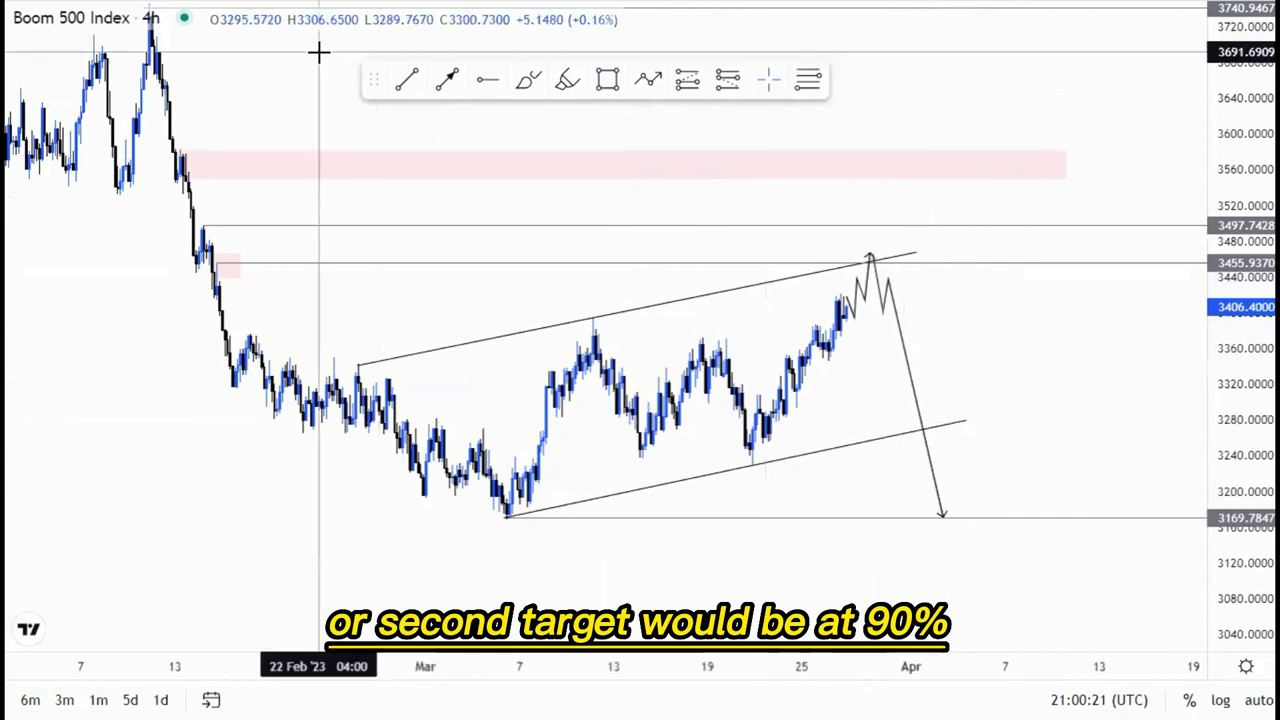
Step: Delete the falling path and the rising zigzag path at the channel's upper line
click(886, 298)
click(914, 79)
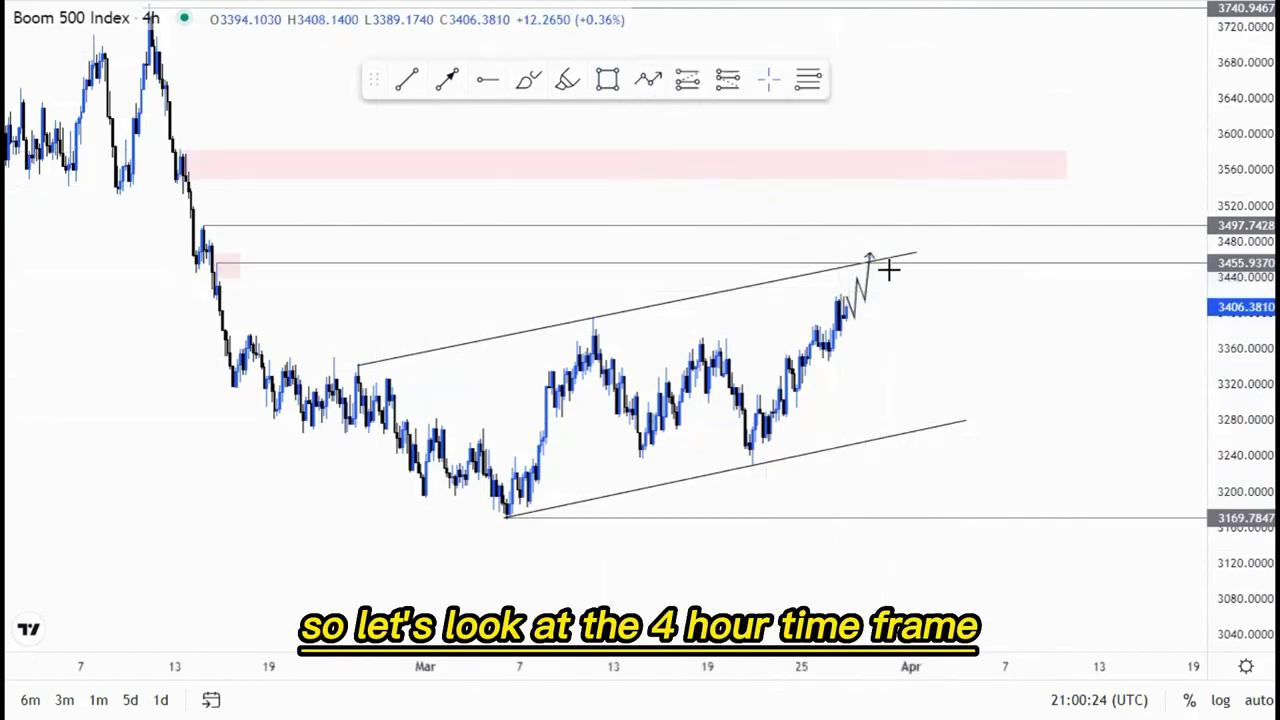
click(864, 288)
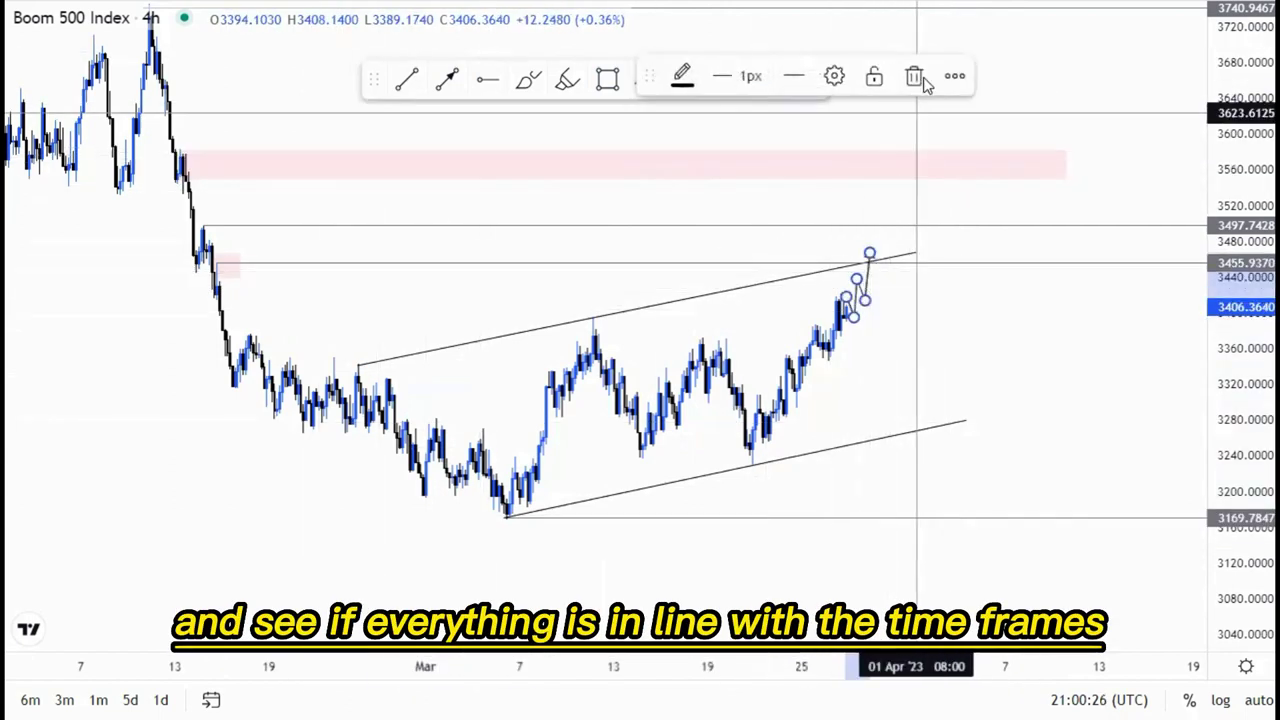
click(915, 78)
Step: Switch the chart to the 1-hour interval and enlarge the price scale around the late-March candles
text(1H)
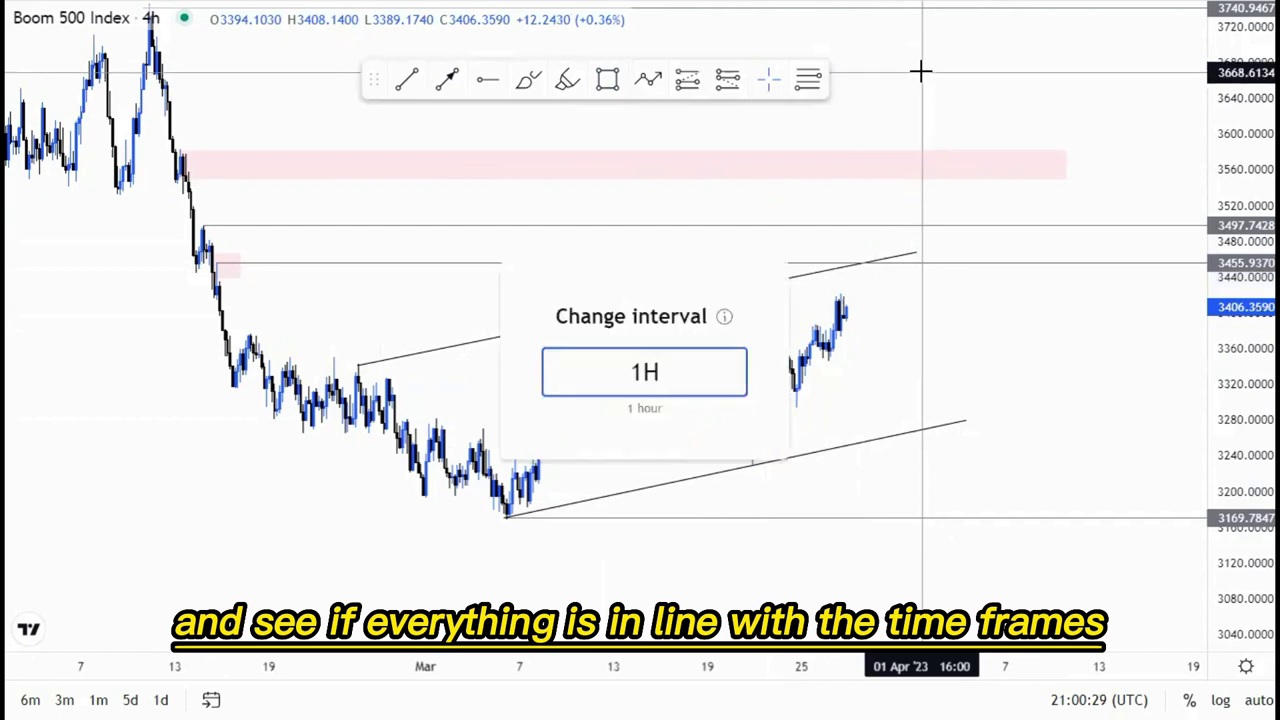
key(Return)
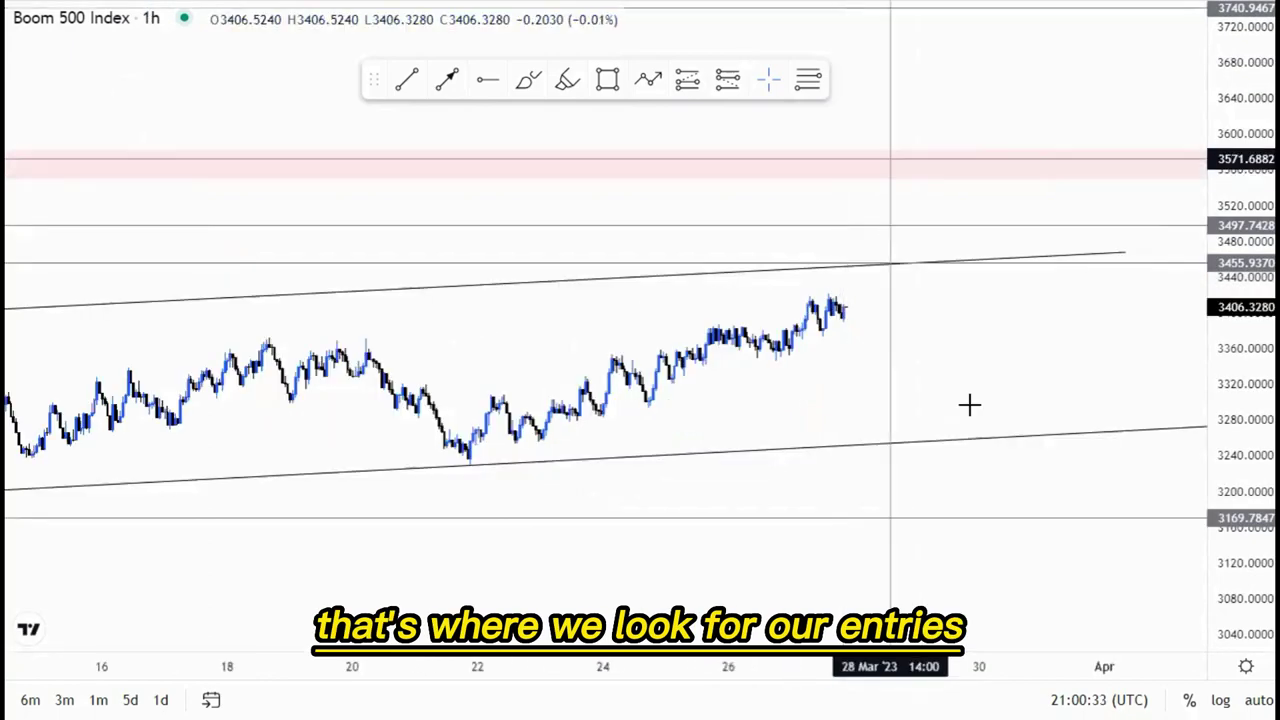
drag(1246, 544, 1210, 392)
drag(898, 356, 886, 312)
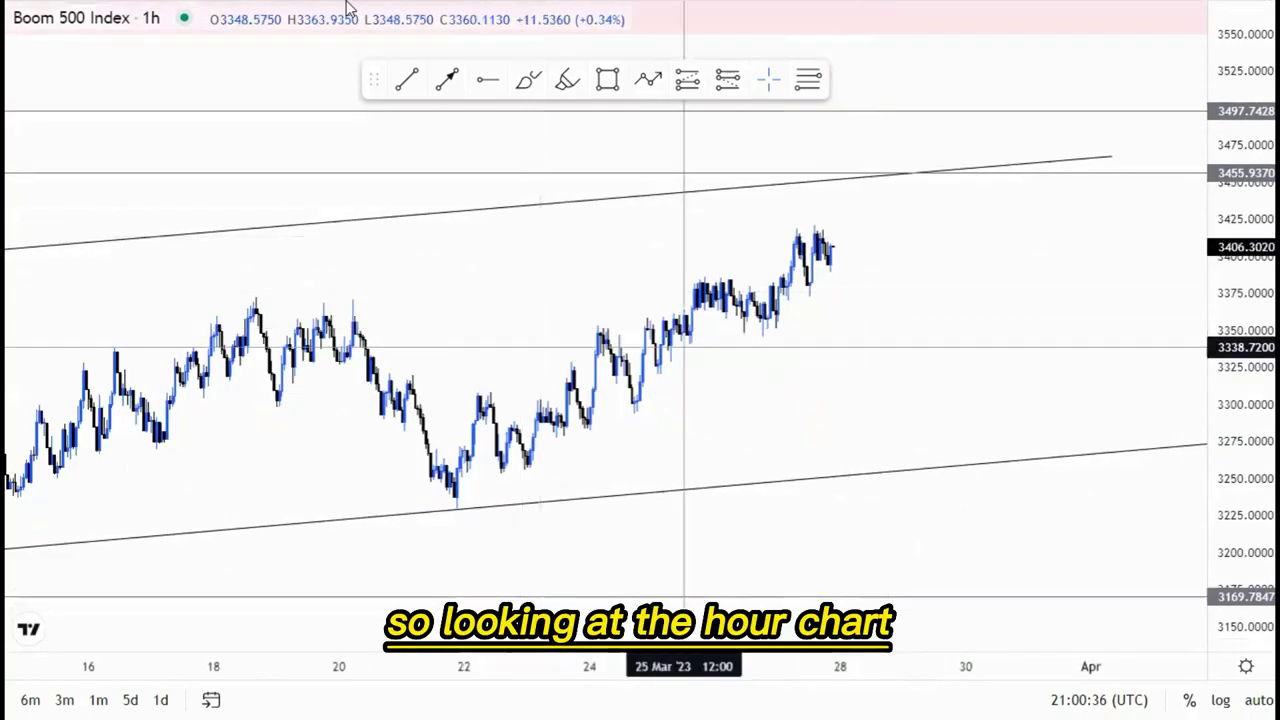
Step: Draw a trend line from about 3353.34 on 24 March along the rising highs to 28 March
click(407, 81)
click(602, 324)
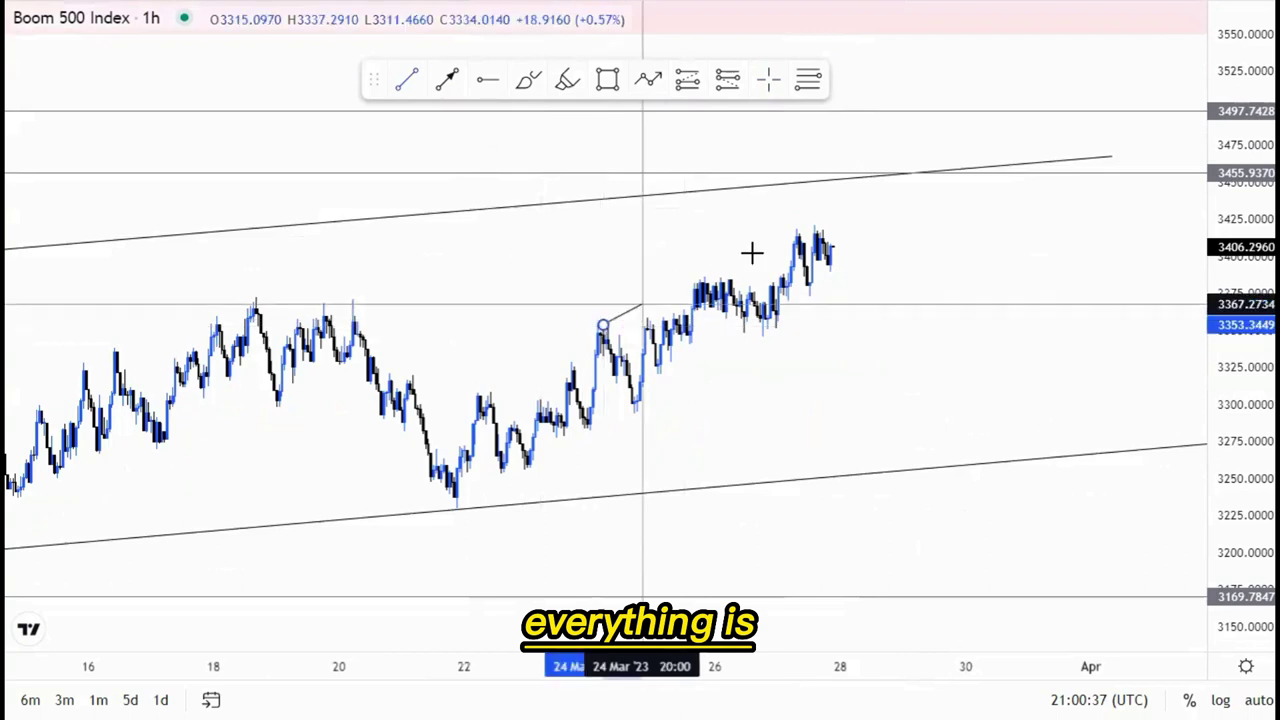
click(838, 208)
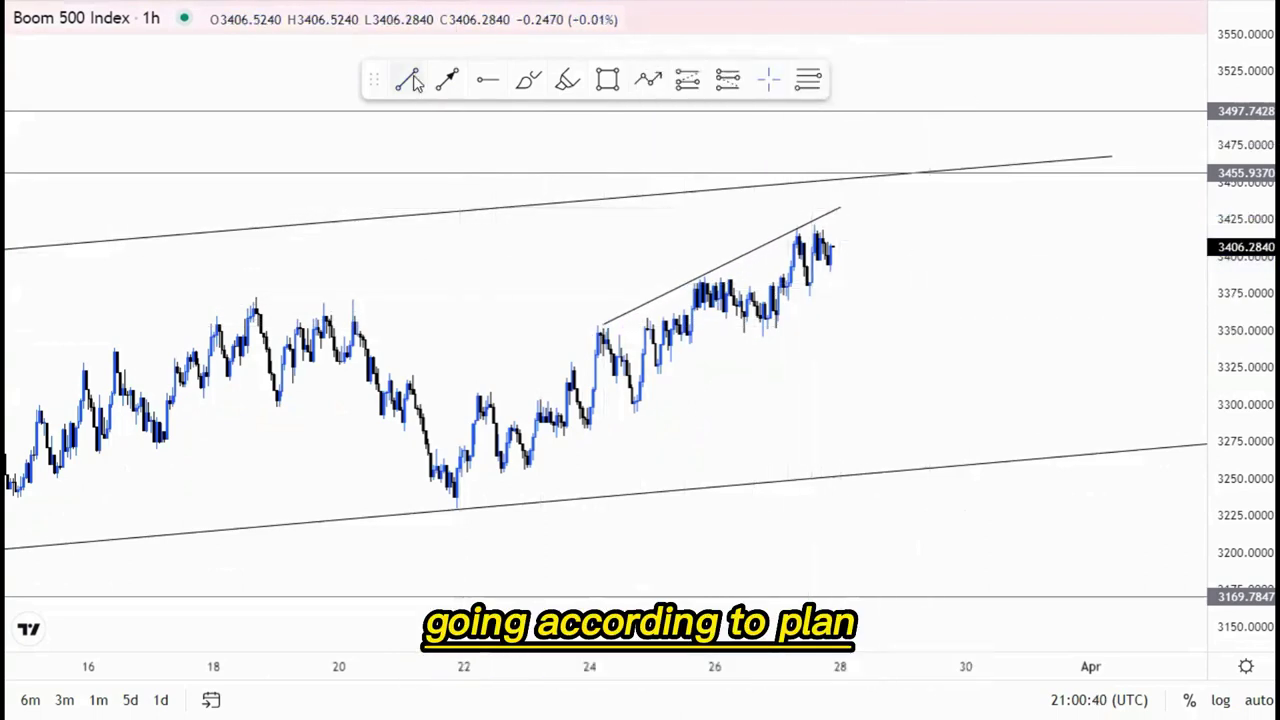
Step: Draw the small channel's lower trend line from the 24 March low at about 3295.54 to about 3388.86 on 28 March
click(636, 418)
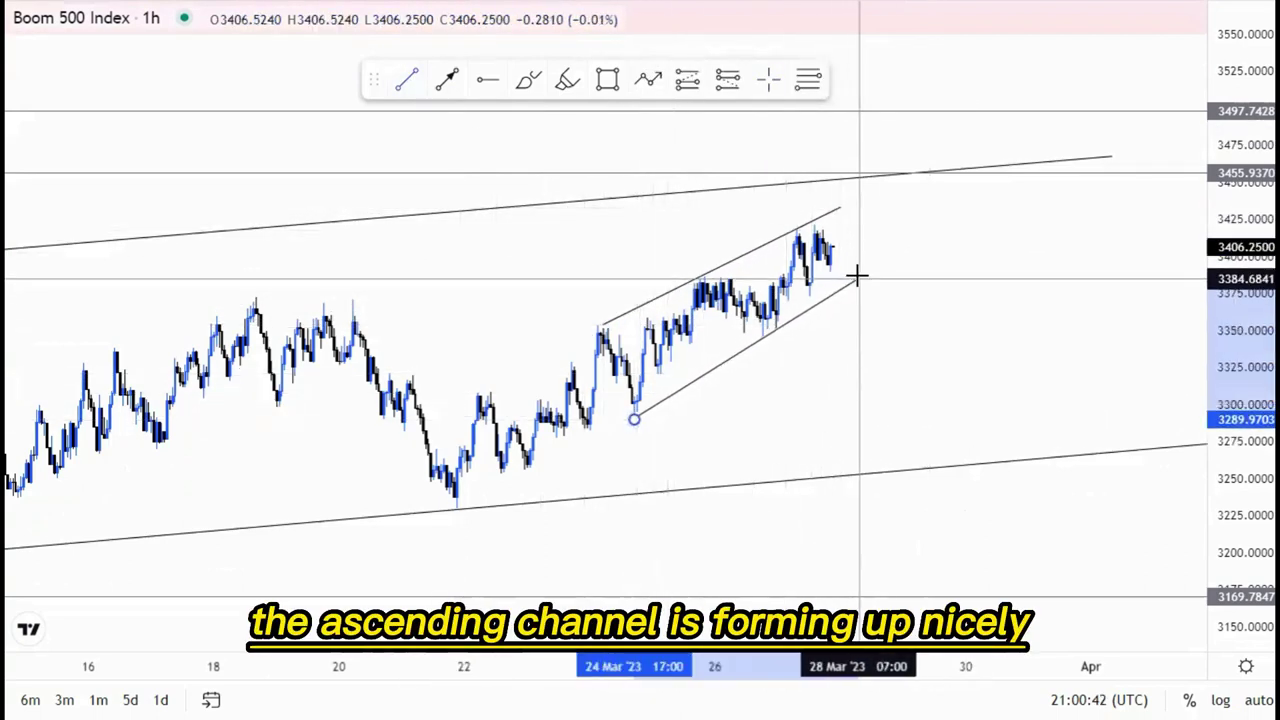
click(901, 342)
drag(634, 421, 638, 412)
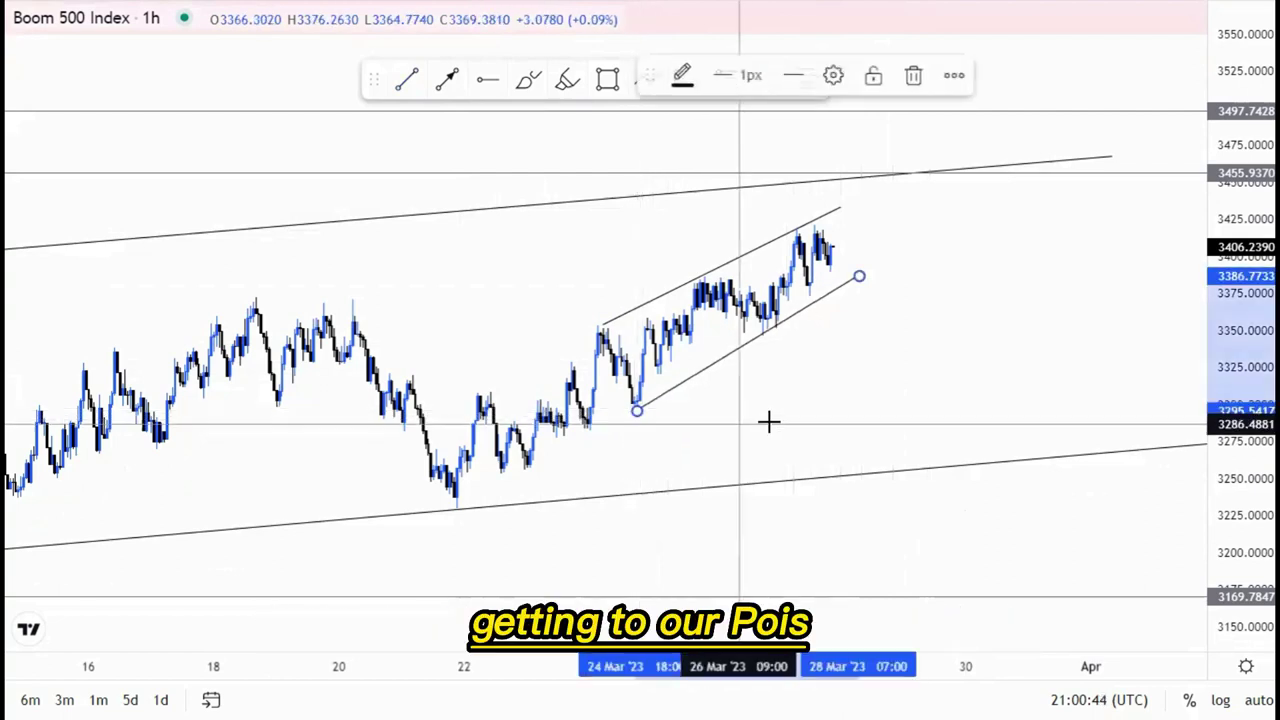
click(772, 423)
drag(860, 277, 874, 272)
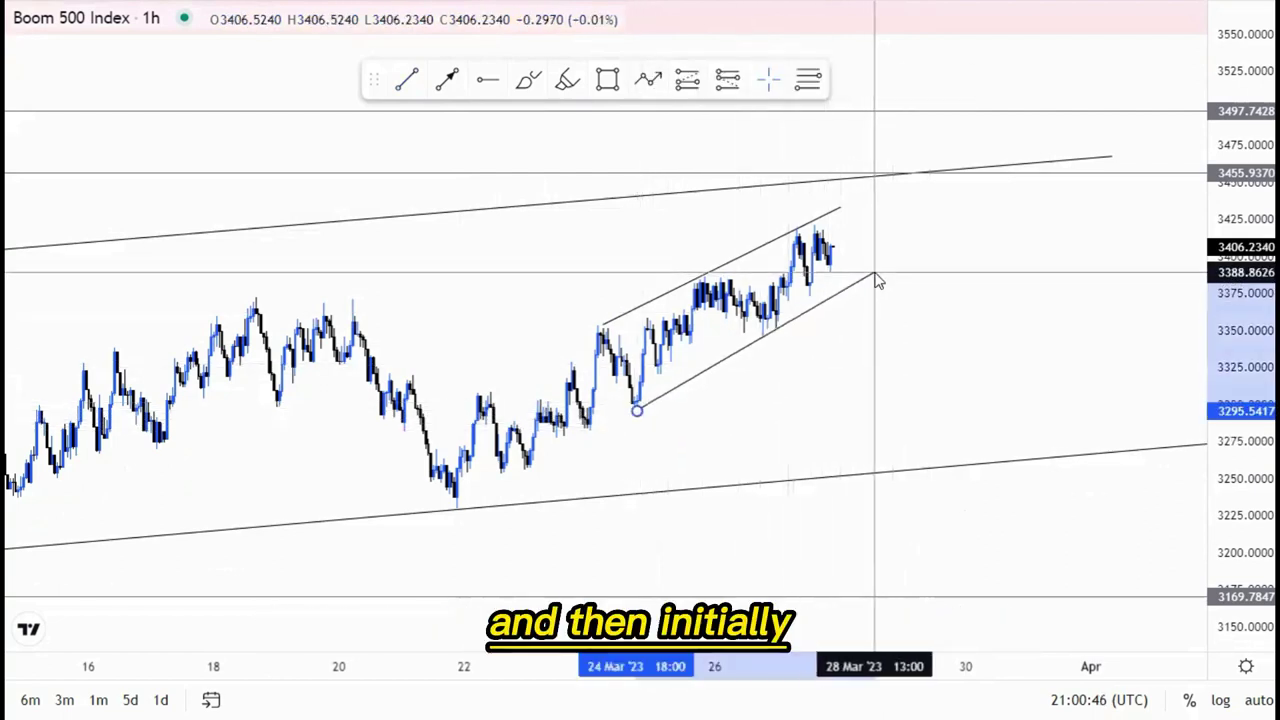
Step: Brush freehand marks between the 27 March high and the small channel's lower line
drag(905, 361, 879, 386)
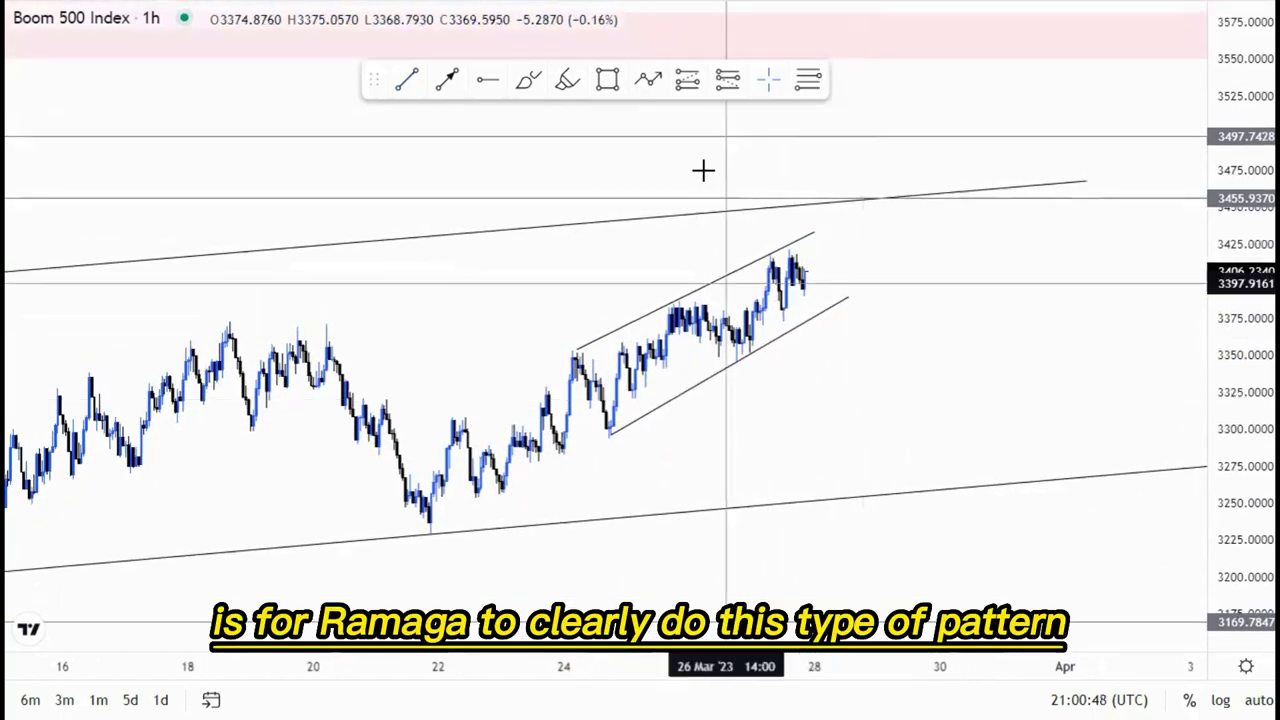
mouse_move(800, 249)
mouse_down()
mouse_move(597, 311)
mouse_move(733, 350)
mouse_up()
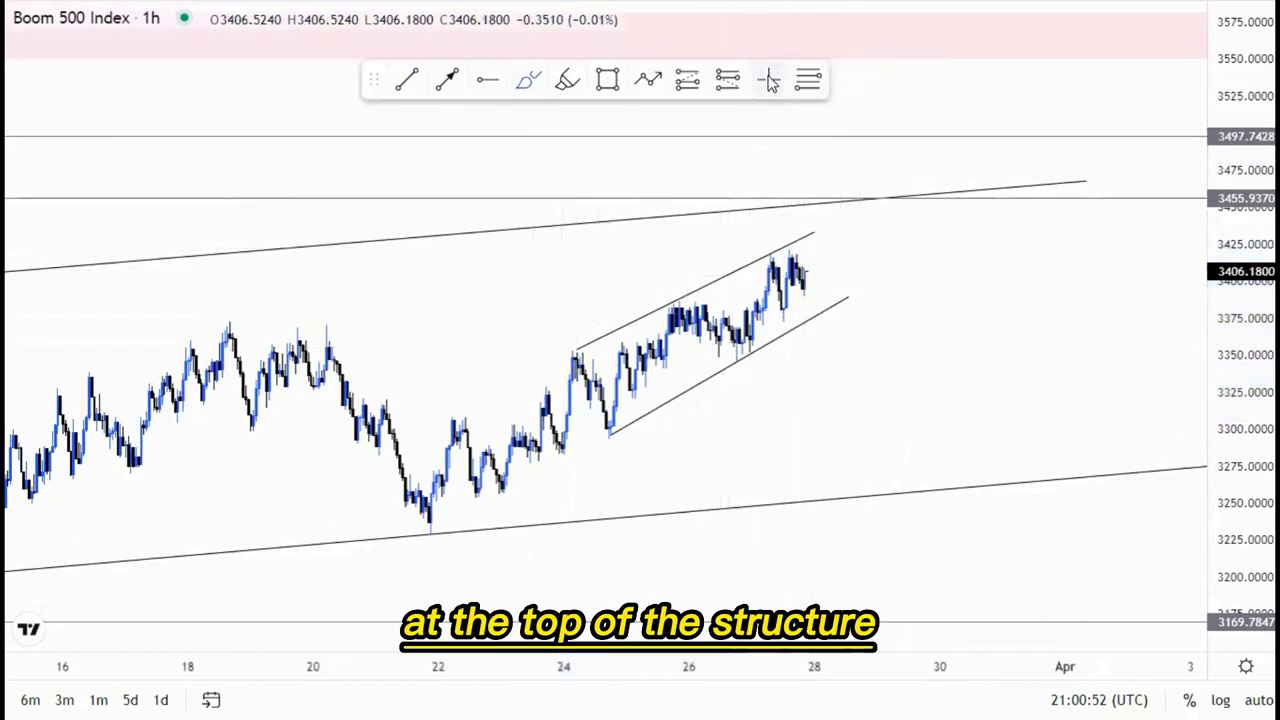
Step: Draw a zigzag path from the current price through rising swings inside the small channel to the 3455.9370 level, ending in a drop to about 3381
click(652, 82)
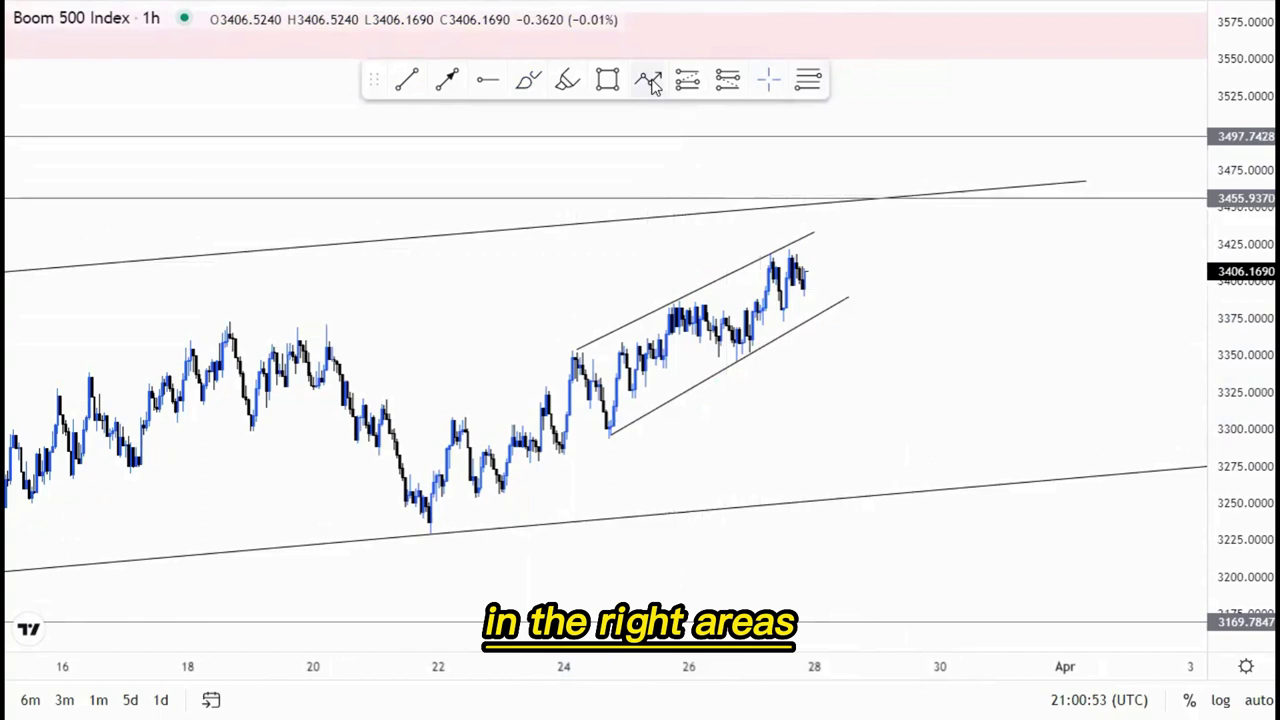
click(810, 277)
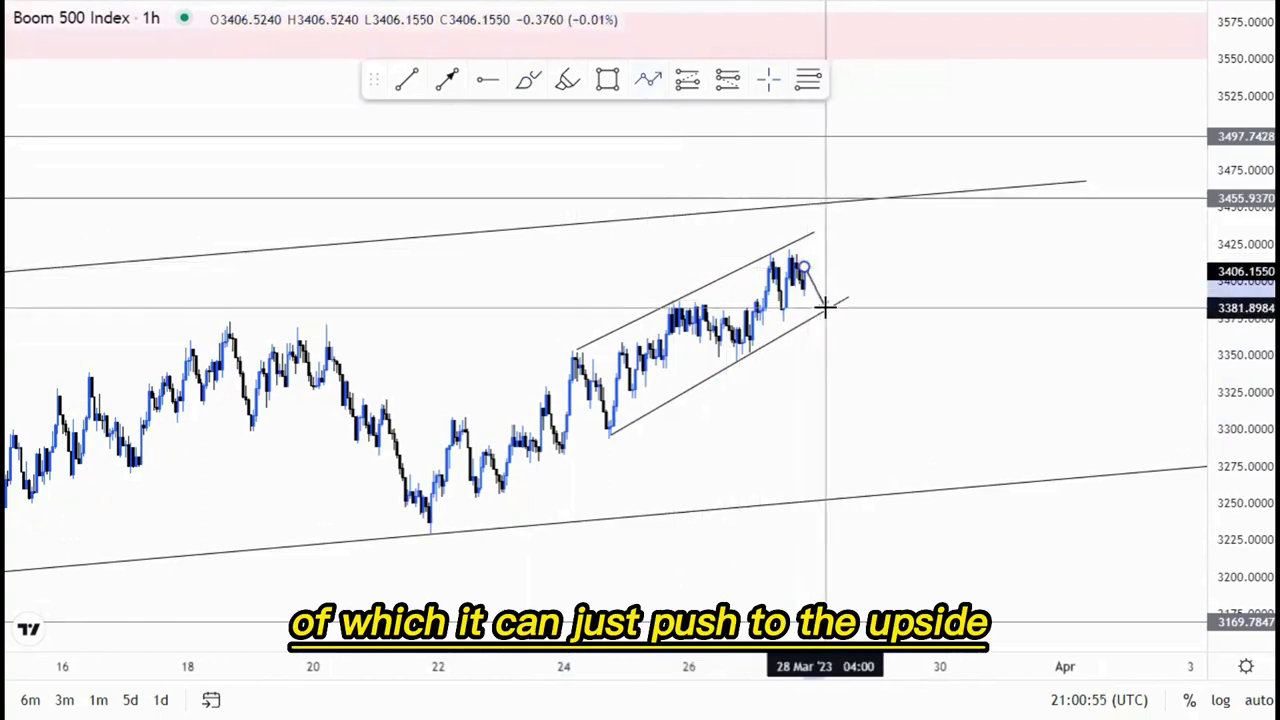
click(829, 232)
click(855, 289)
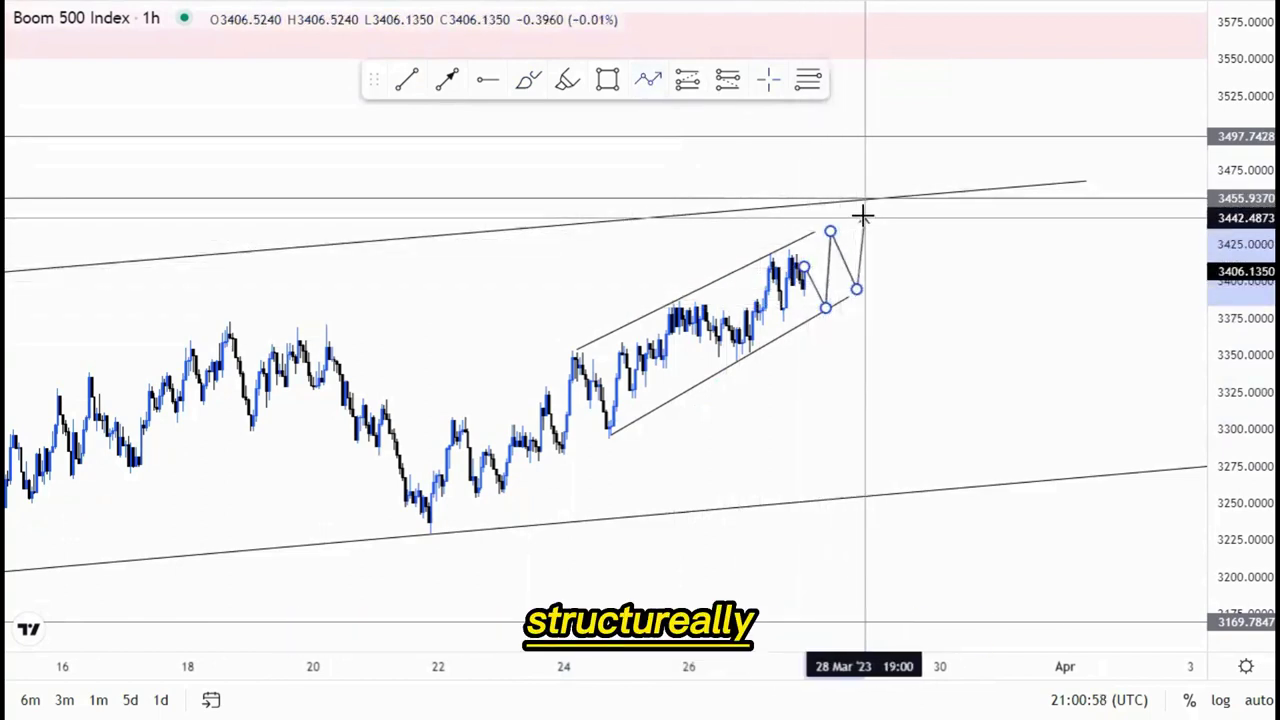
click(862, 215)
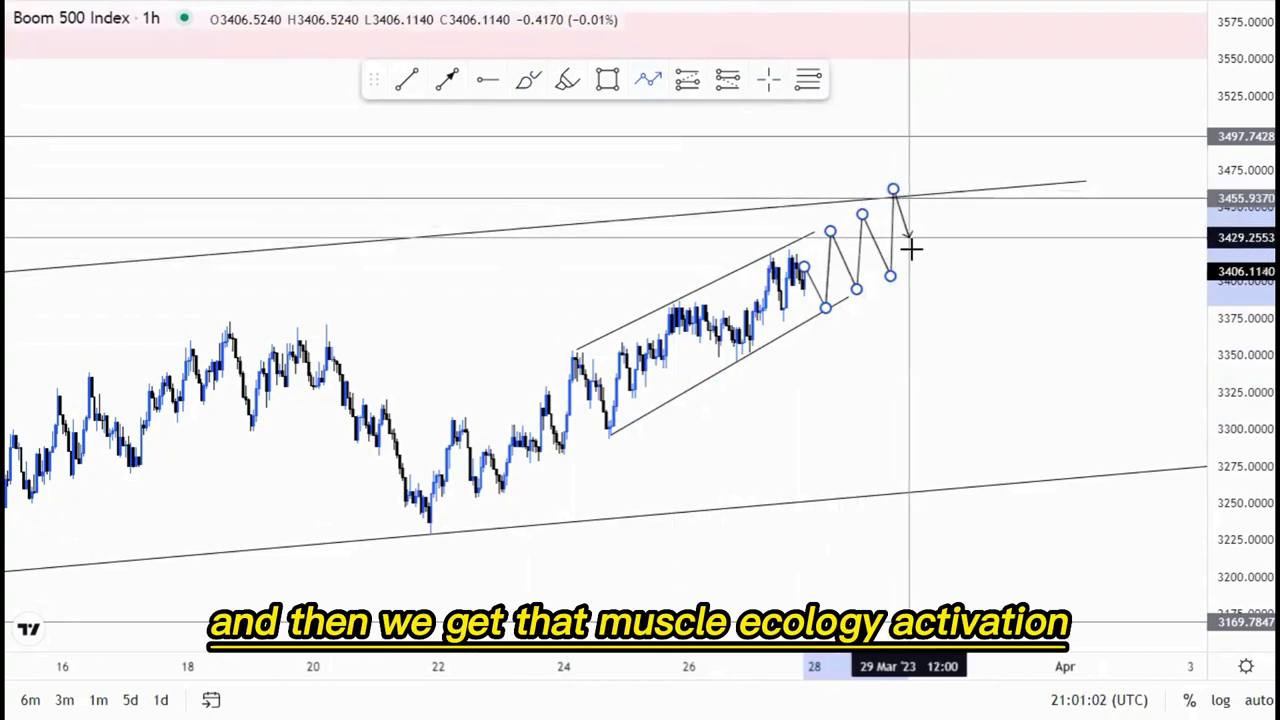
double_click(933, 308)
Step: Extend the small ascending channel's upper and lower trend lines to about 29 March so they enclose the projected swings
drag(815, 233, 898, 186)
click(972, 249)
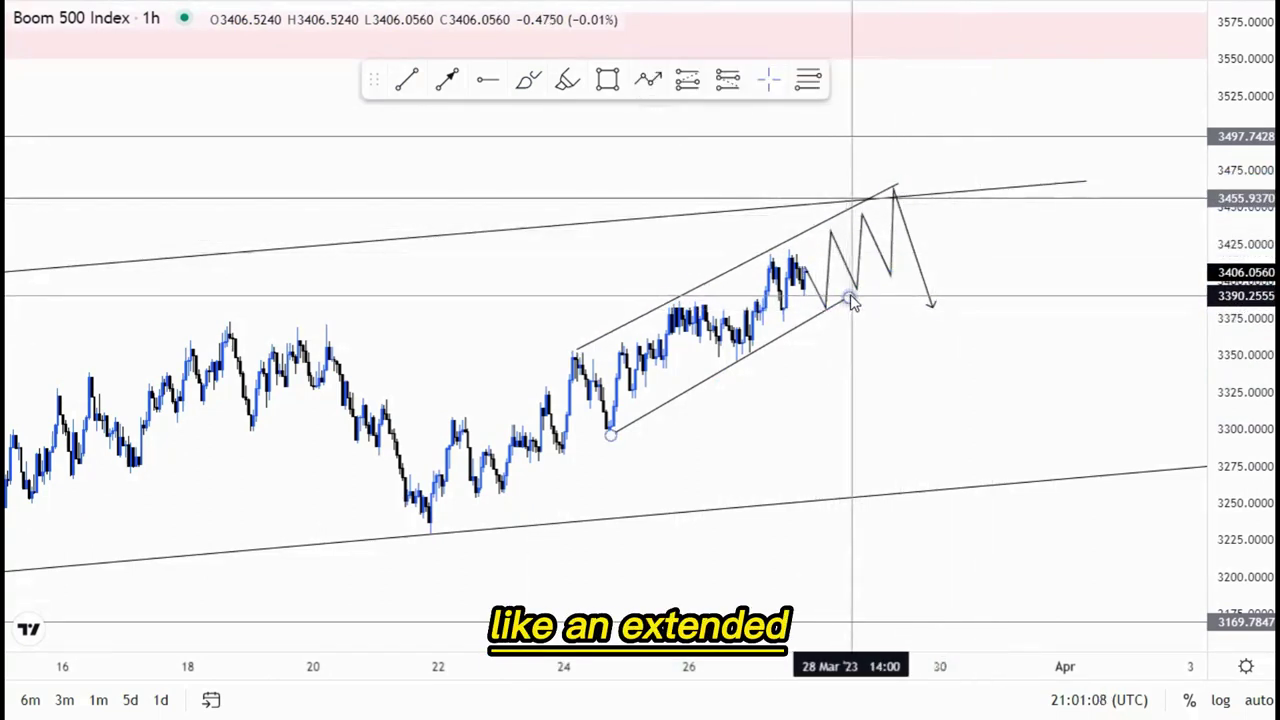
drag(849, 297, 899, 270)
drag(819, 393, 744, 389)
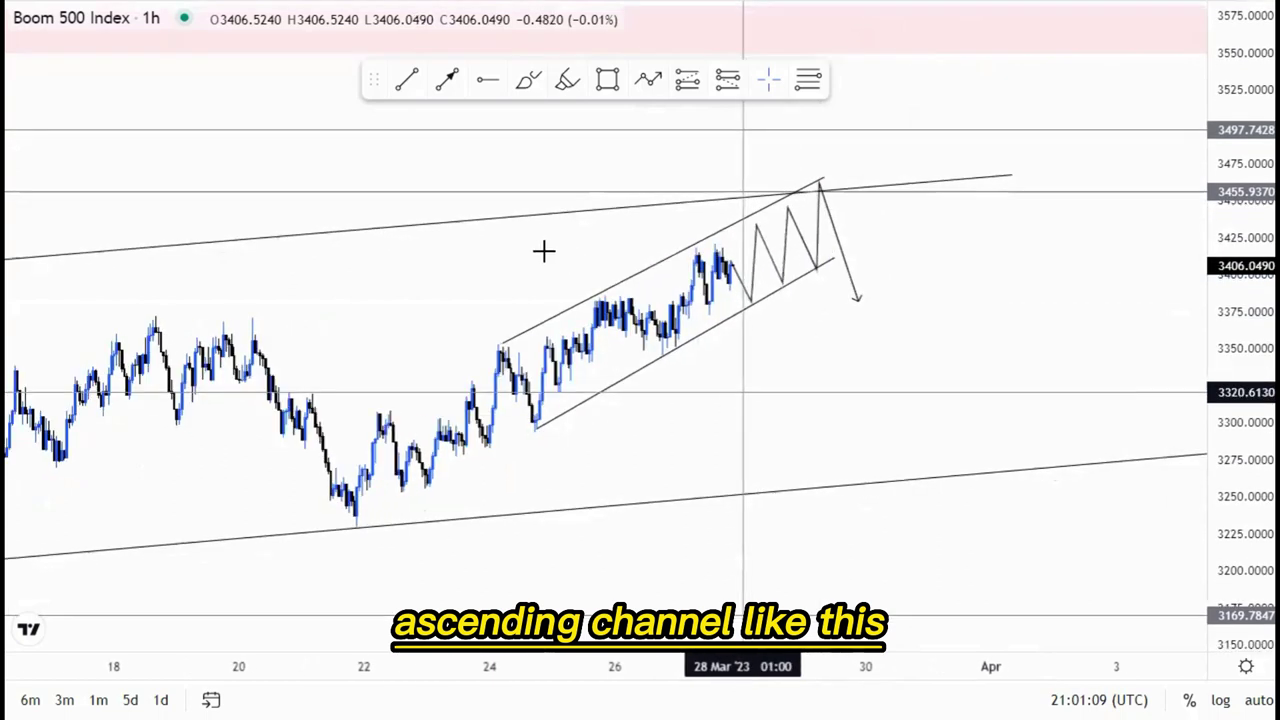
Step: Draw a thin supply rectangle from the 27 March high, topped at about 3421.59, across the projected drop to about 30 March
click(607, 80)
click(693, 242)
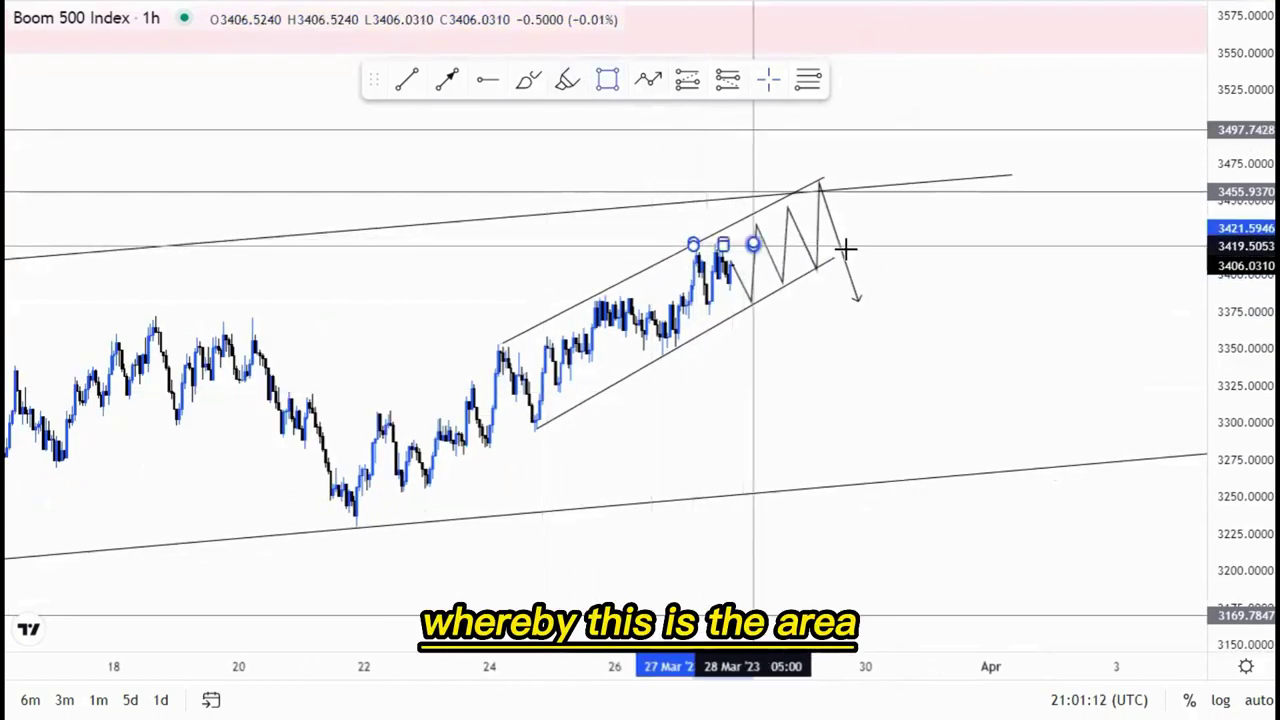
click(899, 250)
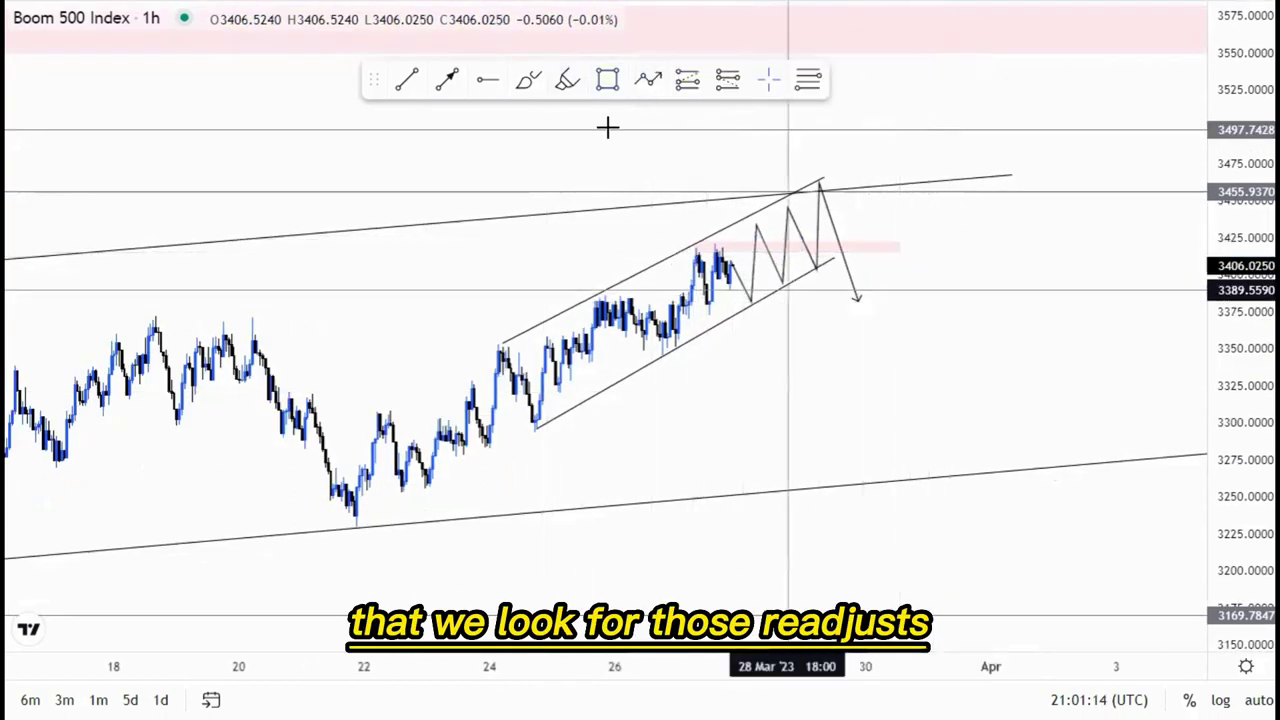
Step: Draw an arrow from about 3383.29 up to the thin supply zone, and another from there down to the large channel's lower line
click(487, 82)
click(860, 299)
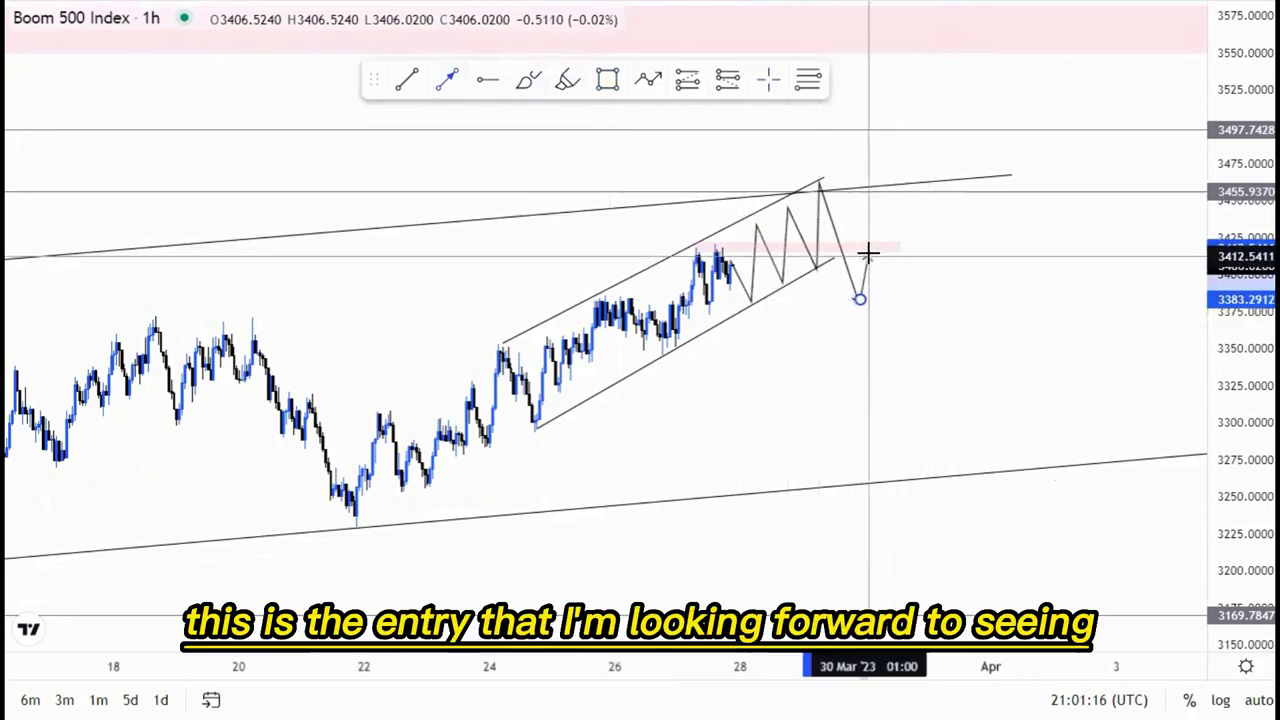
click(869, 253)
click(896, 302)
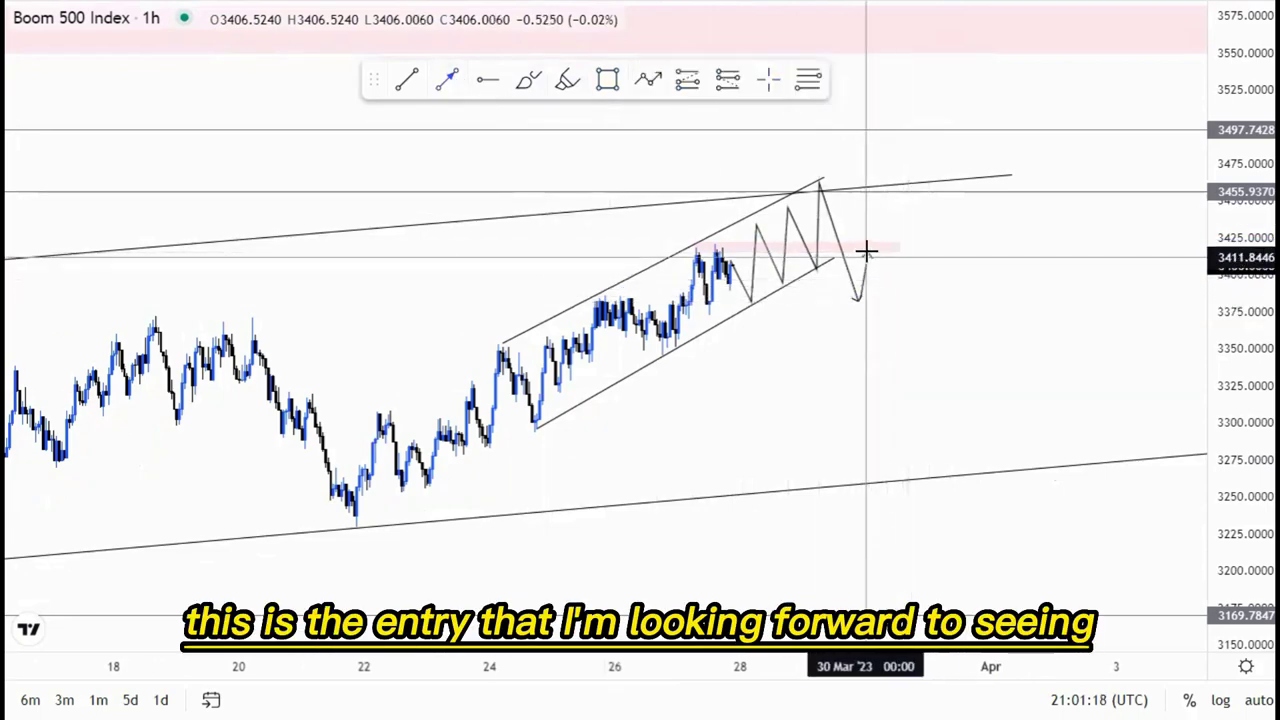
click(869, 253)
click(929, 471)
click(866, 343)
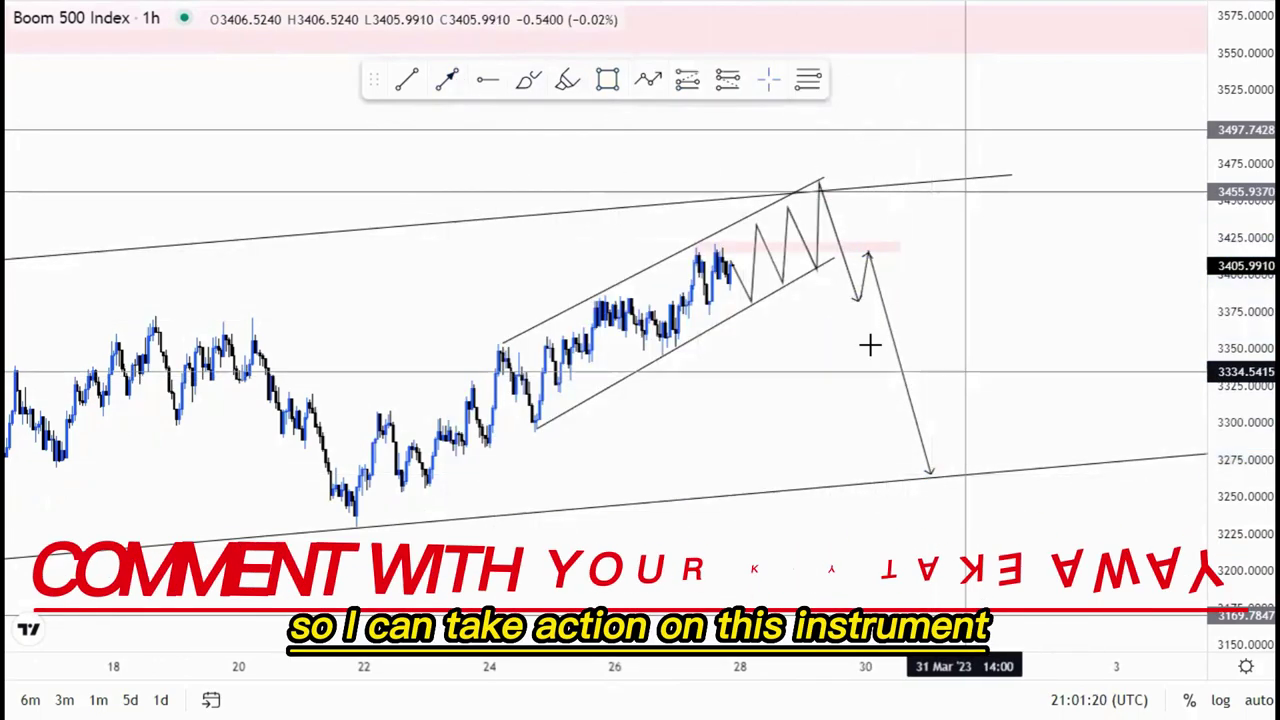
Step: Place a short position at the thin supply zone with entry 3414.6303, stop 3432.7374 and target 3264.2025 on the large channel's lower line
click(727, 80)
click(867, 252)
drag(869, 188, 872, 235)
drag(771, 394, 603, 338)
drag(702, 253, 710, 420)
click(583, 361)
Step: Extend the short position's target to 3167.5487, near the 3169.7847 level
scroll(587, 359, down, 3)
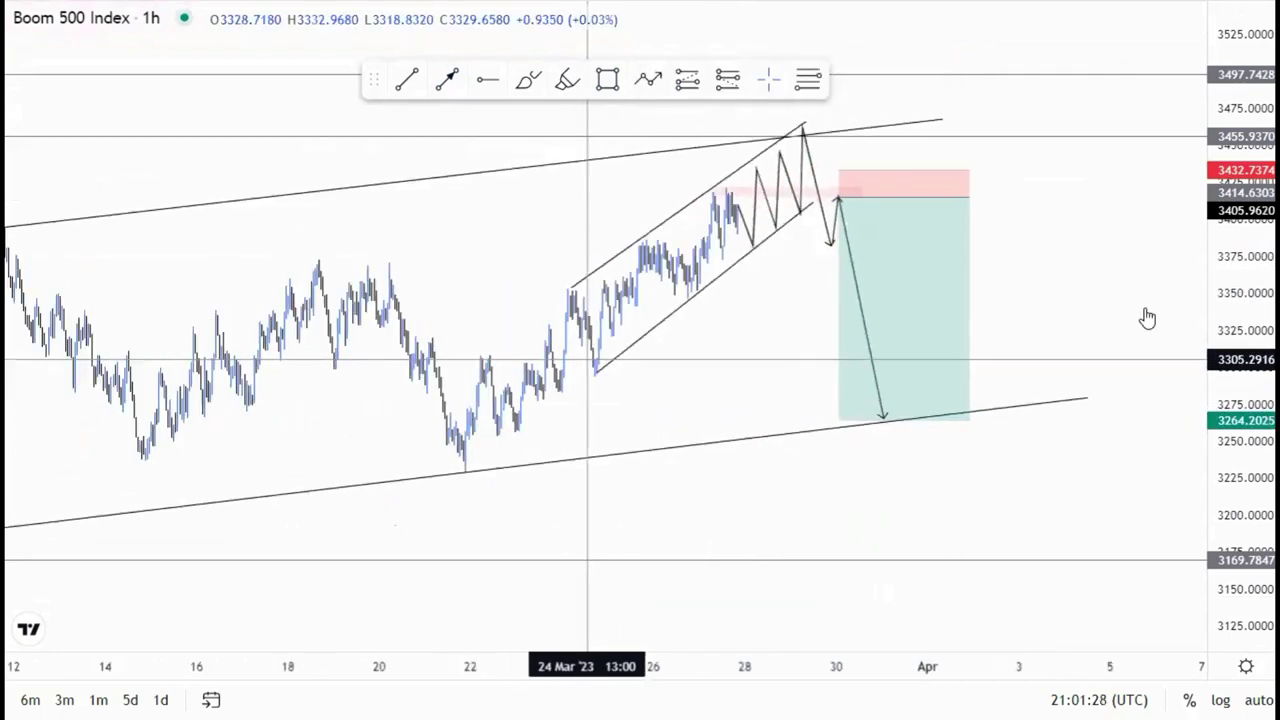
scroll(1147, 318, down, 3)
drag(894, 409, 907, 506)
click(812, 451)
scroll(827, 449, down, 5)
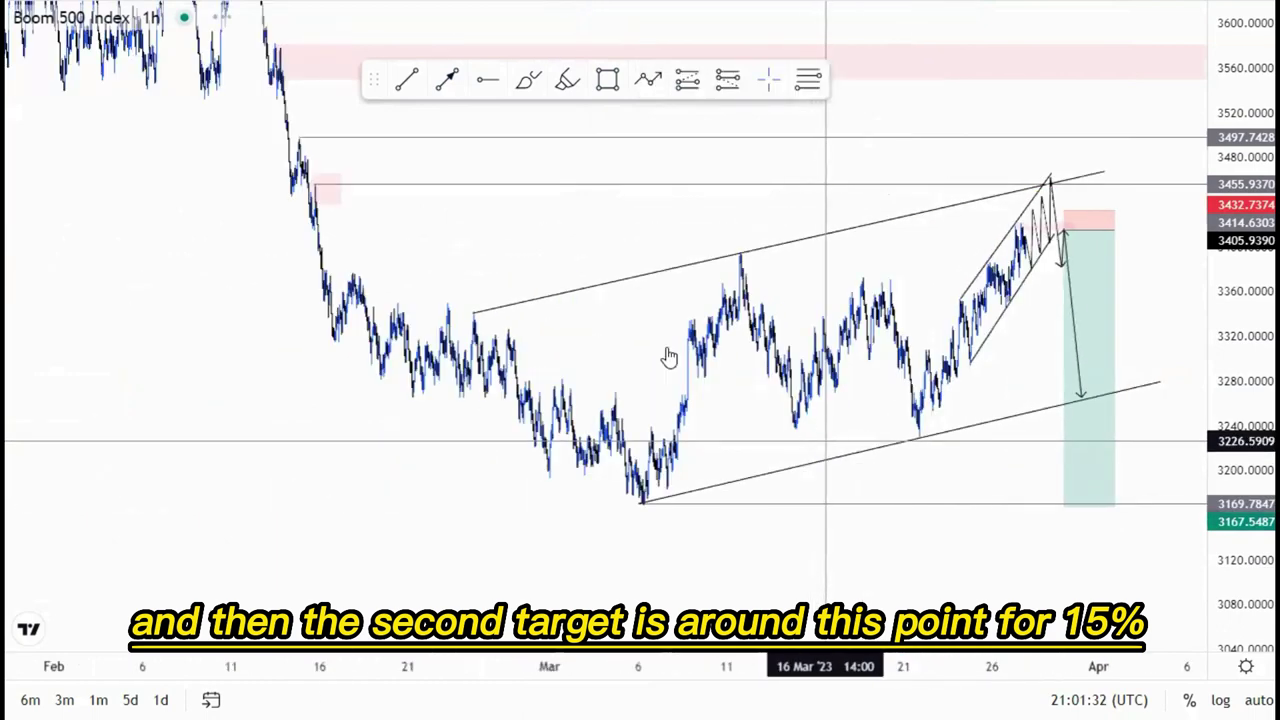
Step: Brush freehand marks at the mid-February starts of the 3455.9370 and 3497.7428 levels and the wide supply zone, and delete the zone's mark
scroll(642, 366, down, 2)
drag(657, 223, 523, 248)
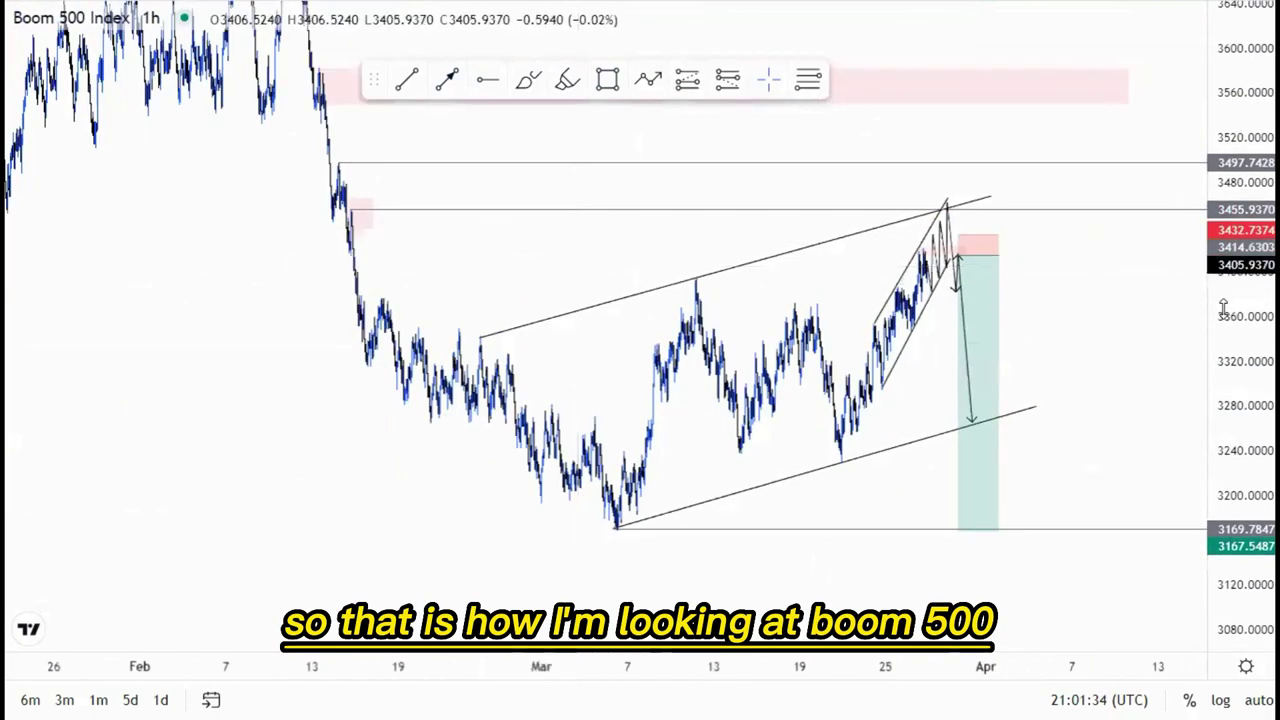
drag(1223, 307, 1223, 425)
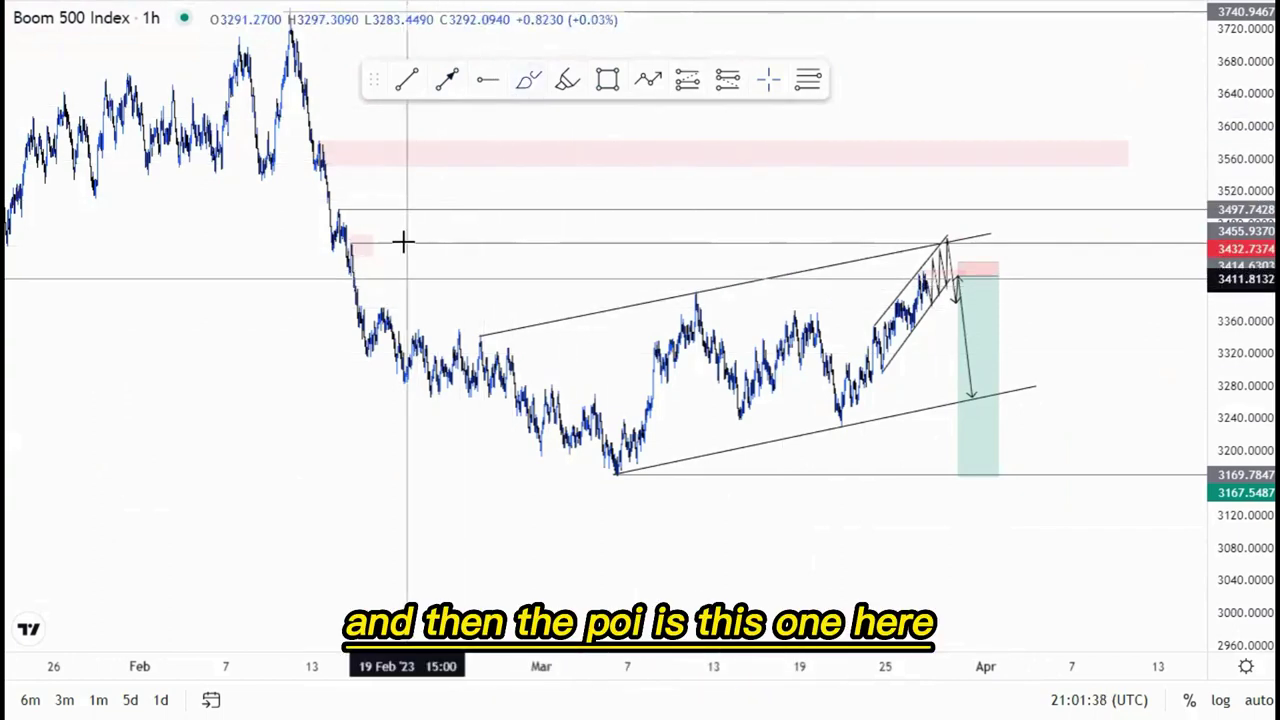
drag(366, 236, 372, 201)
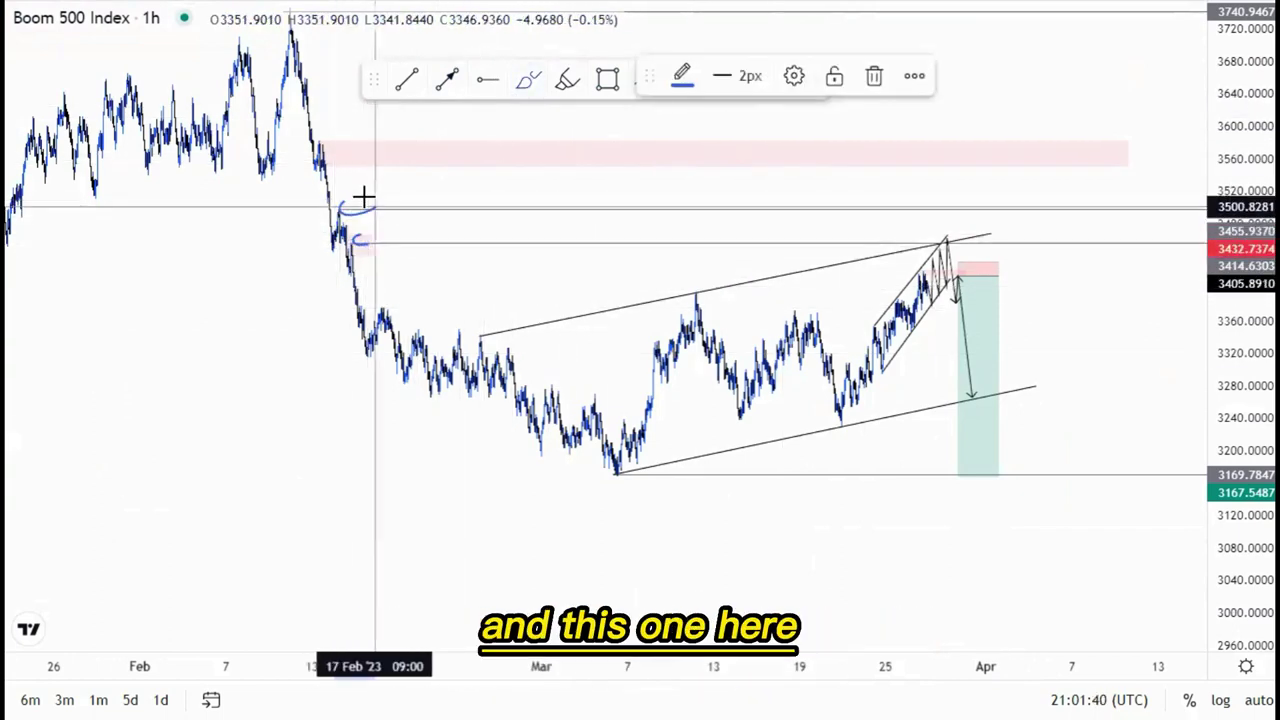
drag(320, 149, 320, 136)
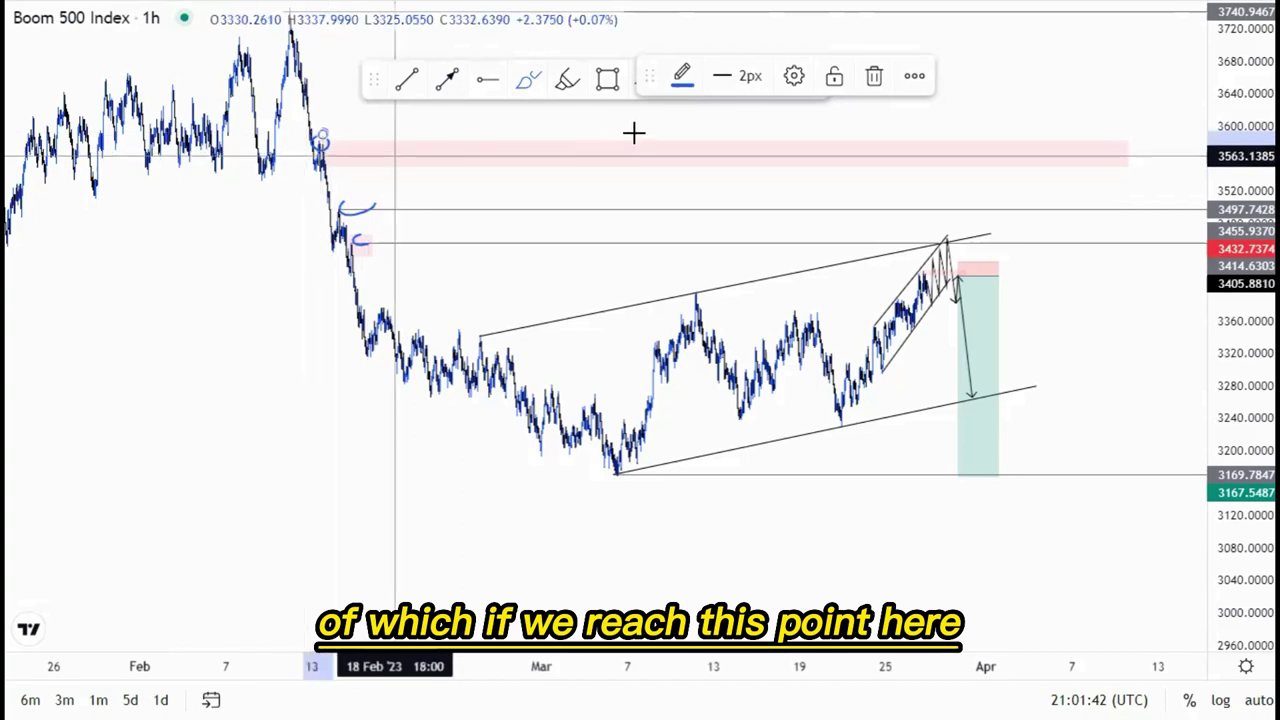
click(876, 78)
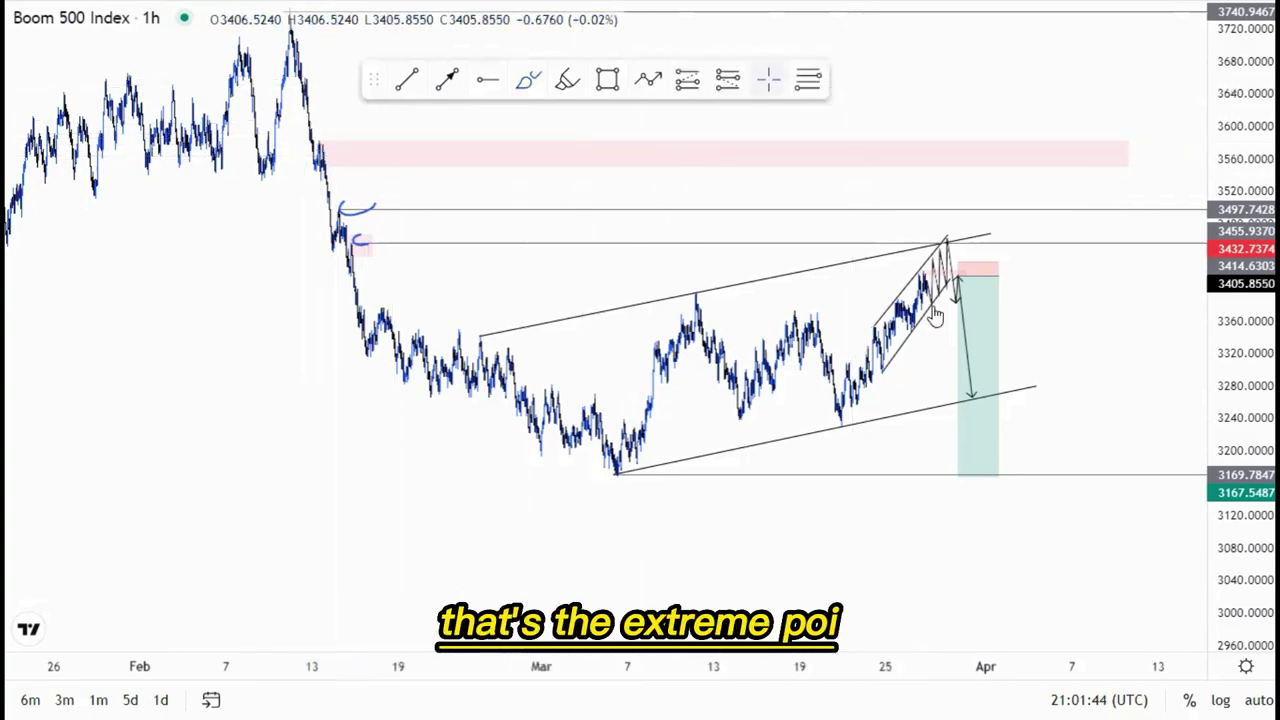
Step: Move the short position up to the wide supply zone with entry 3549.4243, and set its stop to 3593.6579 and target to 3172.7446
drag(988, 290, 993, 202)
click(827, 185)
click(868, 178)
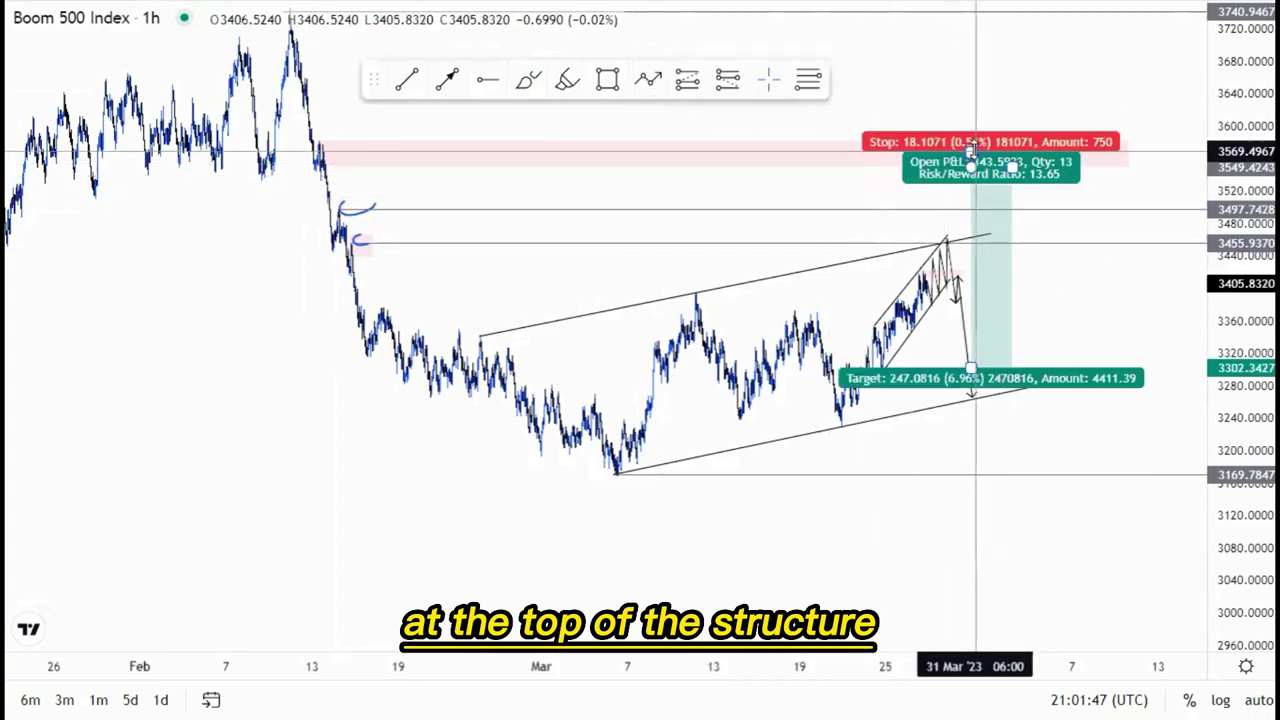
drag(970, 148, 970, 131)
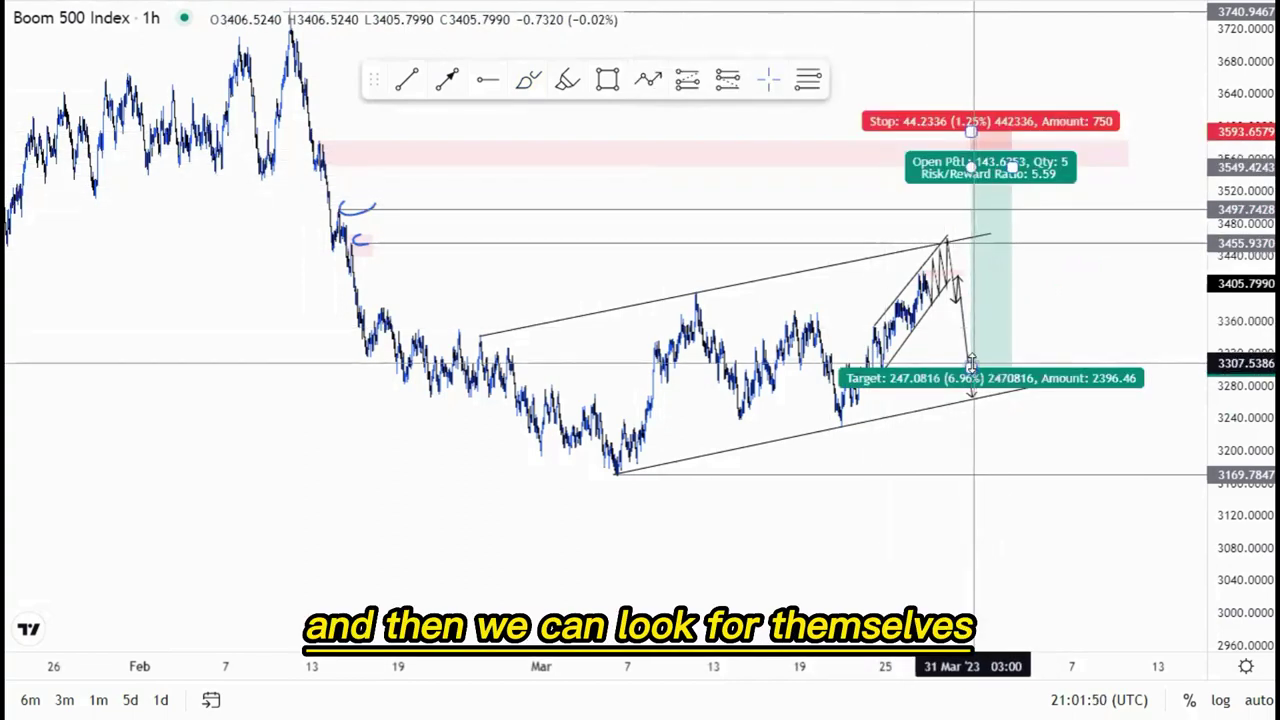
drag(970, 363, 970, 471)
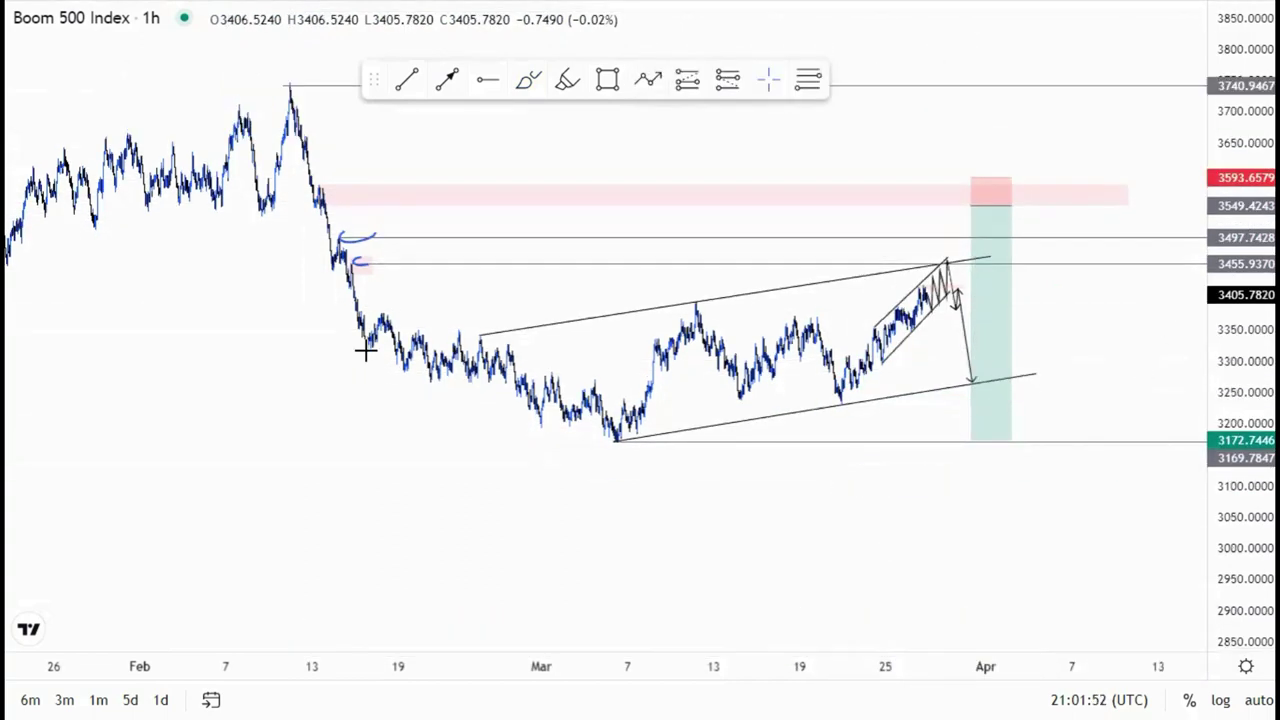
scroll(365, 350, down, 2)
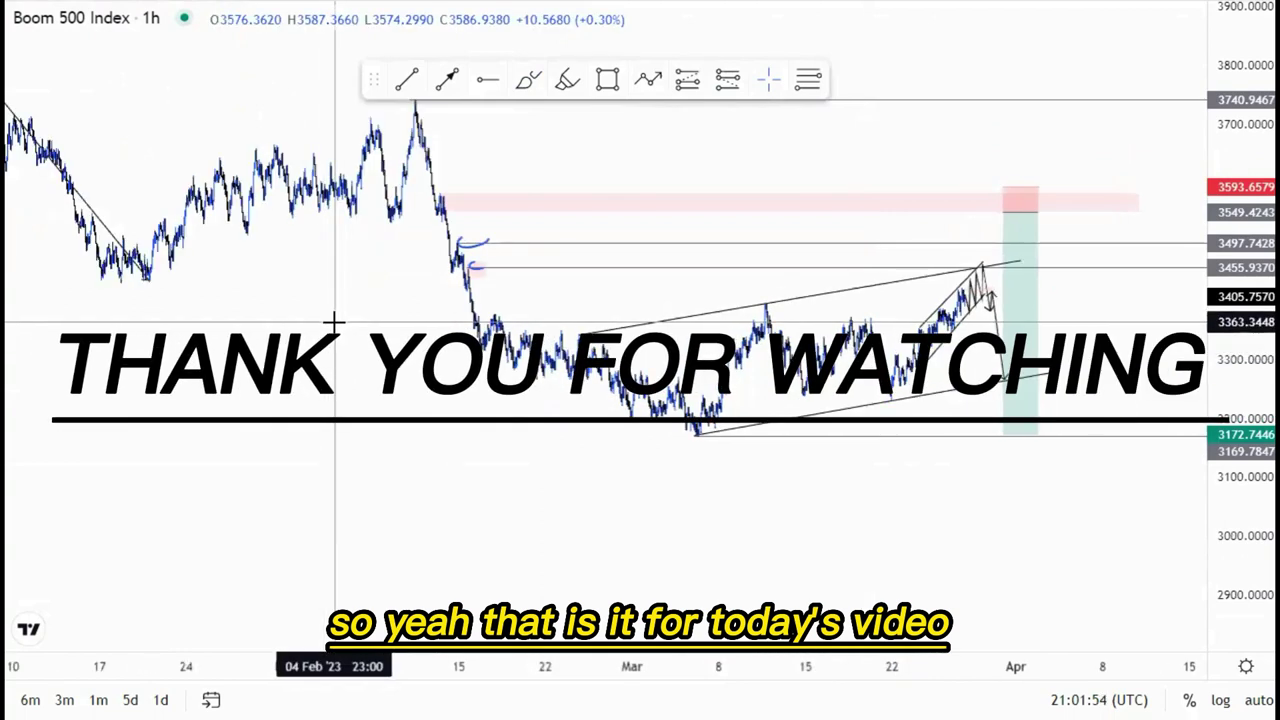